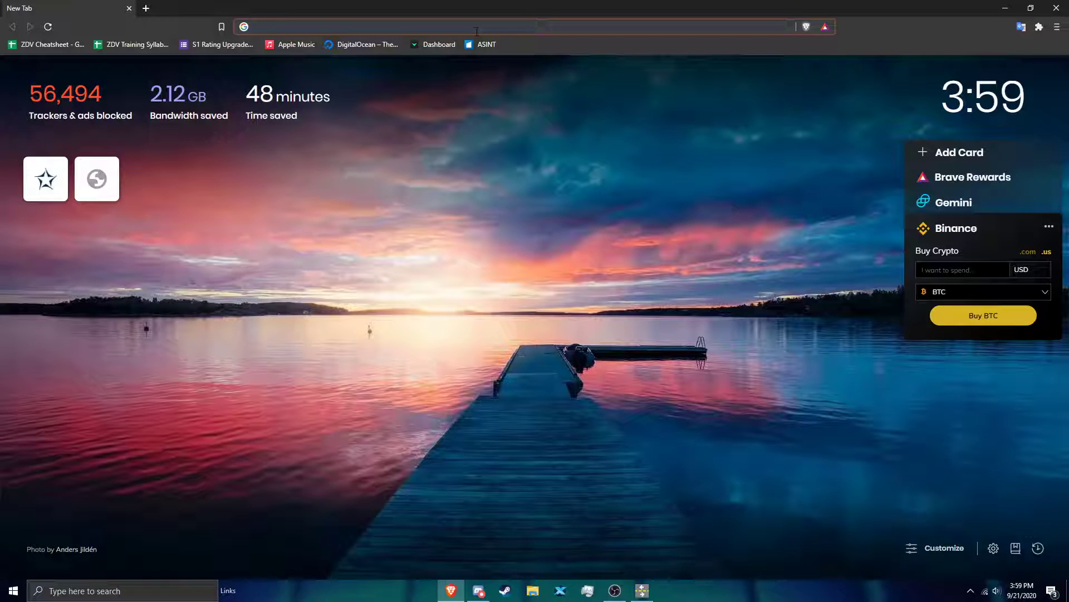
Step: Find the Virtual Radar Client download page by searching "vrc download", request VRCSetup1.2.6.exe and cancel its save
text(vrc)
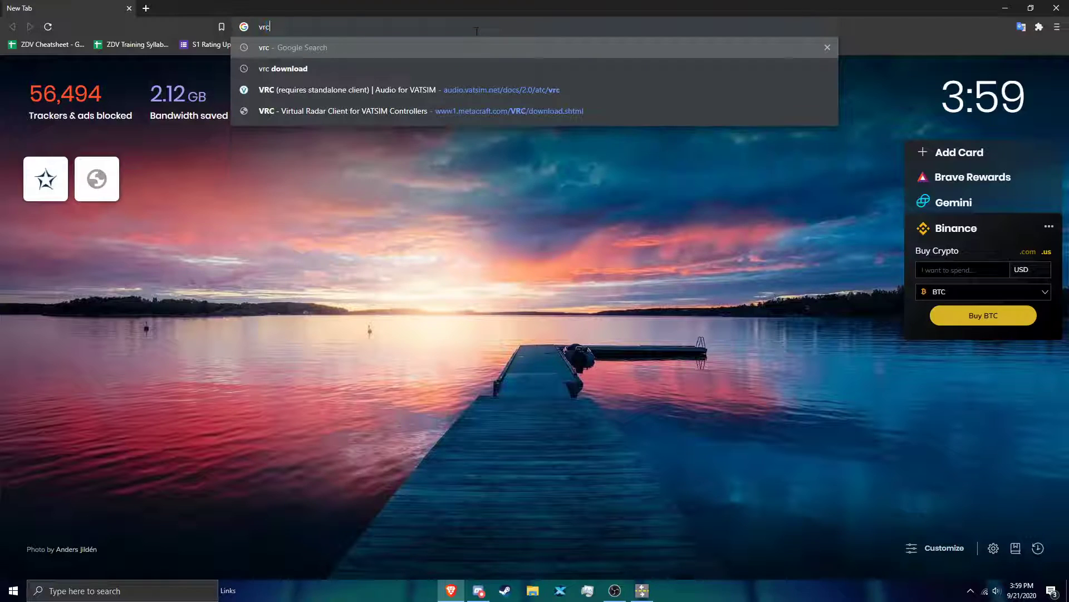
key(Down)
key(Return)
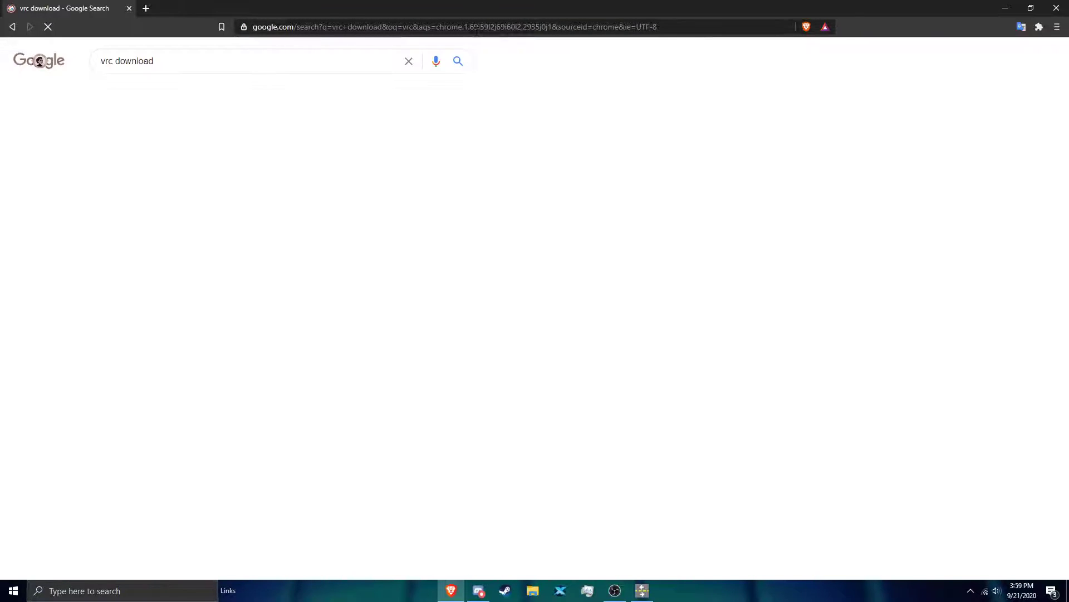
click(155, 163)
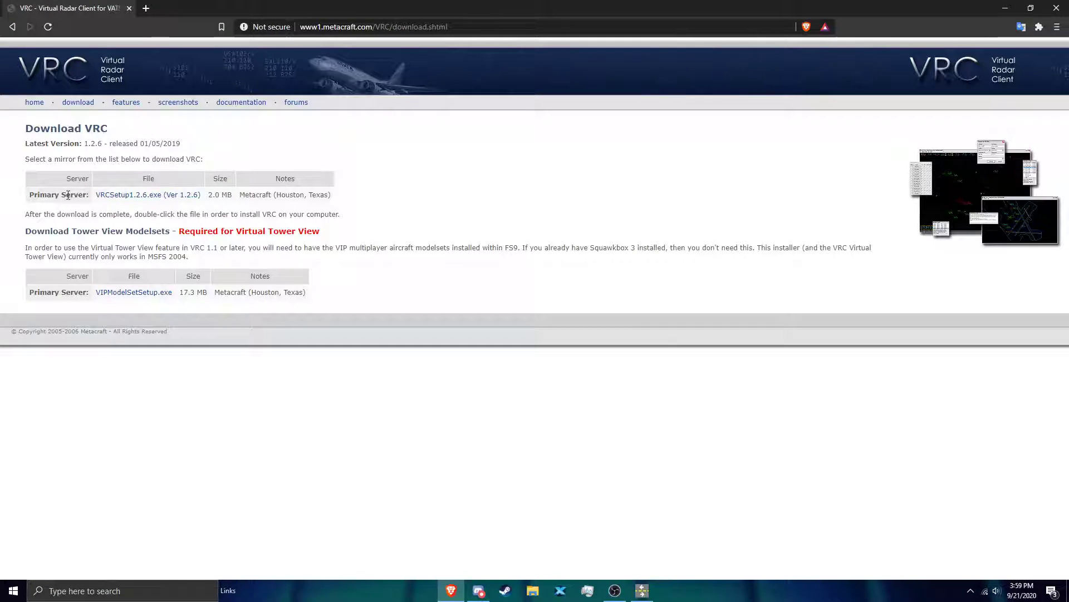
click(131, 195)
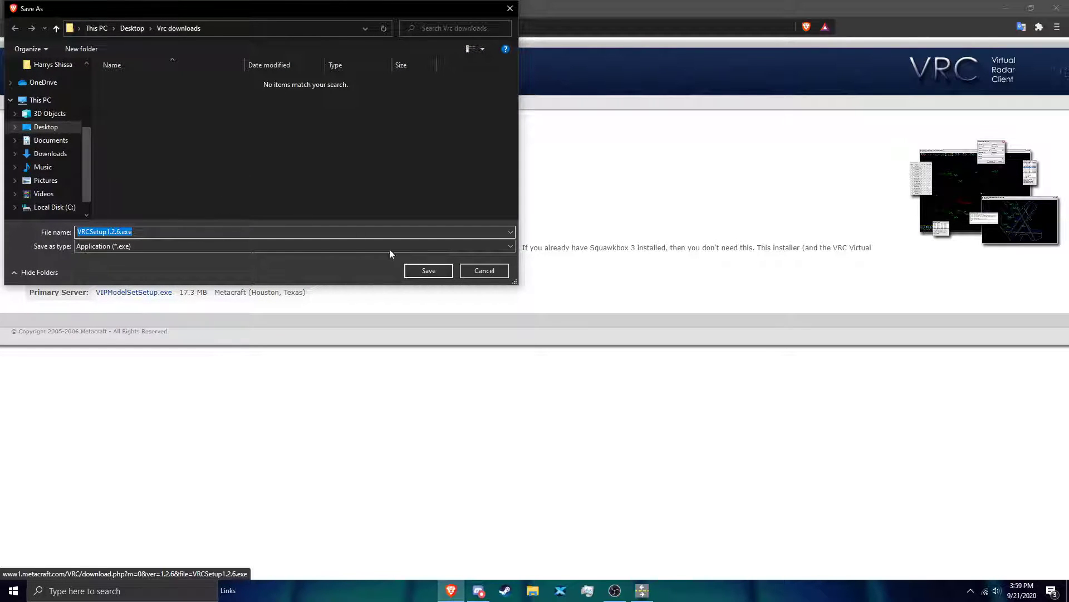
click(484, 270)
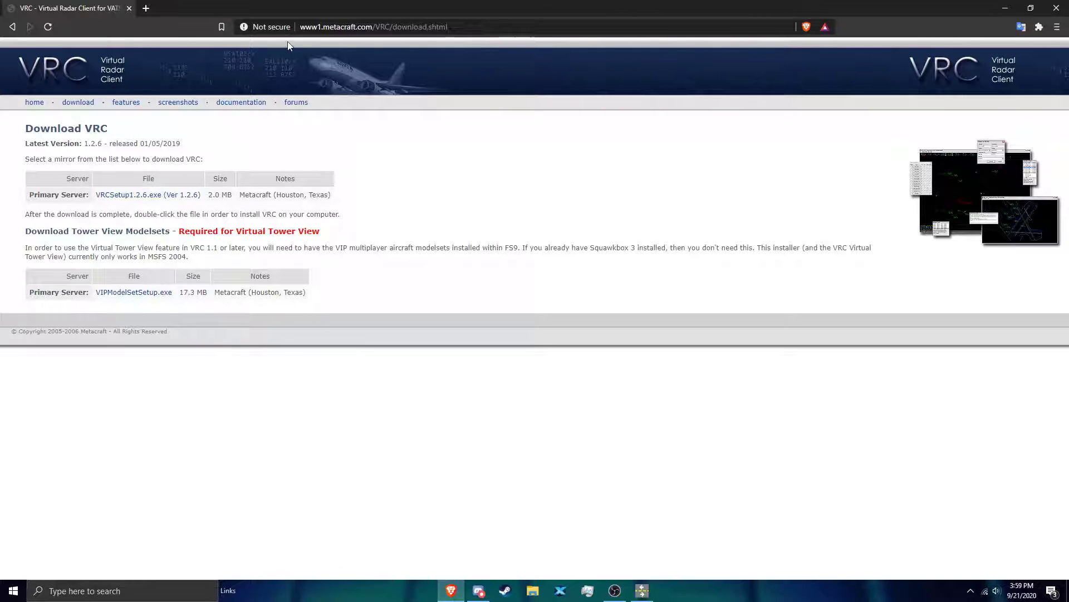
Step: Search the web for "Audio for Vatsim" and open the audio.vatsim.net home page
key(alt+Left)
click(406, 33)
text(audio)
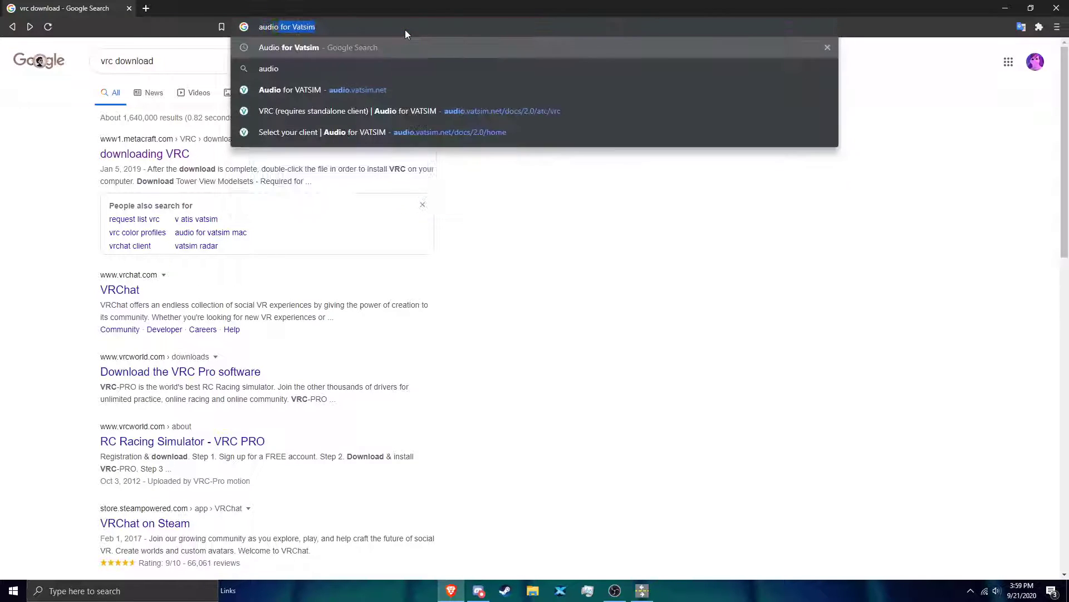
key(Return)
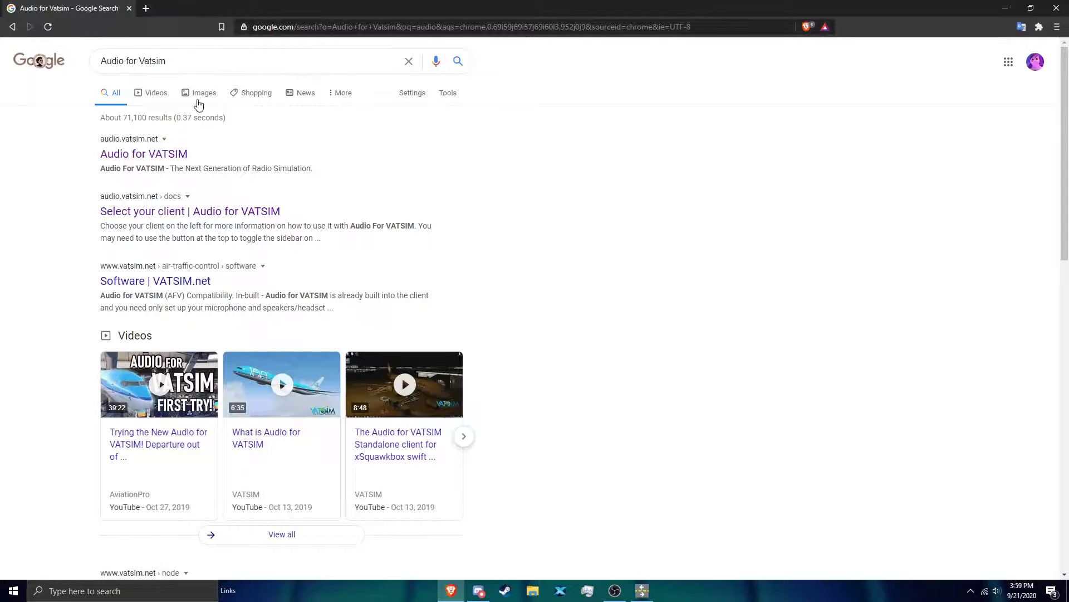
click(110, 160)
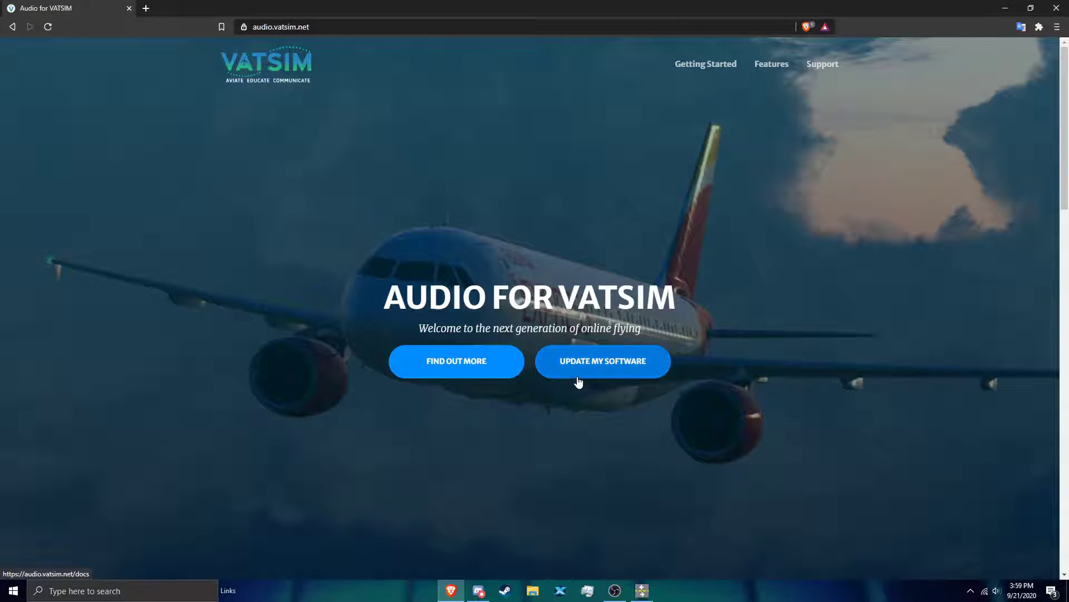
Step: Open the ATC instructions for VRC on the Audio for VATSIM site and try downloading the standalone client installer
click(578, 381)
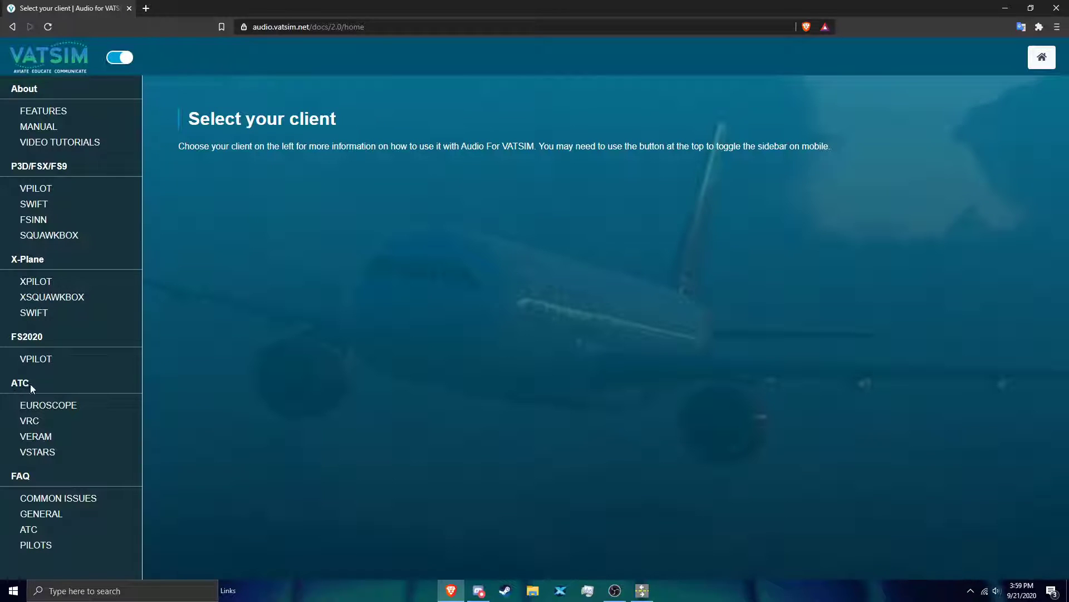
click(36, 423)
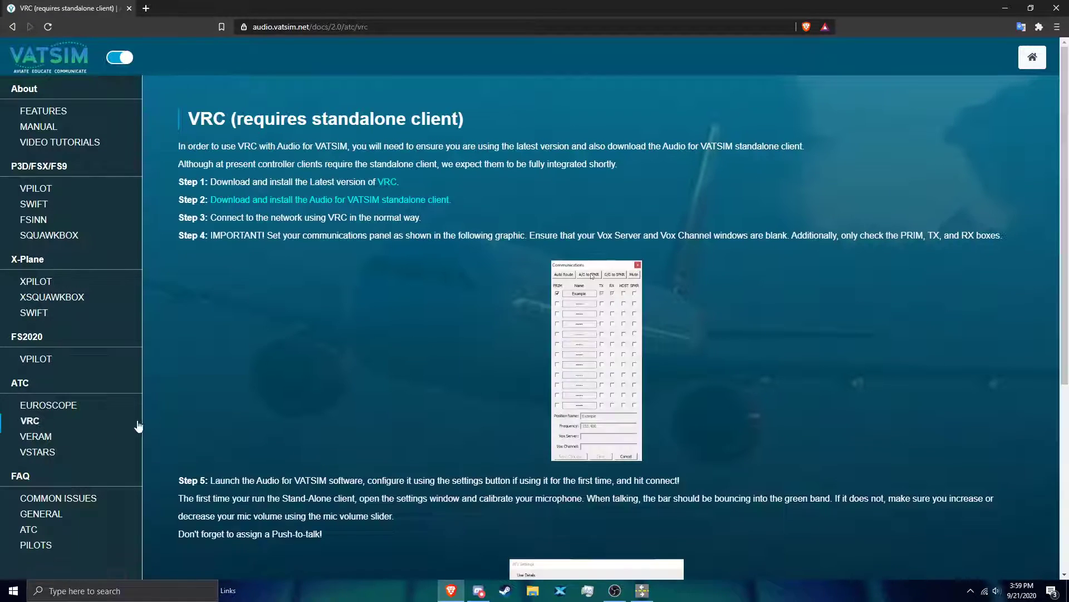
click(306, 202)
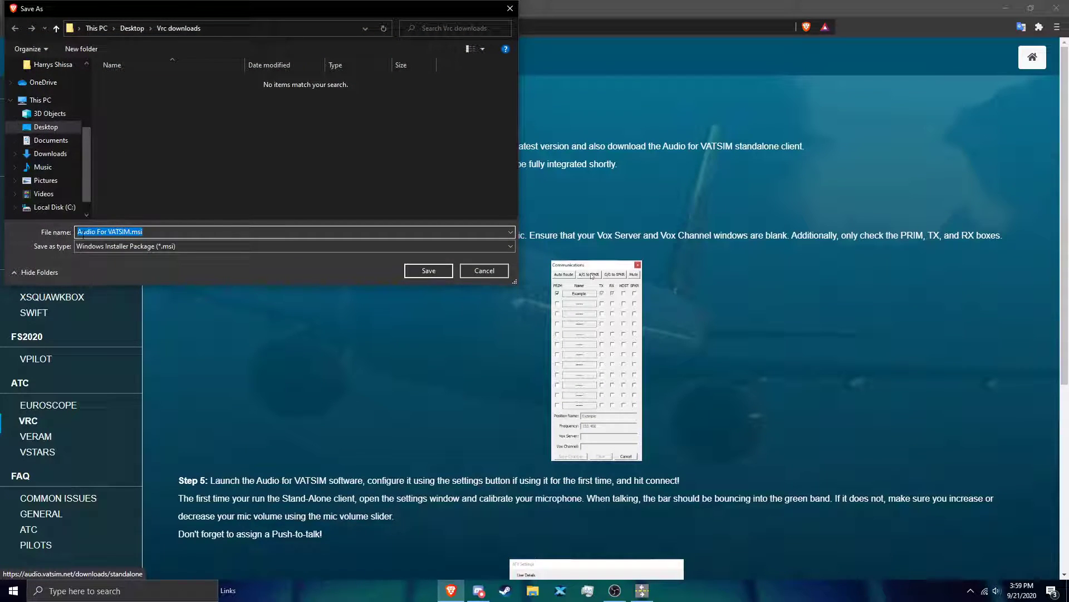
click(448, 271)
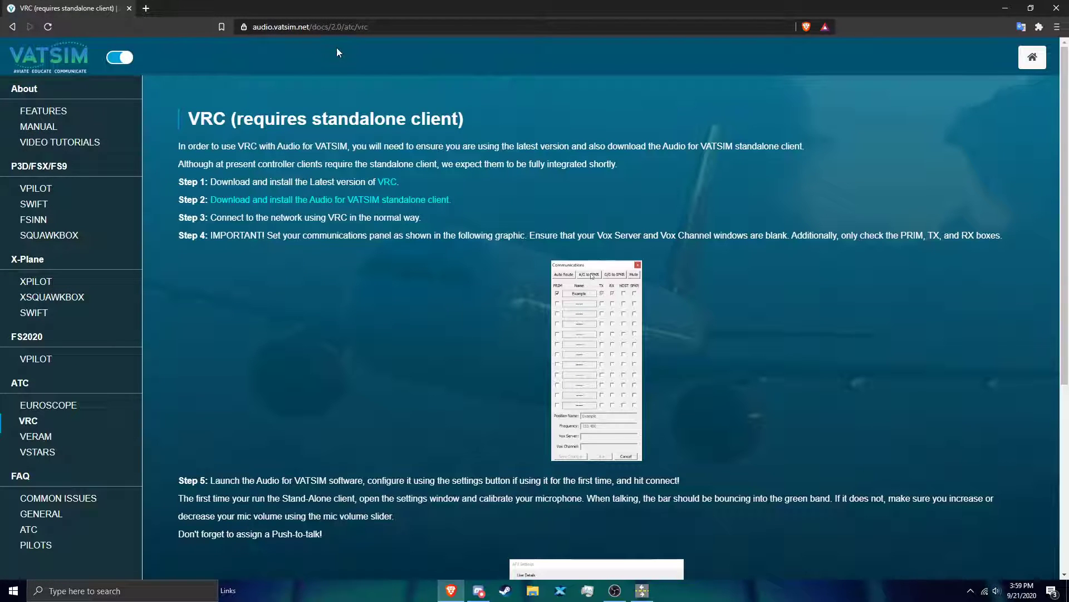
Step: Go to denartcc.org and open the Documents page for controllers
click(365, 32)
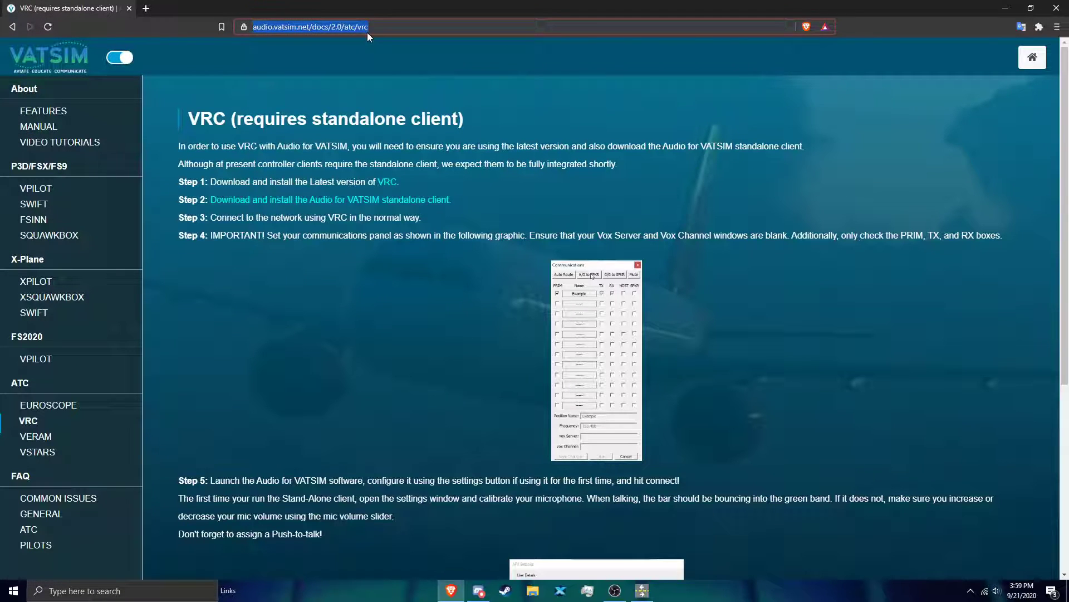
text(denartcc.org)
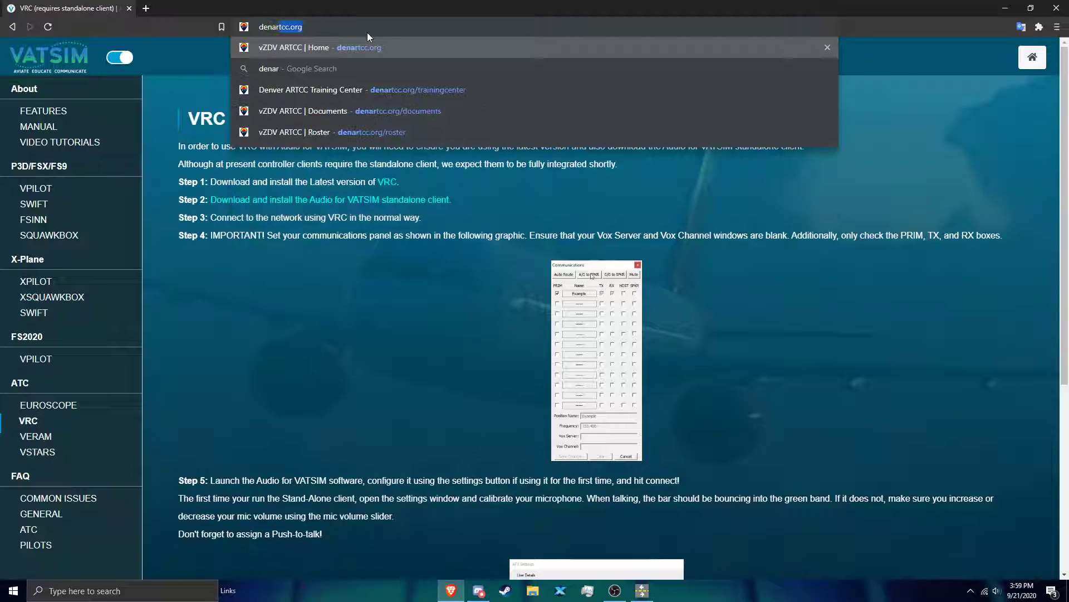
key(Return)
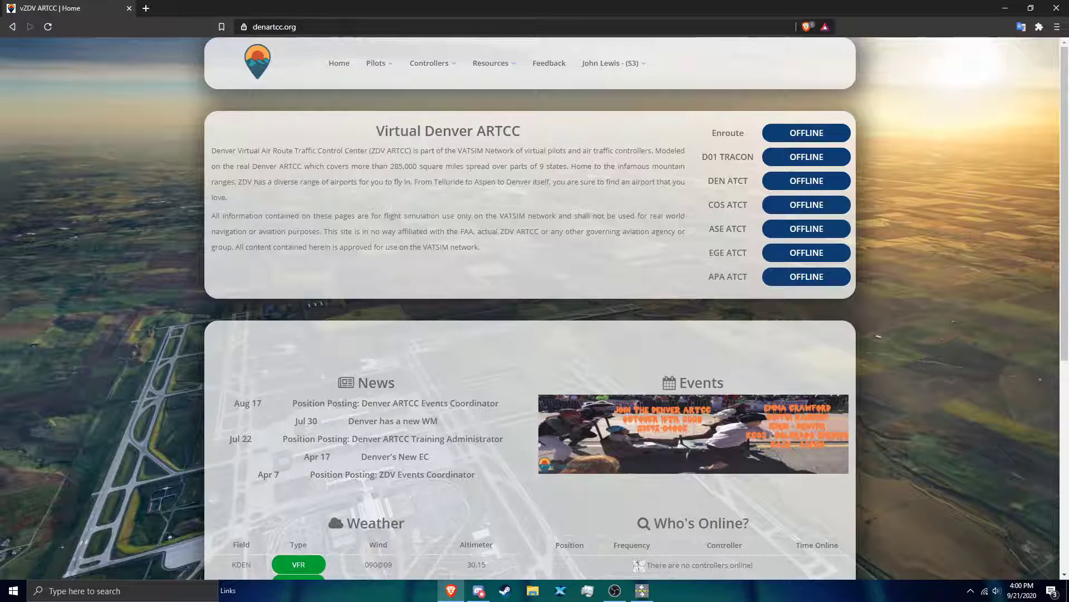
mouse_move(437, 62)
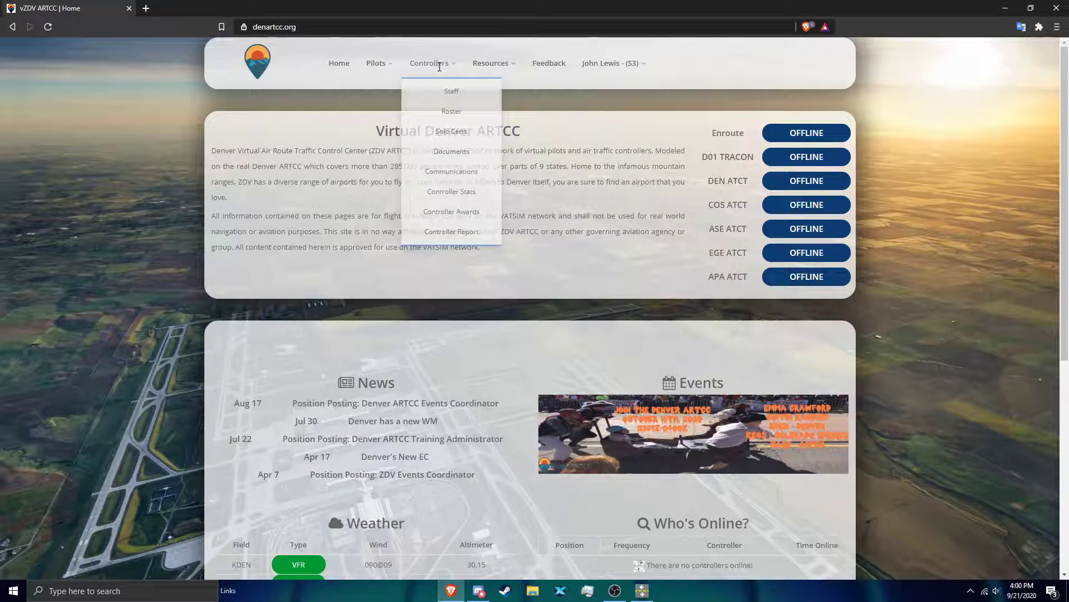
click(450, 150)
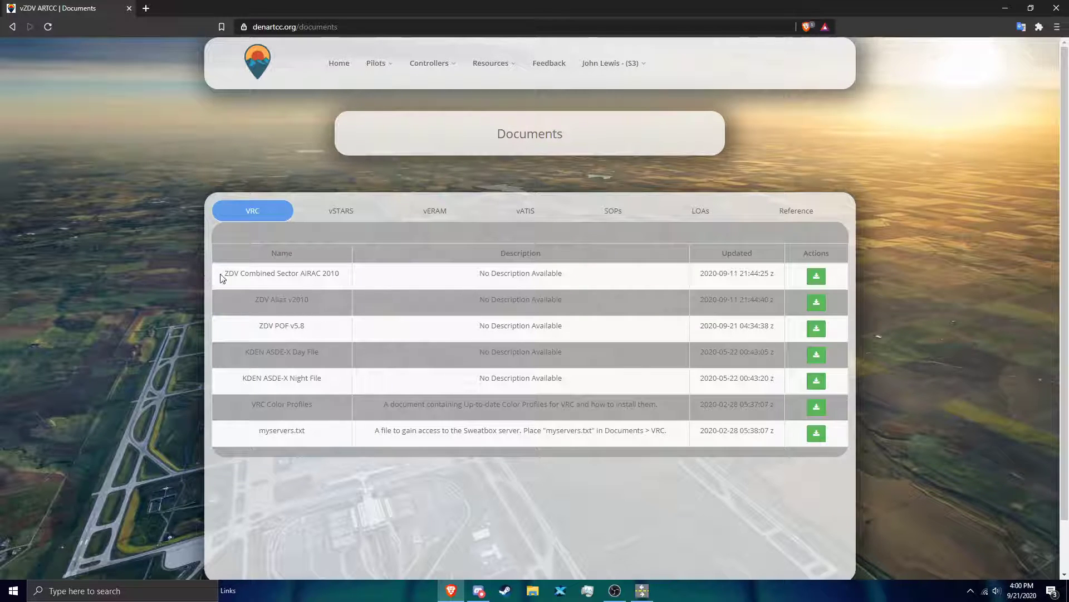
Step: Download the ZDV Combined Sector AIRAC 2010 file as ZDV_Sector_2010.sct2 into the Vrc downloads folder
drag(223, 276, 338, 268)
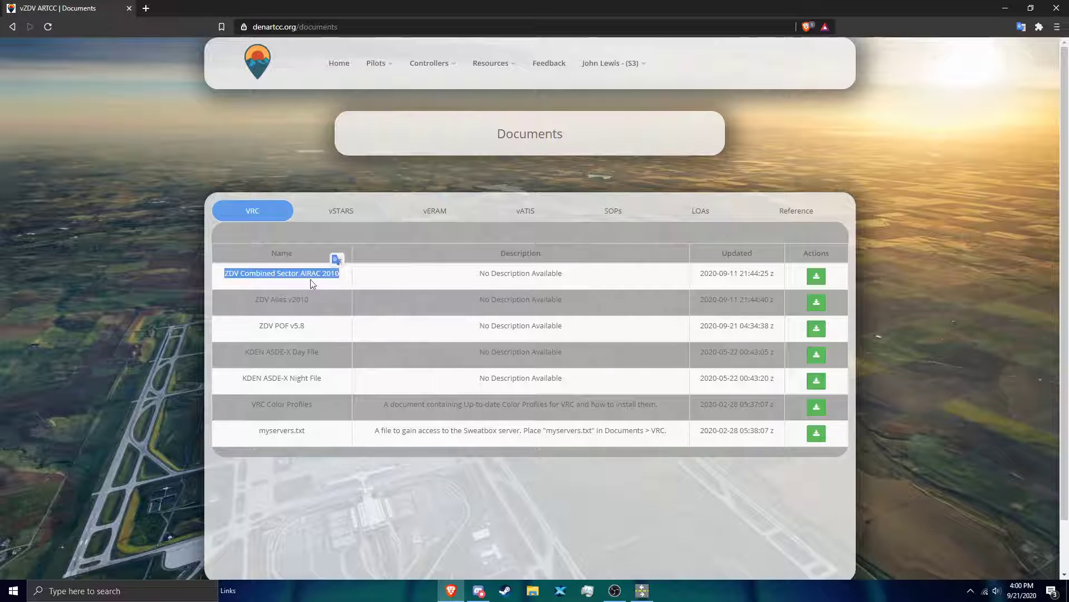
click(254, 283)
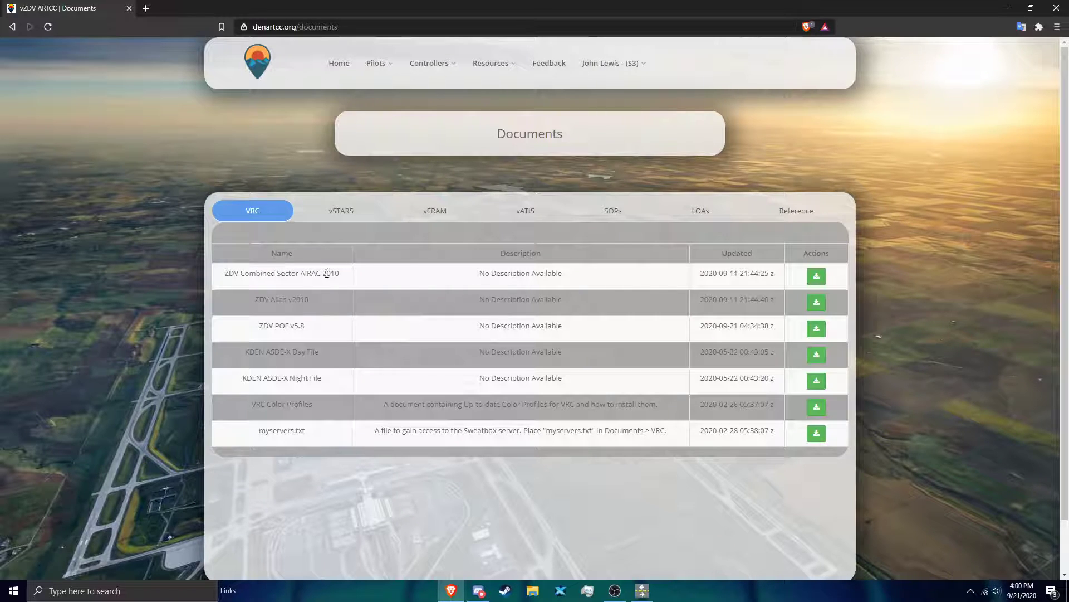
click(817, 276)
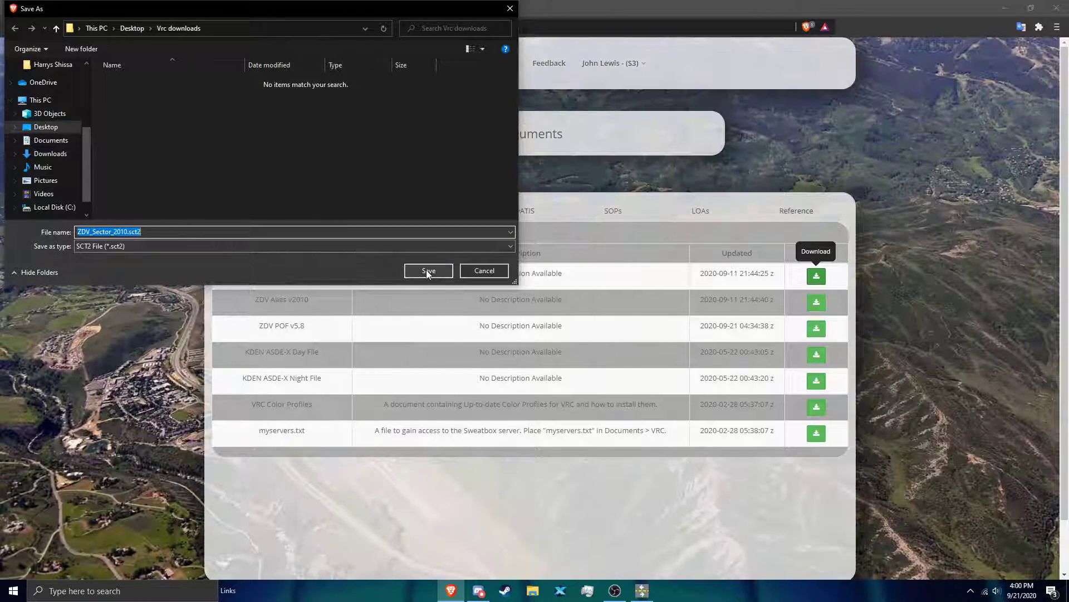
click(428, 271)
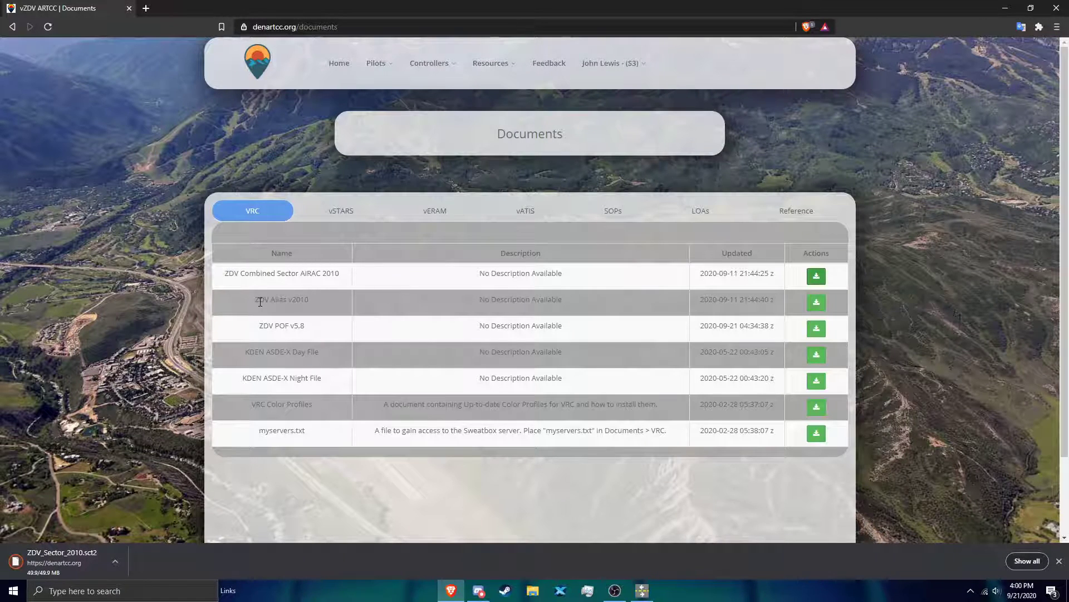
Step: Download the ZDV Alias v2010 and ZDV POF v5.8 files into the Vrc downloads folder
click(816, 302)
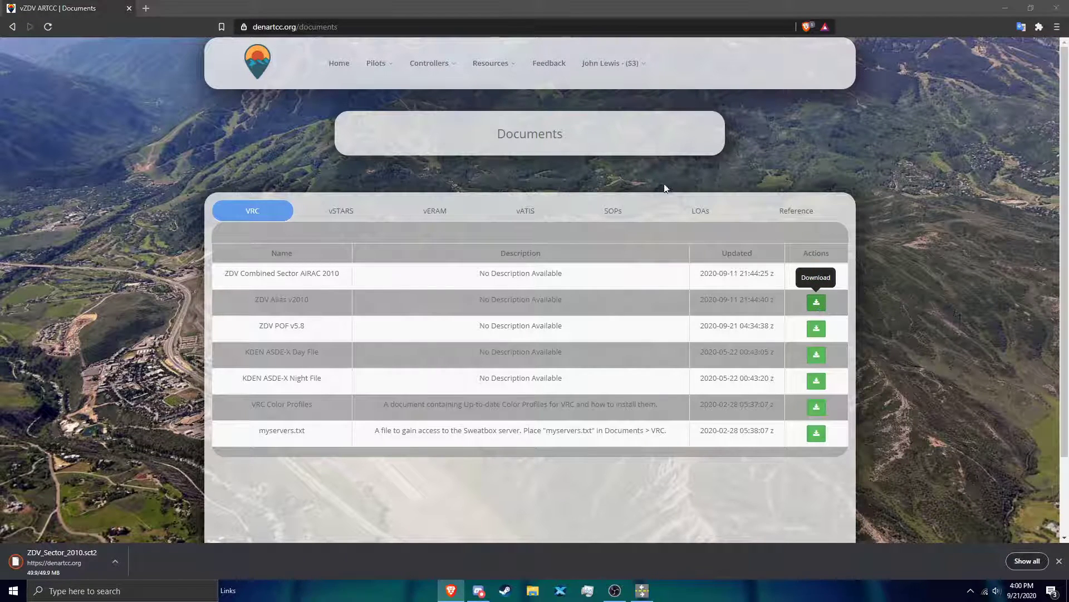
click(427, 271)
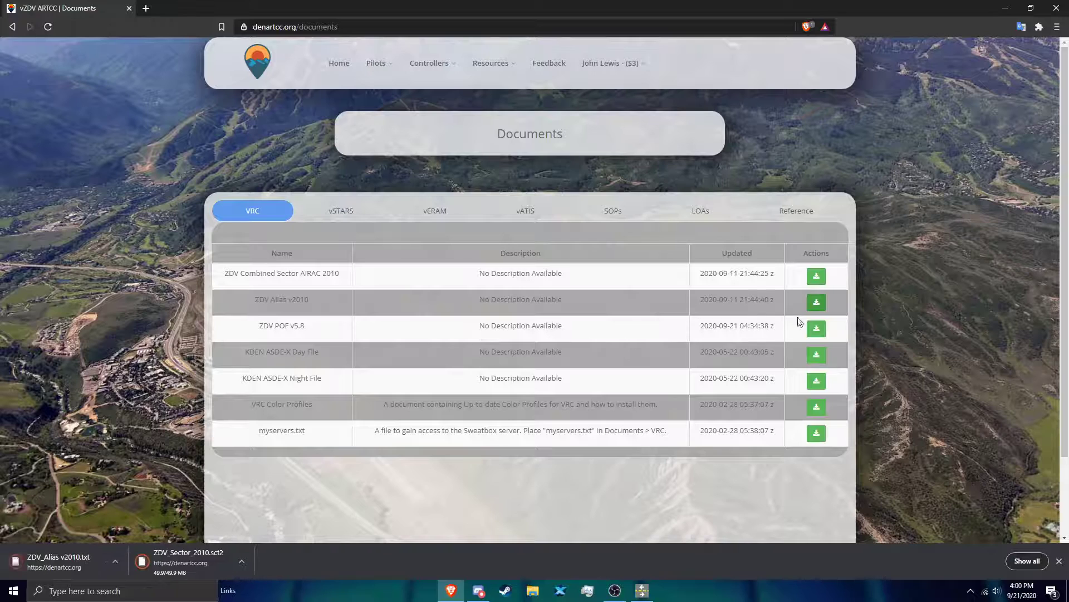
click(811, 332)
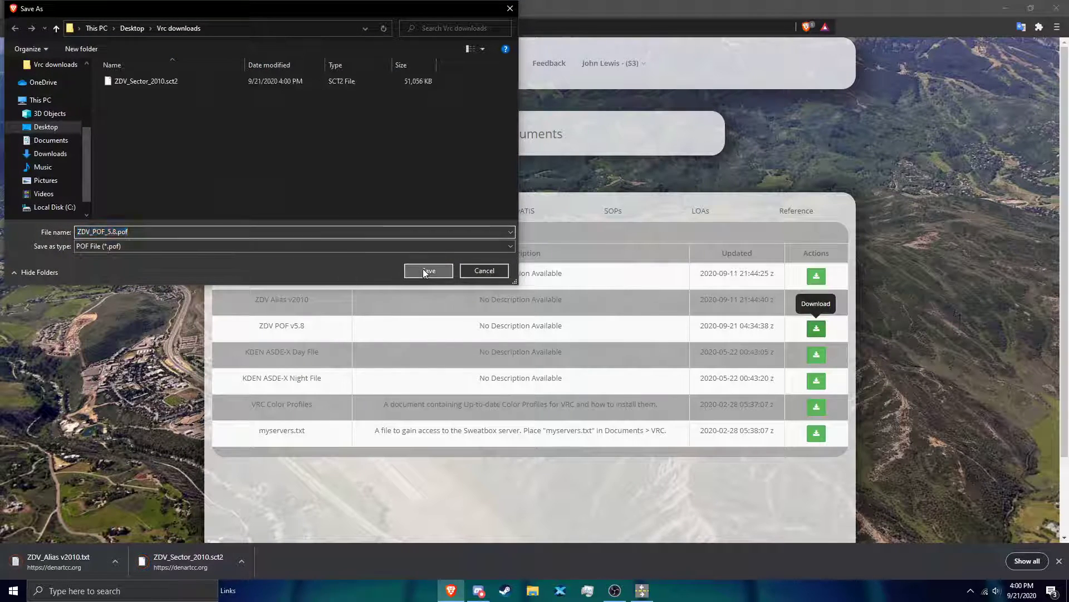
click(424, 270)
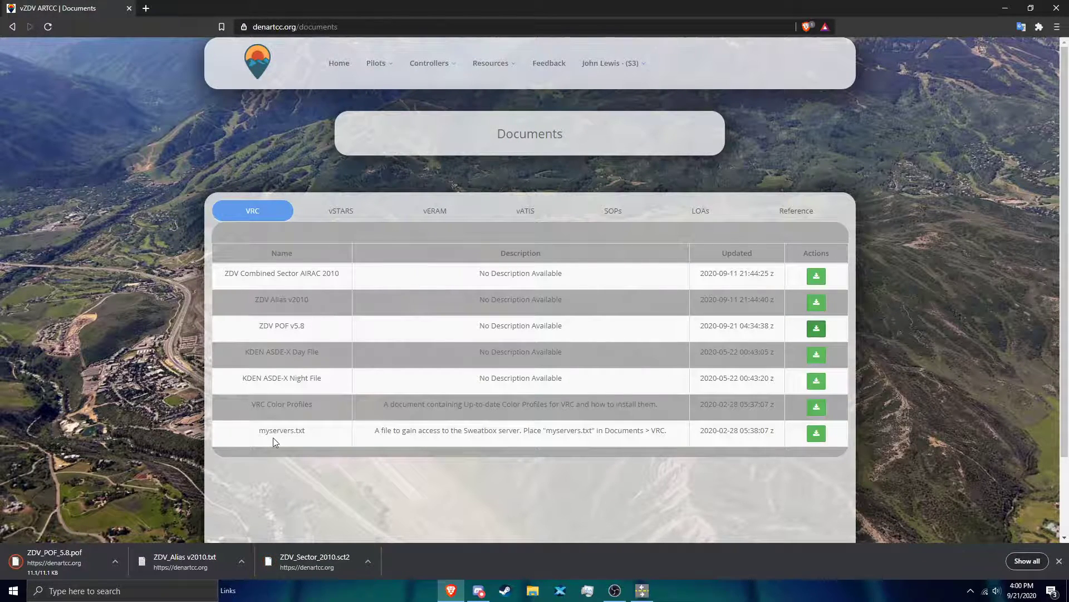
Step: Download the myservers.txt entry as myservers.zip into the Vrc downloads folder and close the browser
click(816, 433)
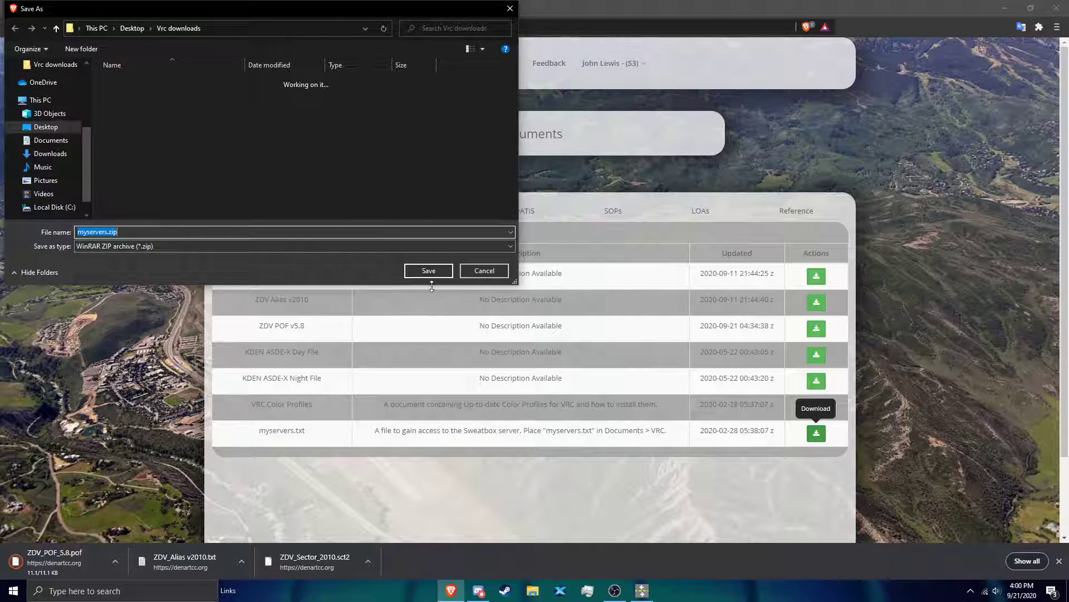
click(435, 273)
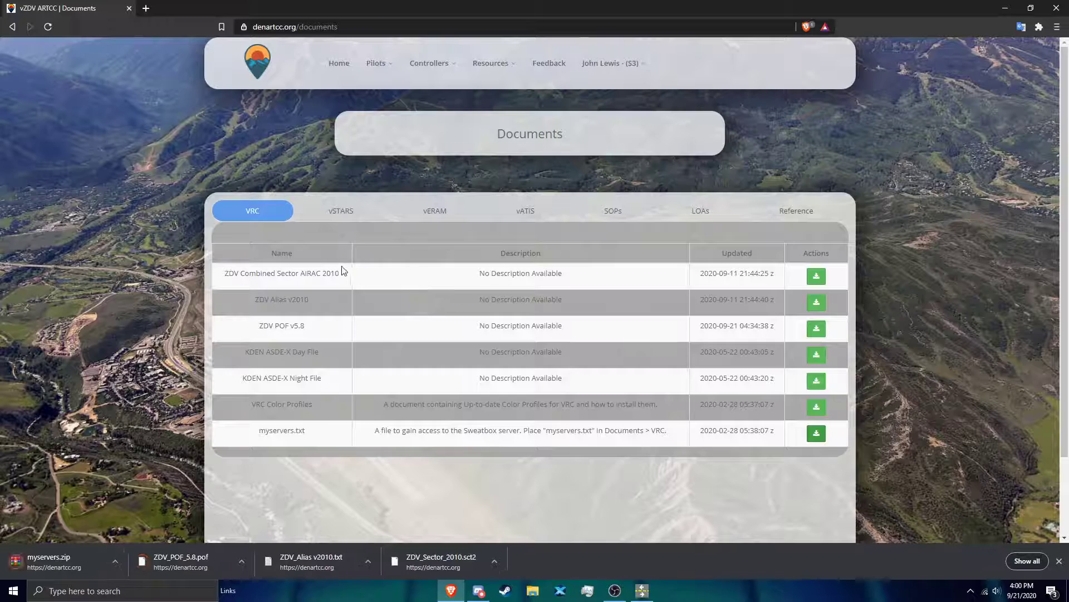
click(131, 9)
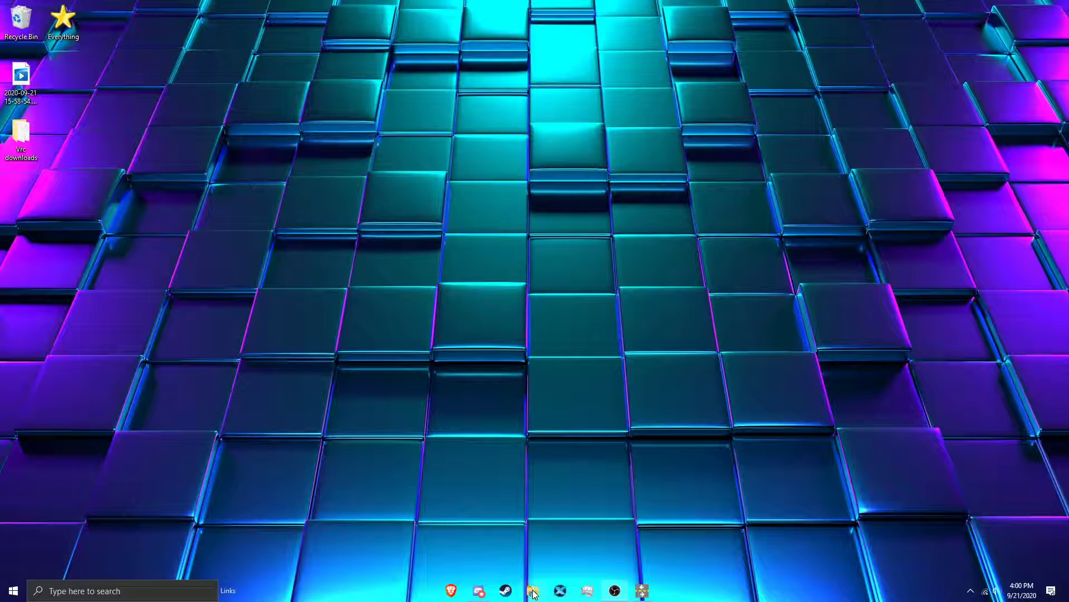
Step: Open the VRC folder inside Documents in File Explorer and reposition its window on the desktop
click(533, 591)
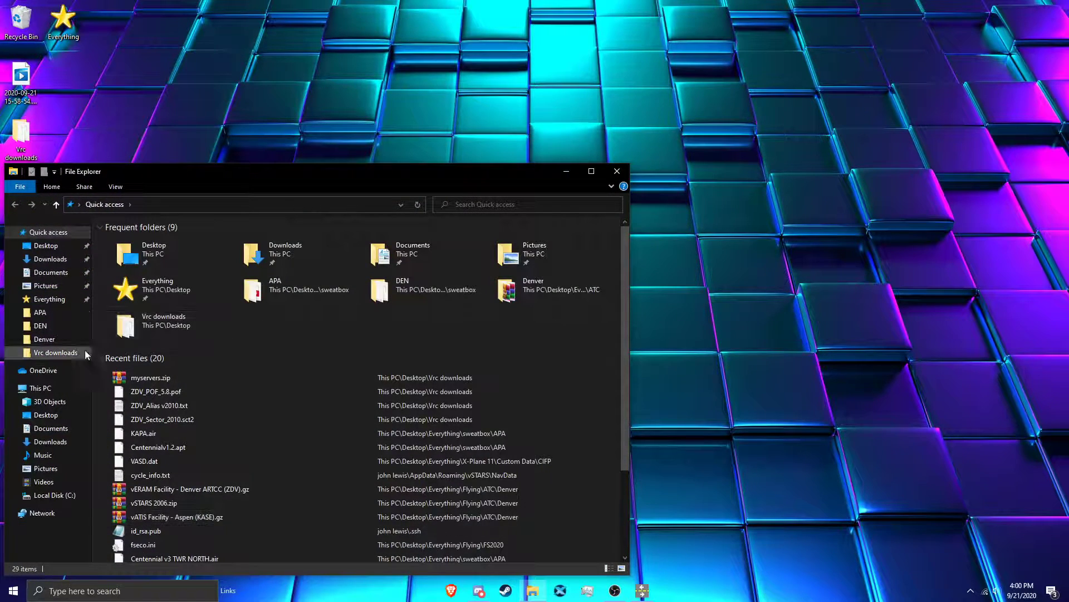
click(36, 434)
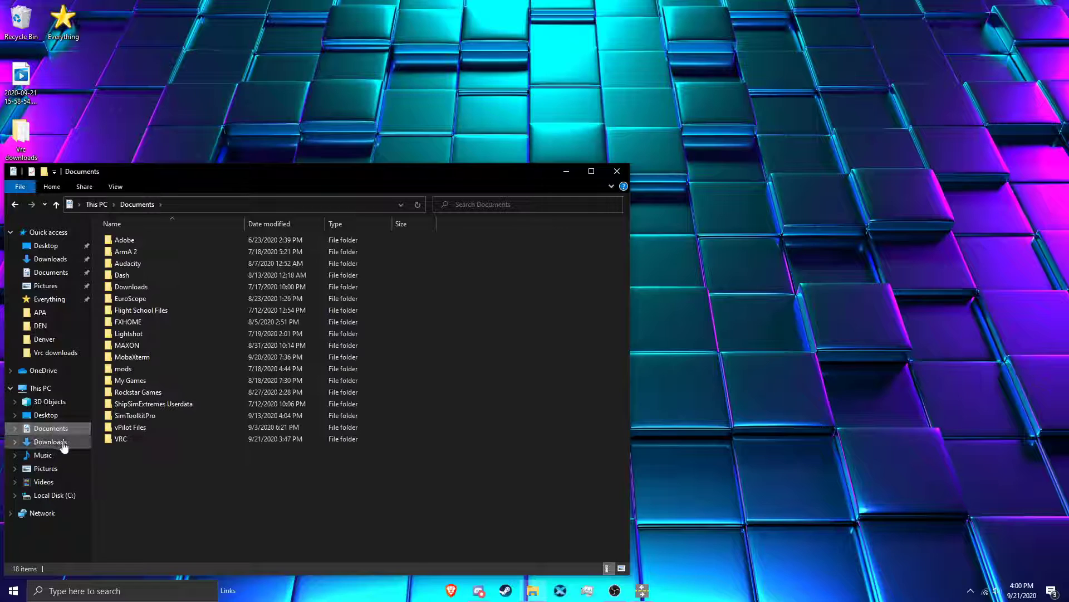
double_click(247, 442)
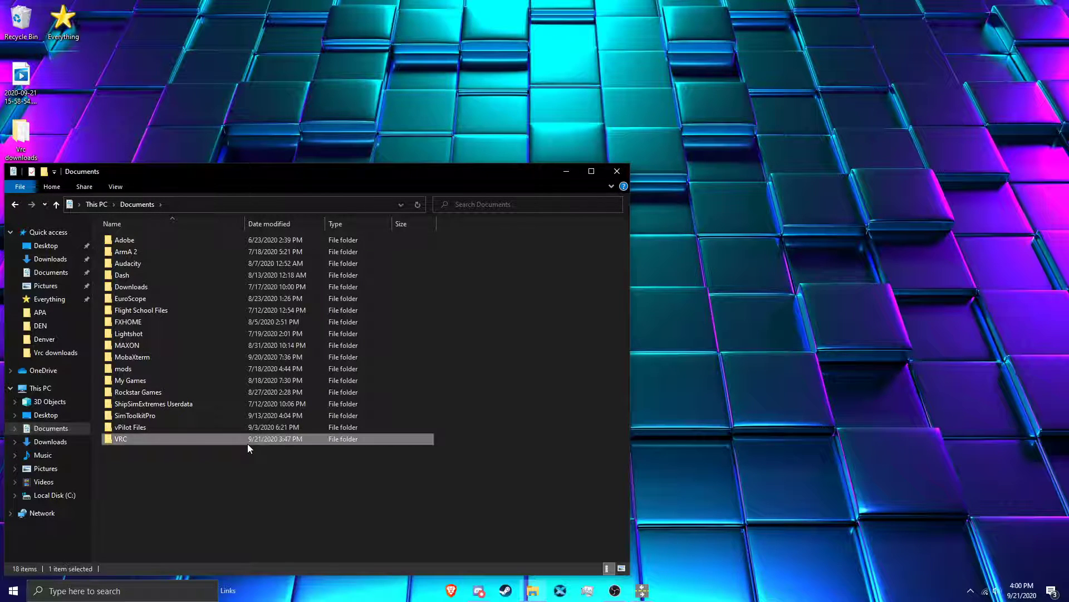
drag(160, 178, 308, 146)
Step: Open the Vrc downloads folder from the desktop beside the VRC folder window and open myservers.zip from it
double_click(21, 136)
drag(382, 158, 827, 201)
double_click(774, 262)
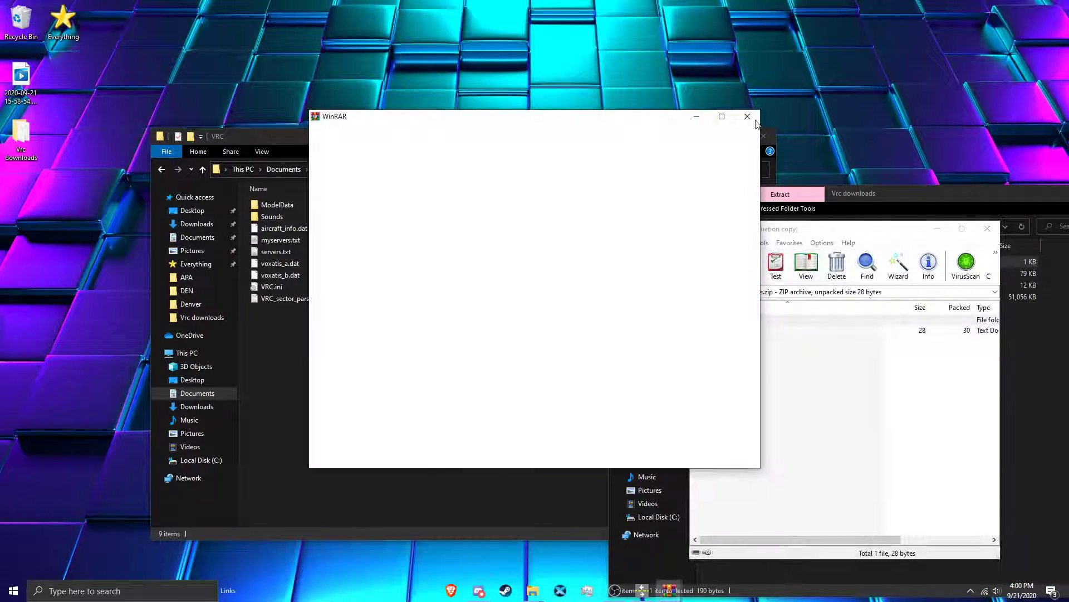
Step: Extract myservers.txt from the archive into the Documents VRC folder, replacing the existing file, and close that folder window
click(742, 332)
drag(741, 333, 638, 328)
drag(477, 360, 477, 360)
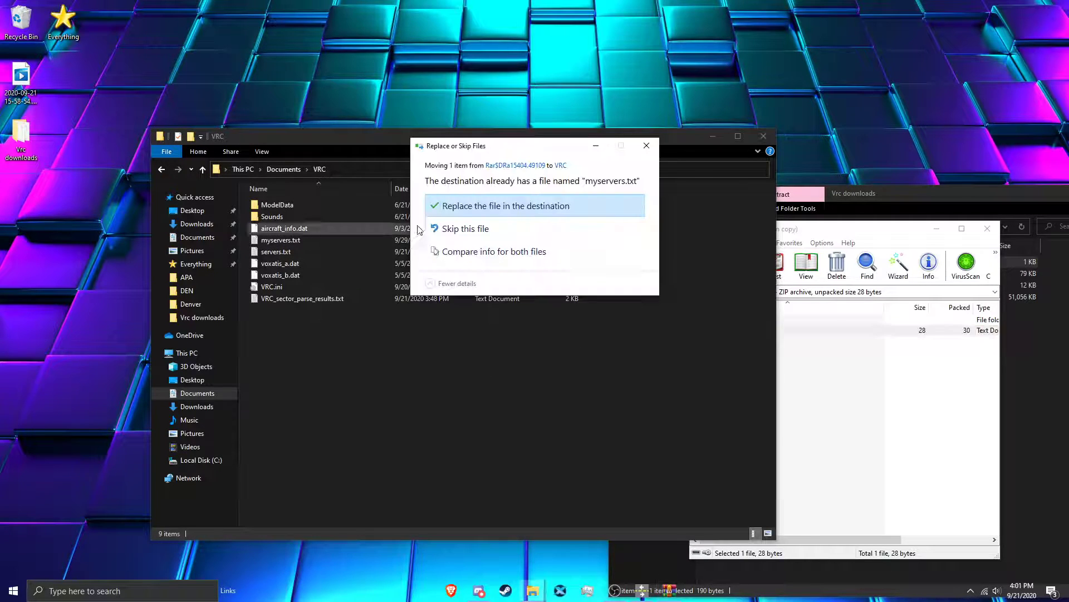
click(518, 206)
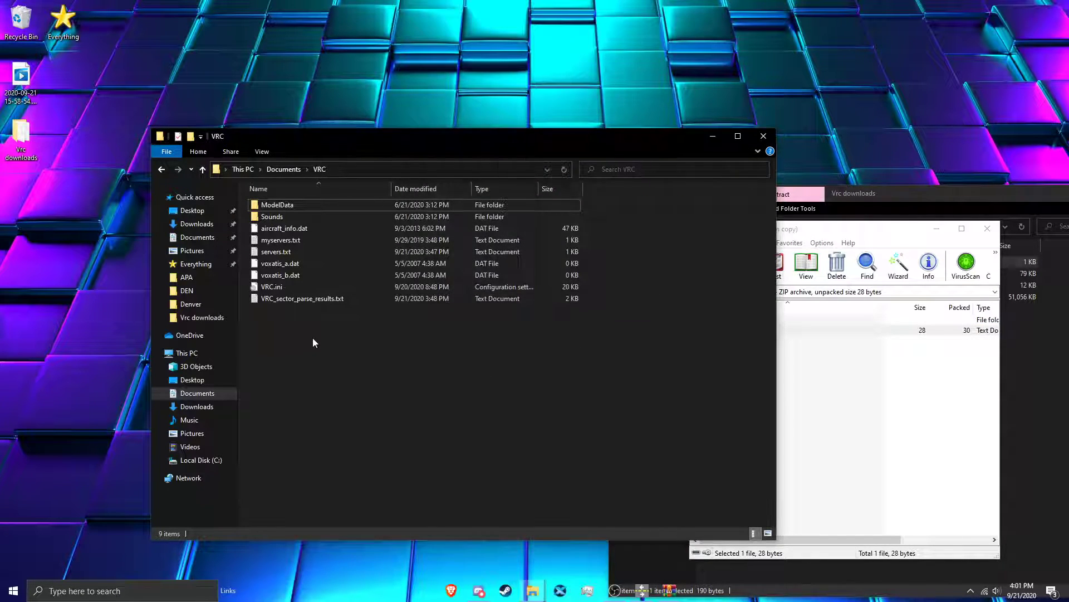
click(764, 137)
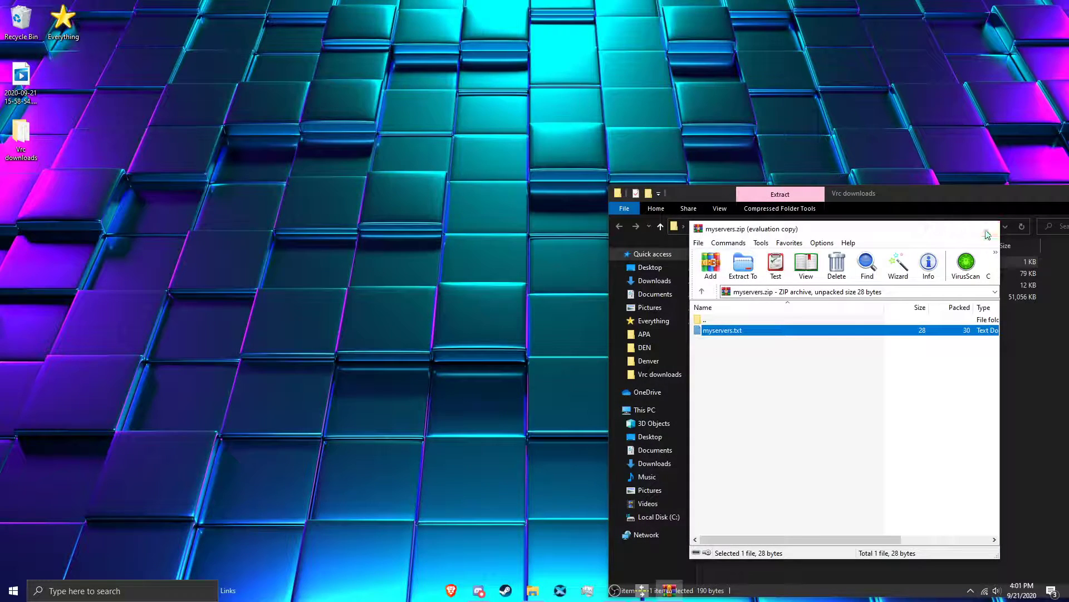
Step: Close the myservers.zip archive and the Vrc downloads folder window, and launch VRC
click(987, 228)
key(alt+F4)
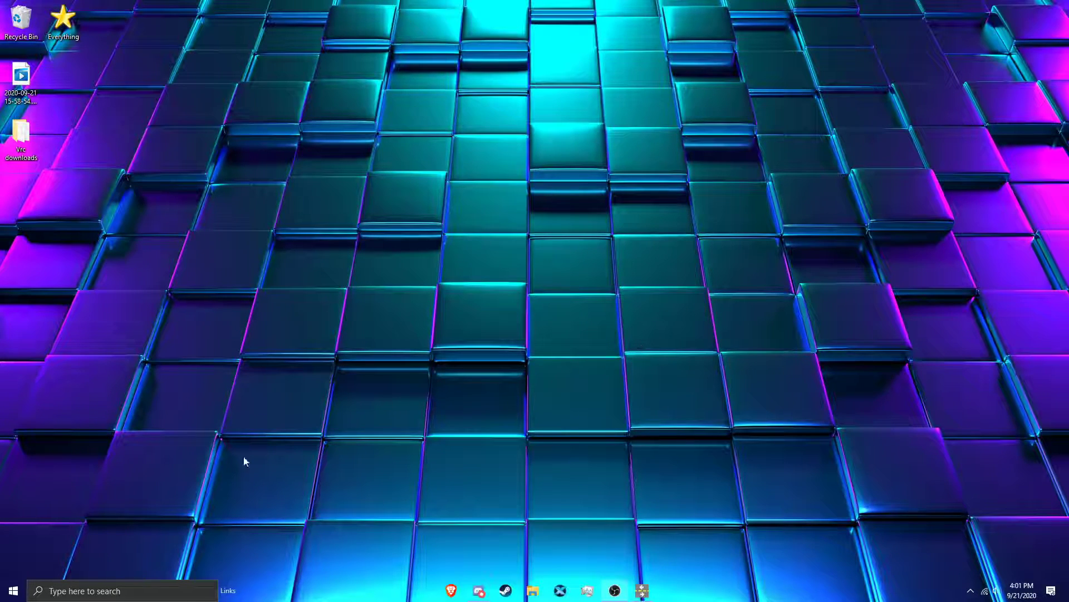
click(143, 593)
text(vrc)
key(Return)
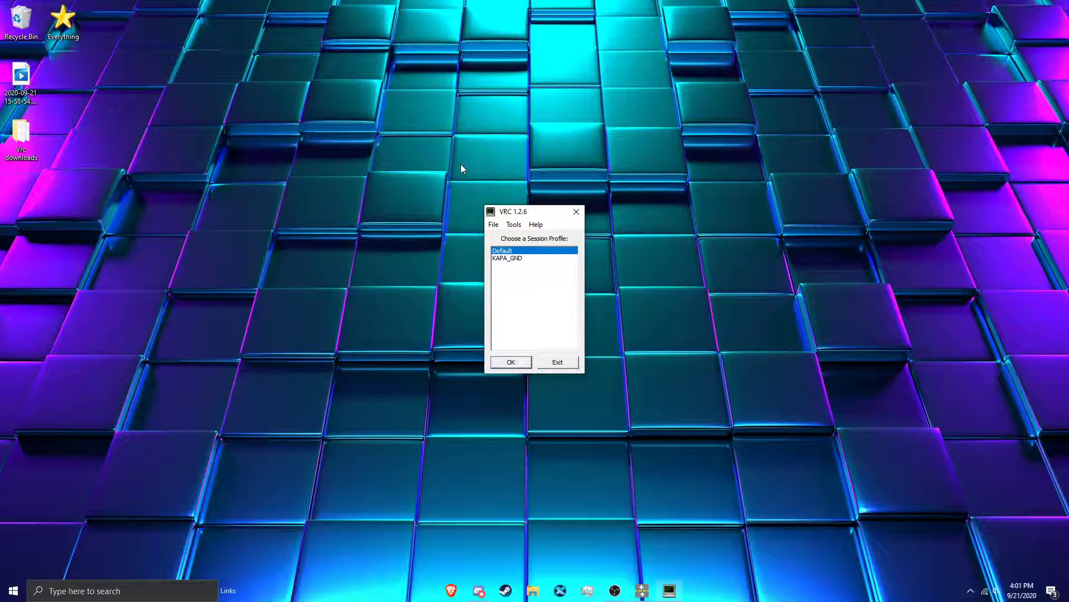
Step: Load the Default session profile and maximize the radar client window
click(513, 259)
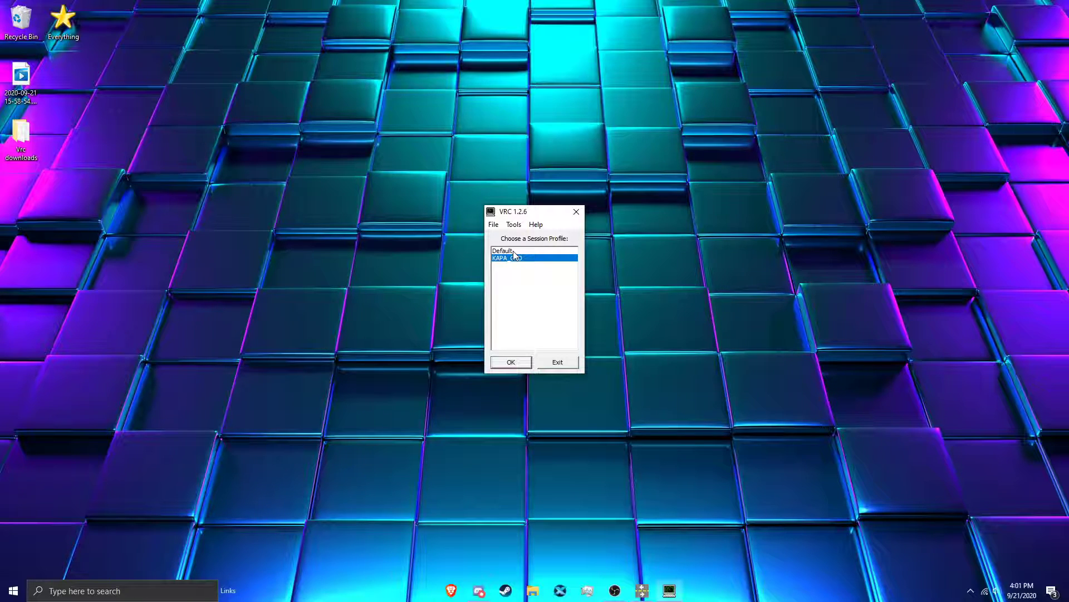
double_click(513, 251)
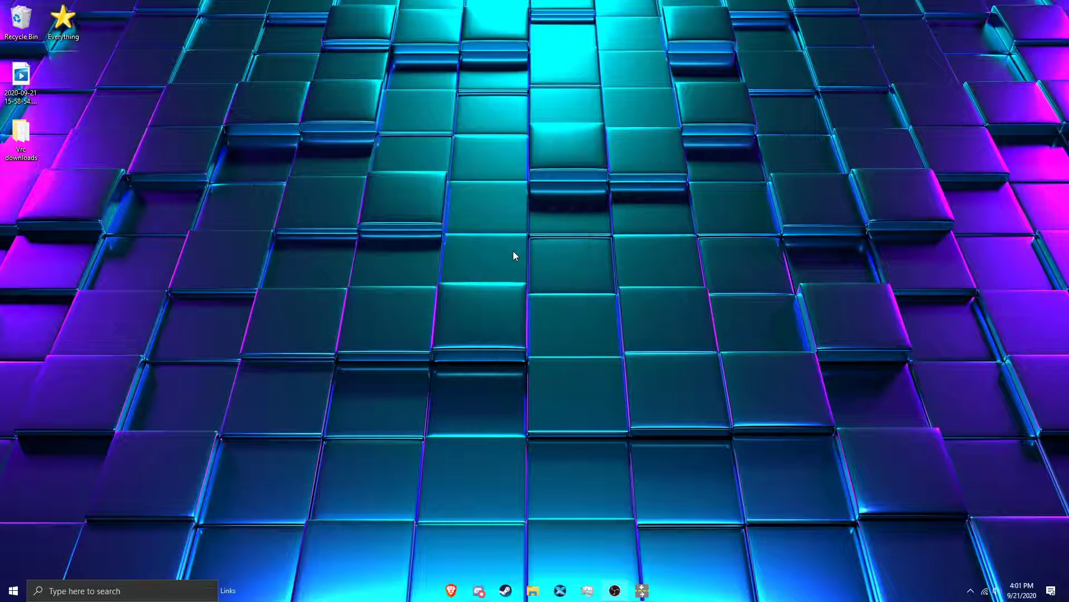
drag(215, 17, 302, 37)
double_click(301, 37)
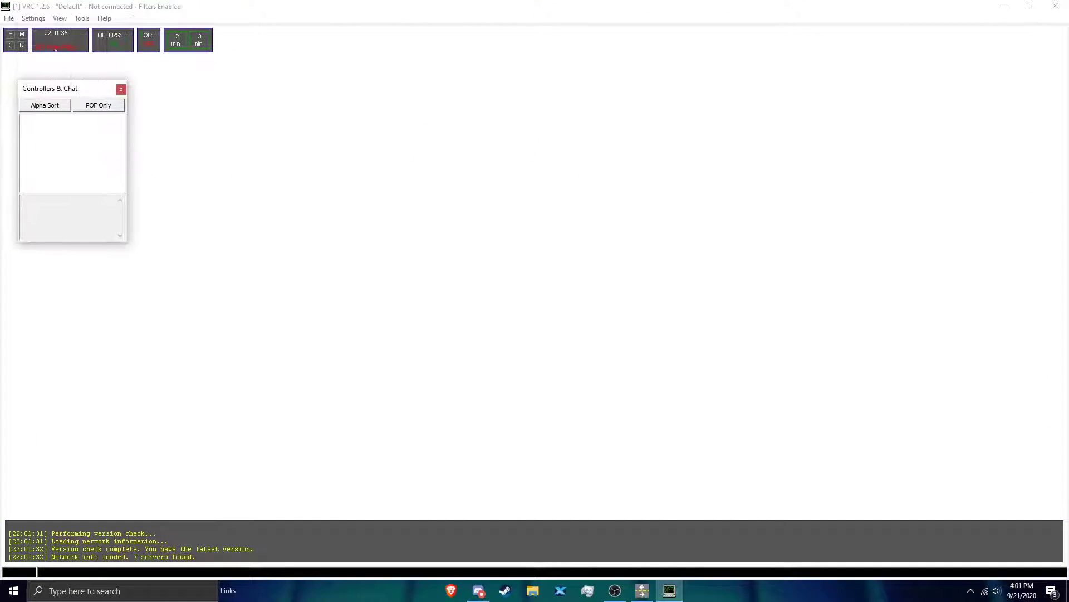
Step: Apply the TCW 19 100% color profile and move the Controllers & Chat window slightly closer to the display's corner
click(34, 20)
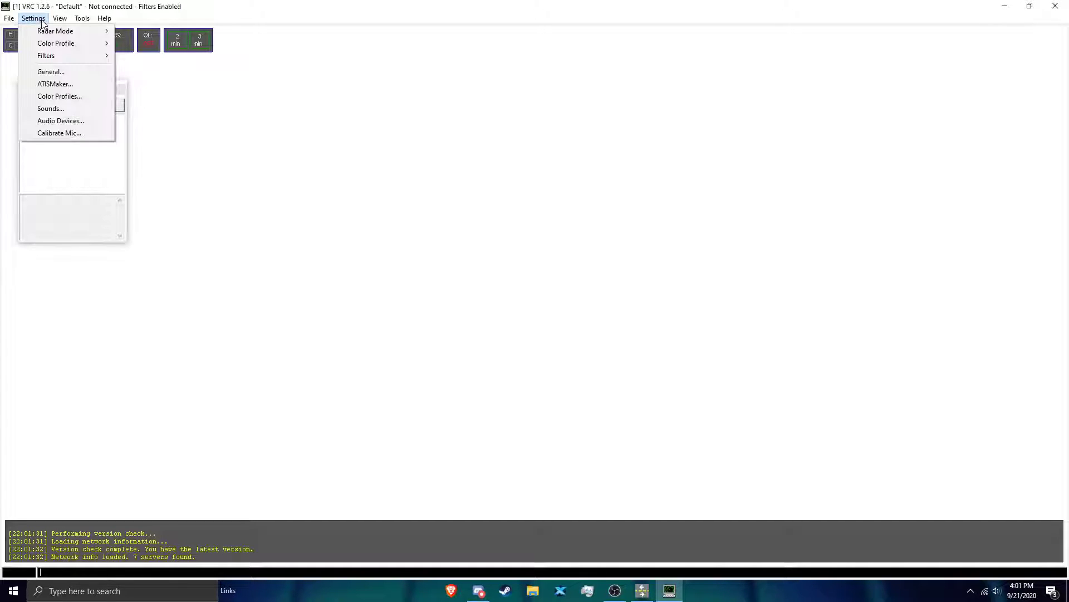
mouse_move(45, 43)
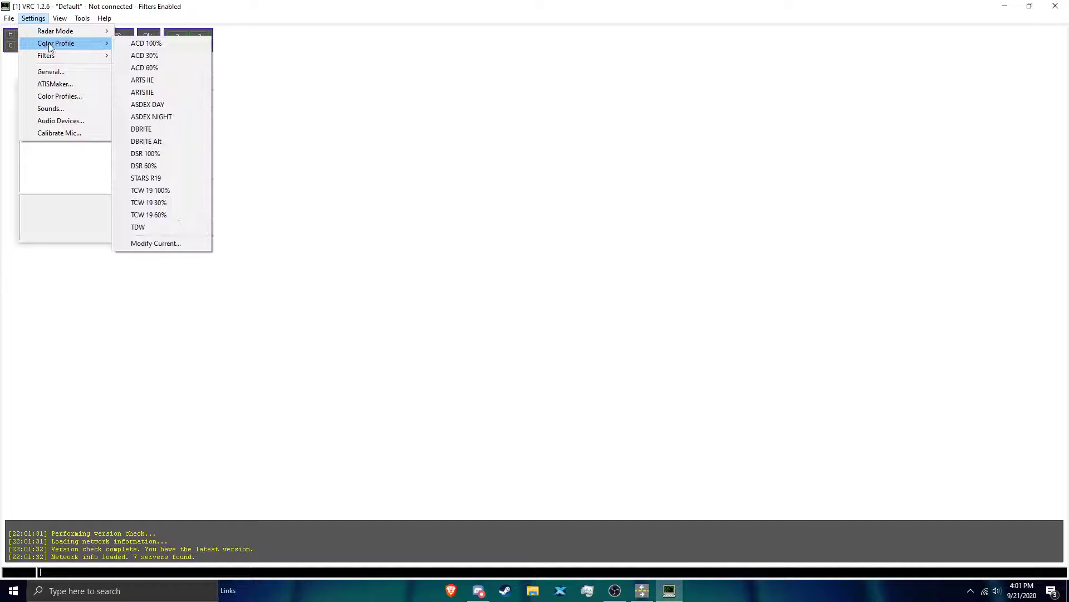
click(169, 190)
drag(77, 91, 72, 76)
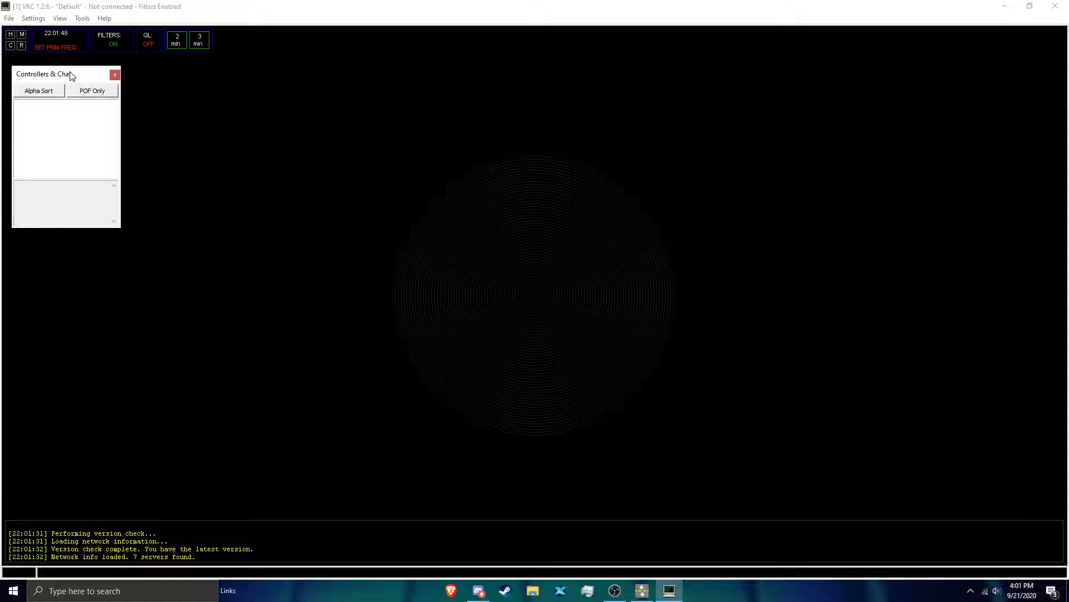
Step: Load the sector file ZDV_Sector_2010.sct2 from the Vrc downloads folder on the desktop
click(9, 18)
click(22, 42)
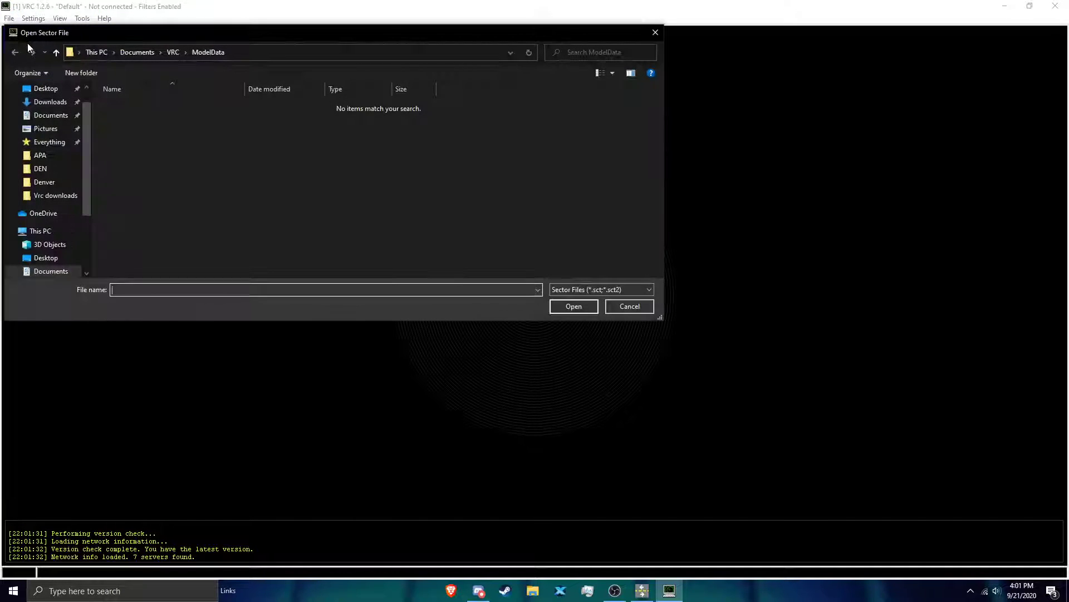
click(170, 52)
scroll(44, 128, up, 1)
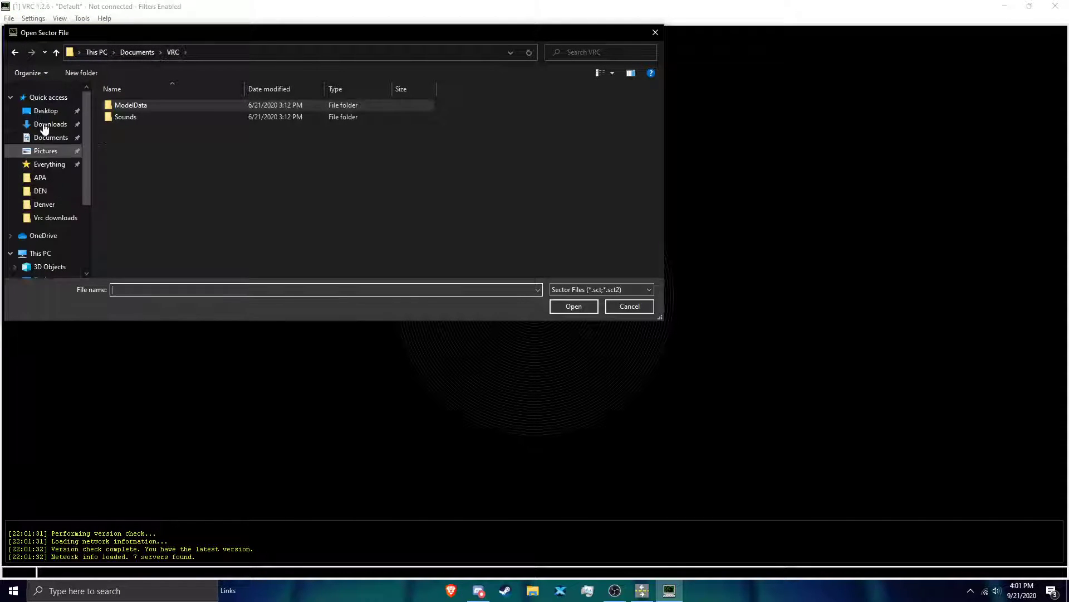
click(43, 110)
double_click(117, 116)
click(139, 106)
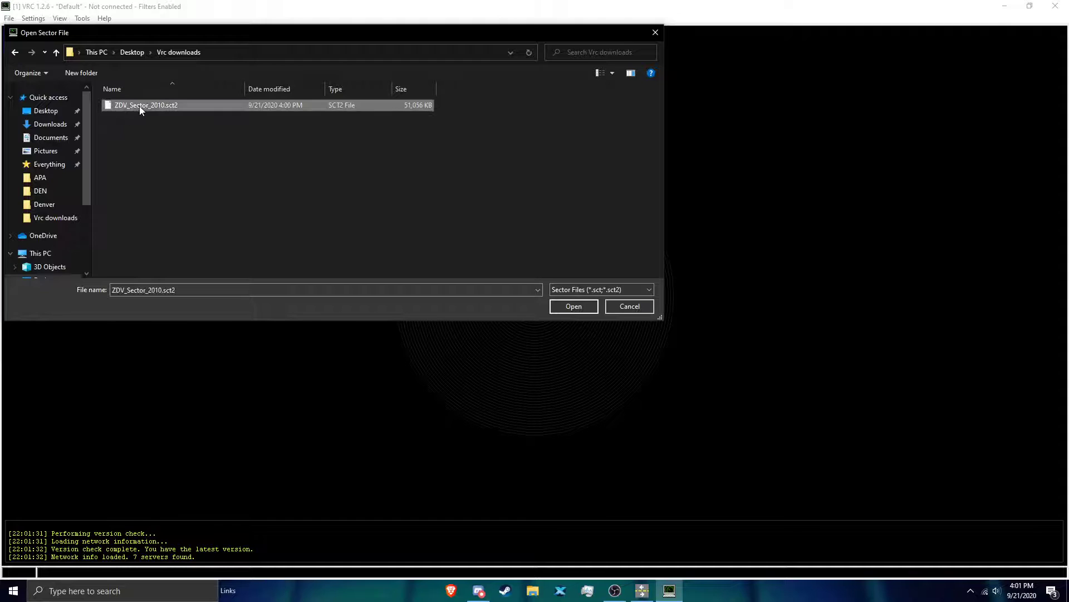
click(570, 306)
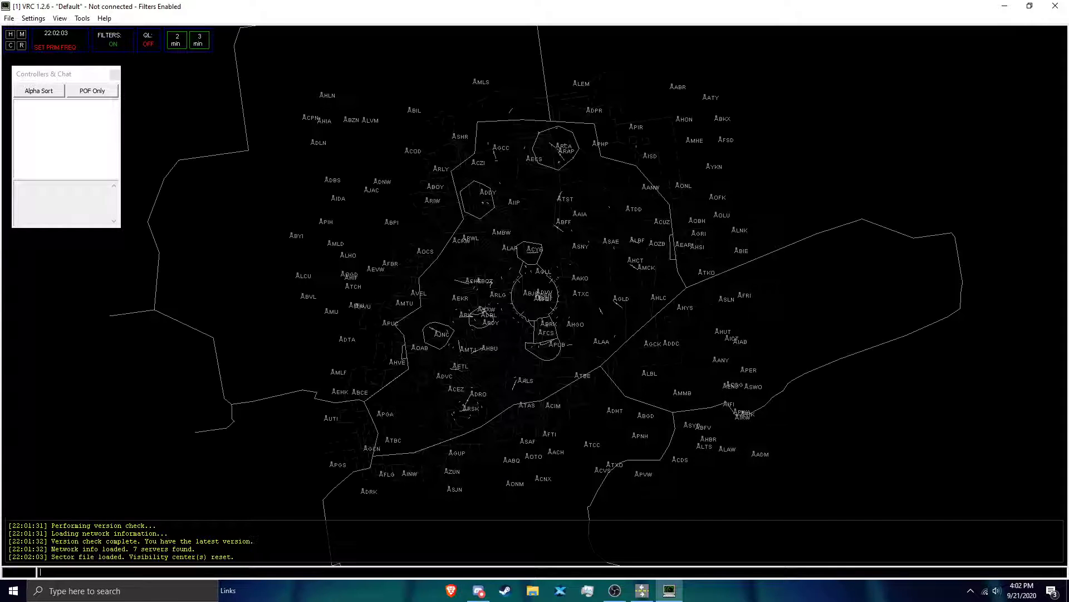
Step: Set the alias file in the general settings to ZDV_Alias v2010.txt from the Vrc downloads folder
scroll(541, 294, up, 10)
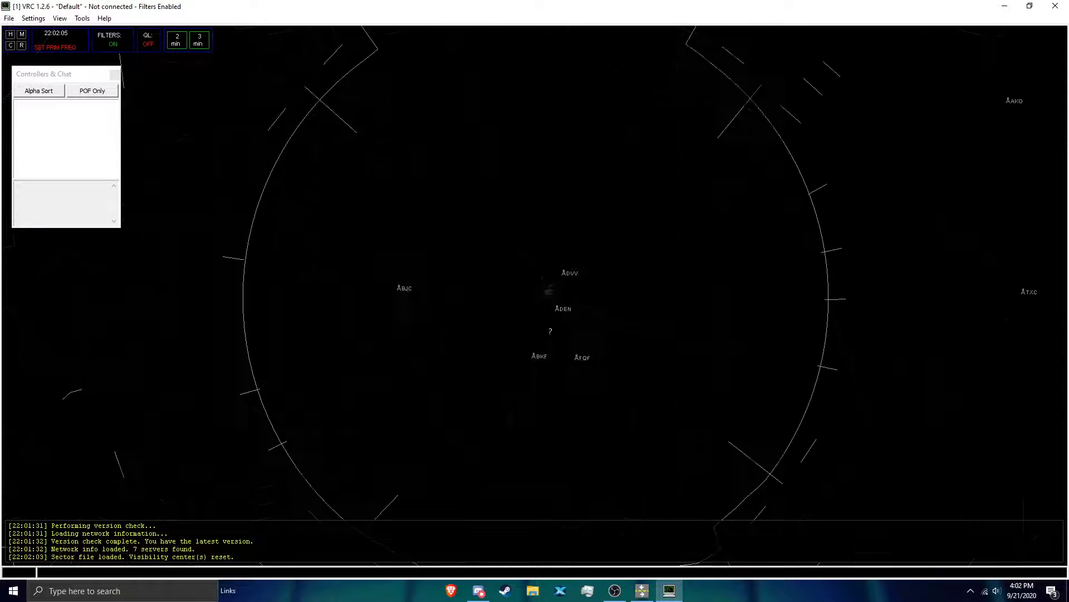
scroll(596, 279, up, 8)
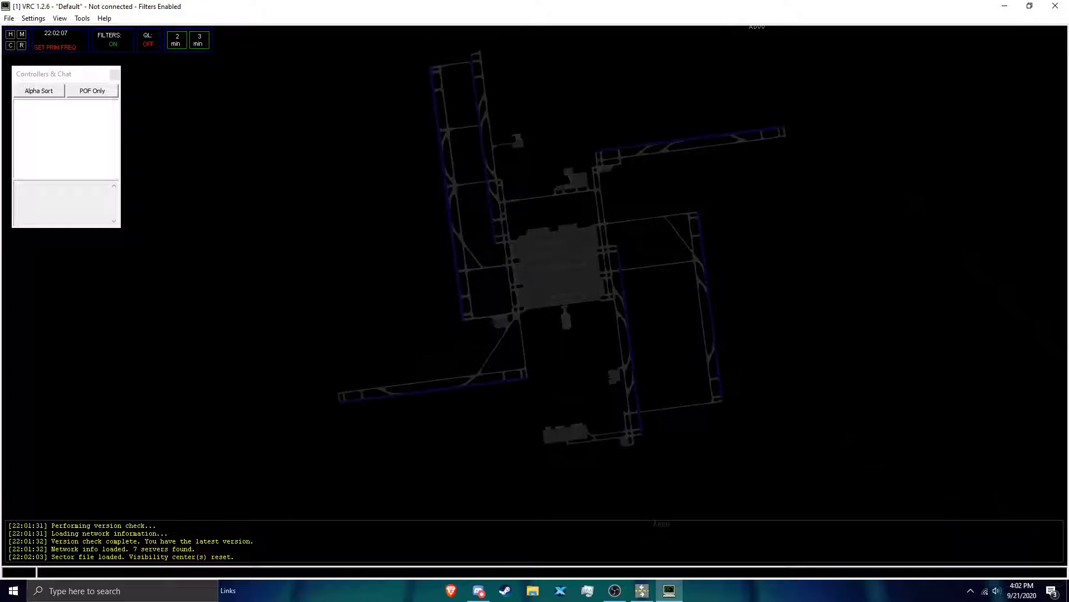
scroll(535, 292, down, 12)
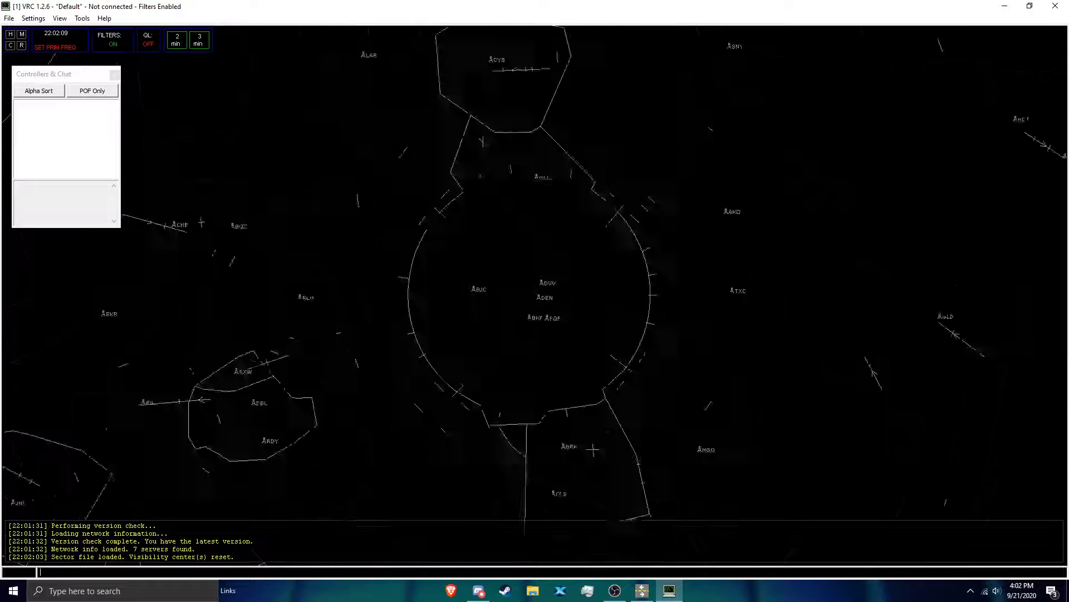
click(42, 20)
click(49, 71)
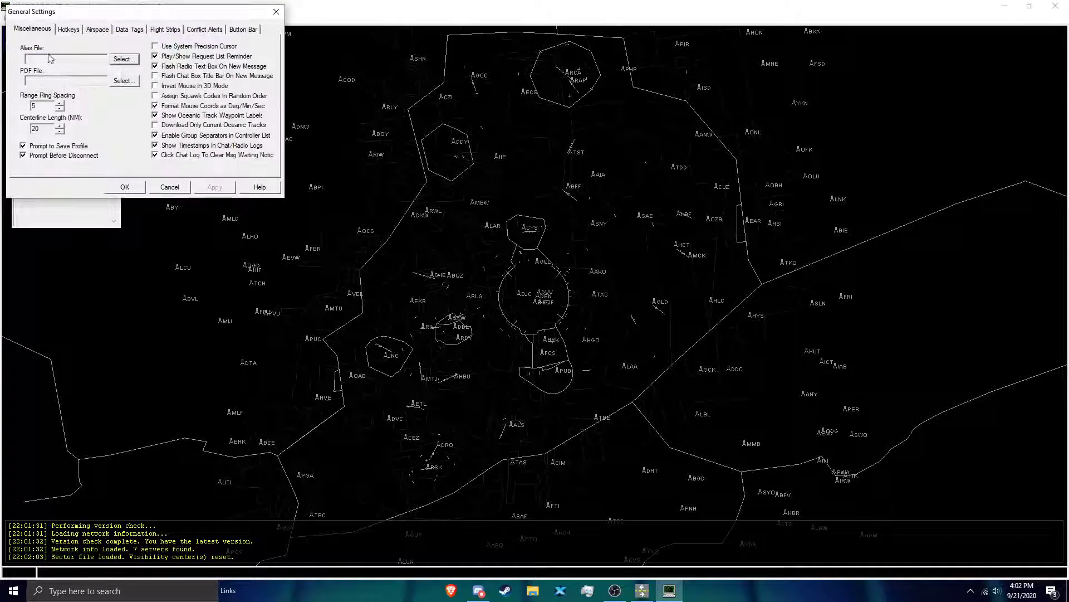
click(124, 59)
click(149, 104)
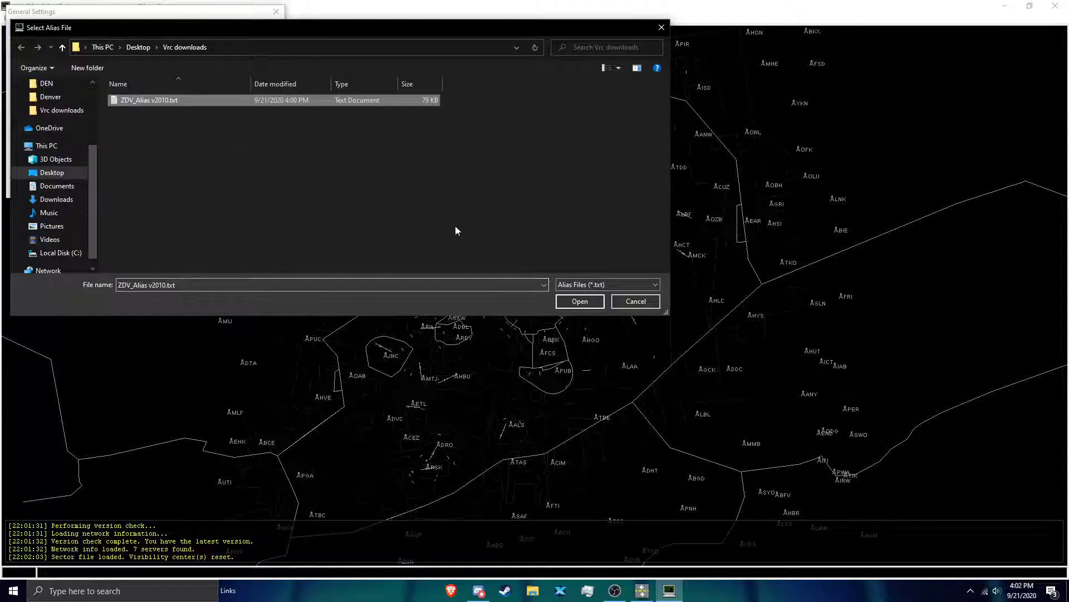
click(579, 301)
Step: Set the POF file to ZDV_POF_5.8.pof from the Vrc downloads folder
click(113, 82)
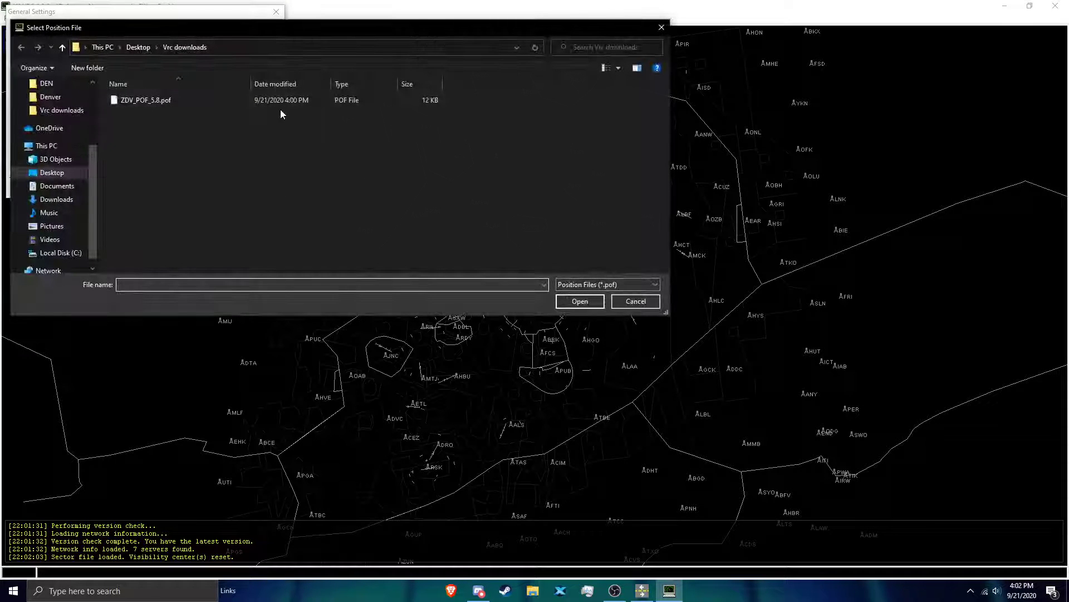
click(279, 101)
click(567, 301)
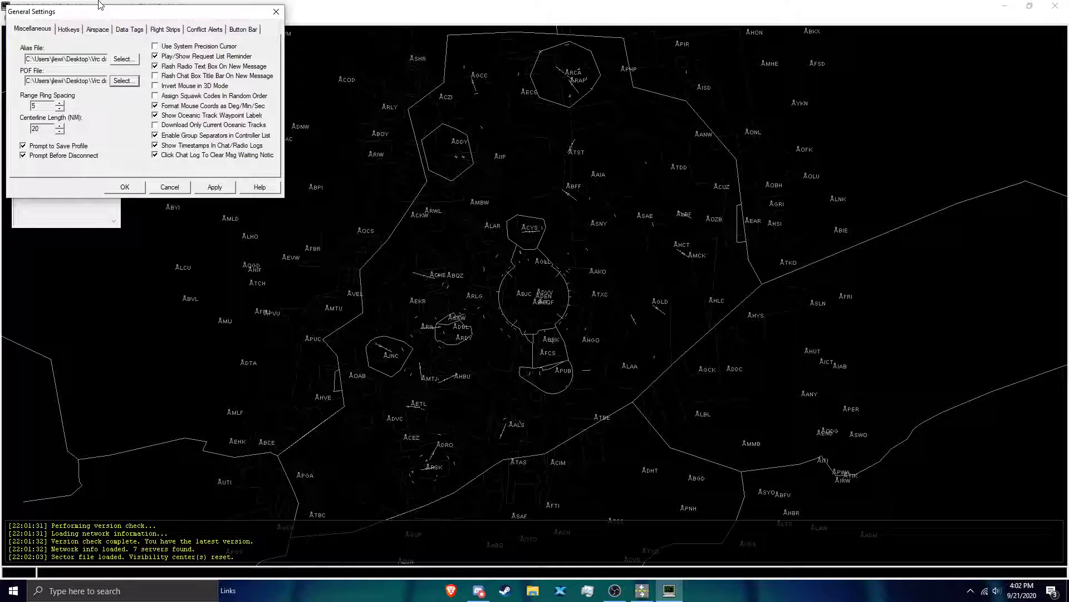
Step: Review the hotkeys, set the airspace target visibility range to 20 NM, and enter the airport code in the arrival and departure fields
click(69, 29)
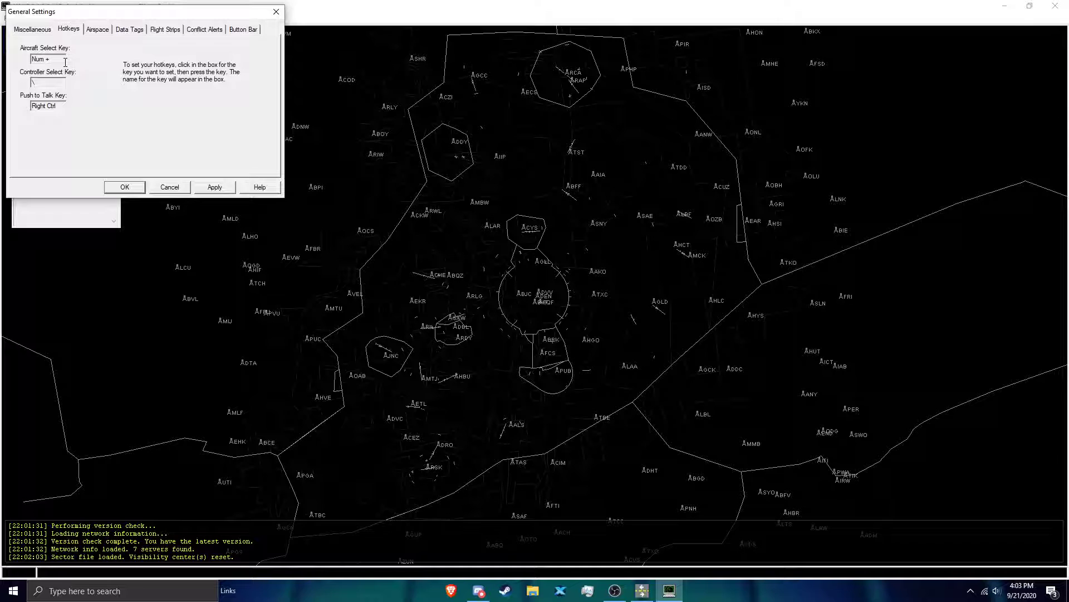
click(95, 33)
drag(44, 57, 46, 55)
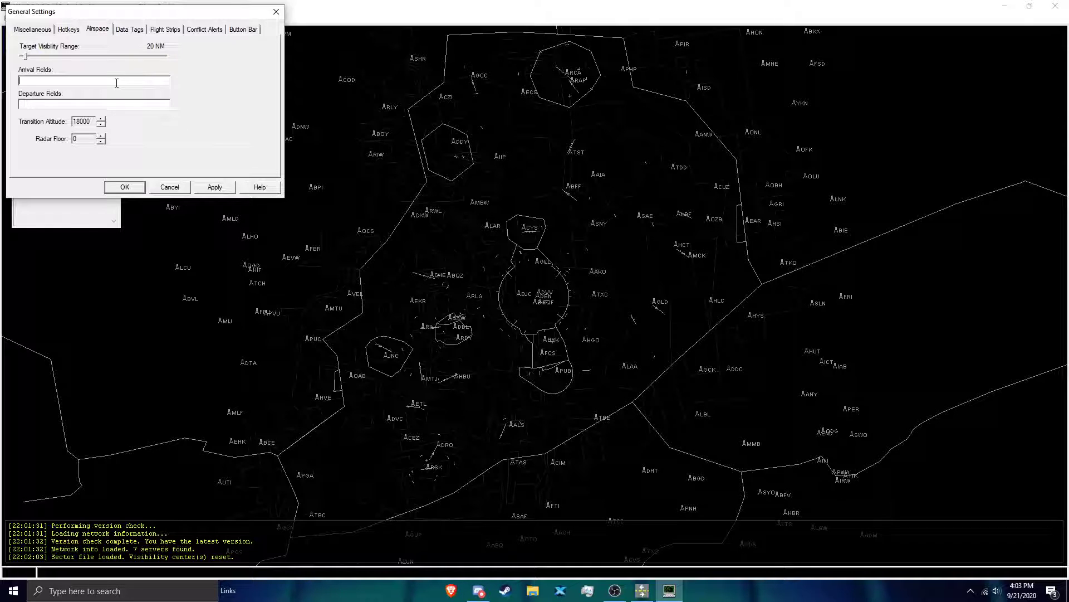
text(PAKAP)
Step: Turn on the flight strip options Auto-Add Departure Strips and Delete Strip When Pushed Manually
click(160, 31)
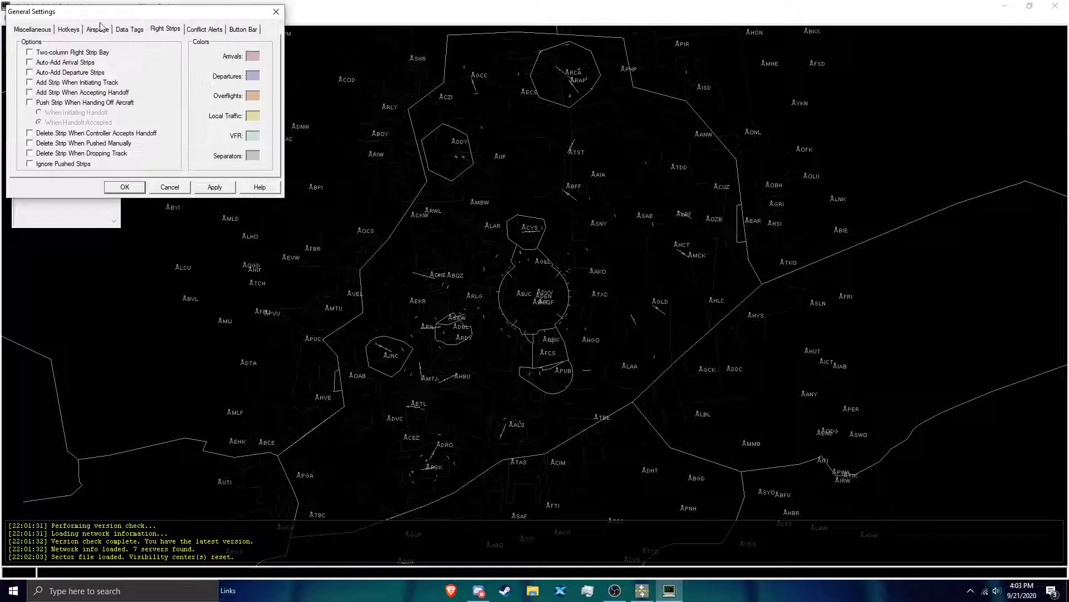
click(64, 74)
click(92, 146)
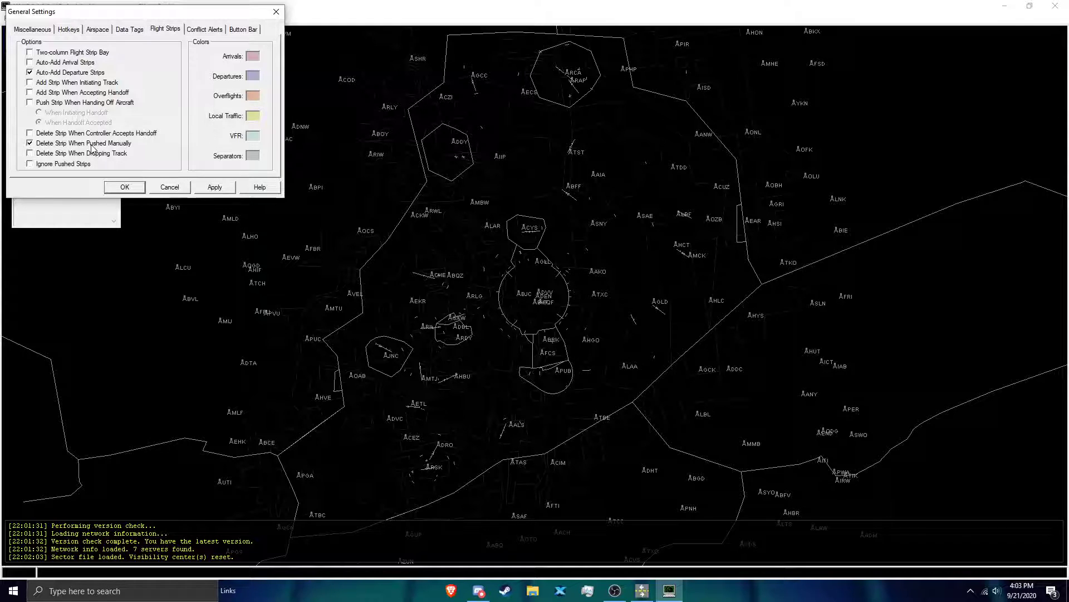
Step: Lower the conflict alert minimum lateral separation by two increments, and apply and close the general settings
click(211, 33)
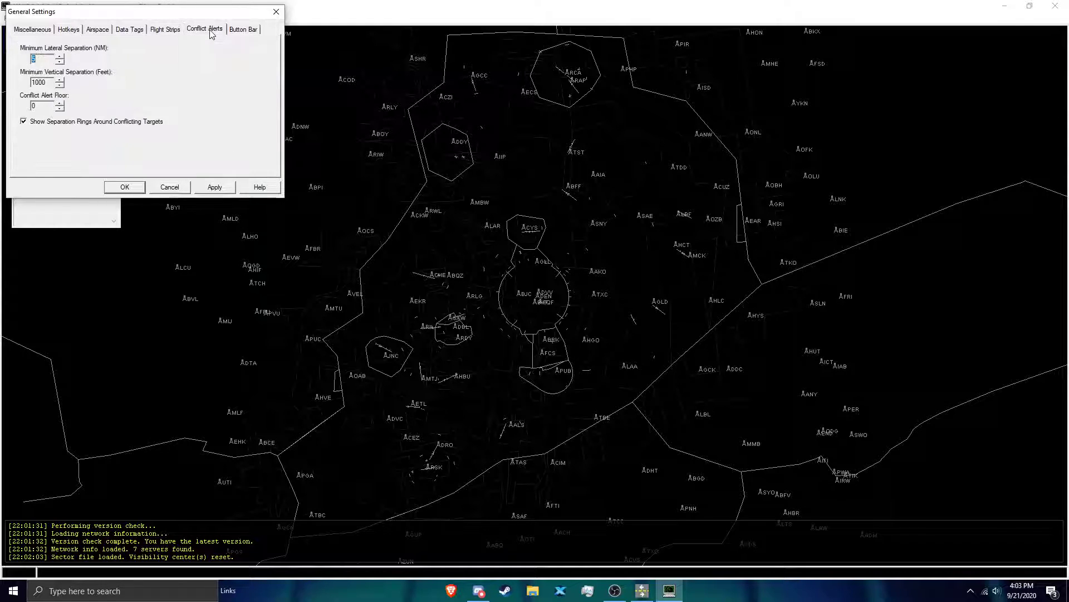
click(61, 62)
click(60, 62)
click(219, 188)
click(125, 188)
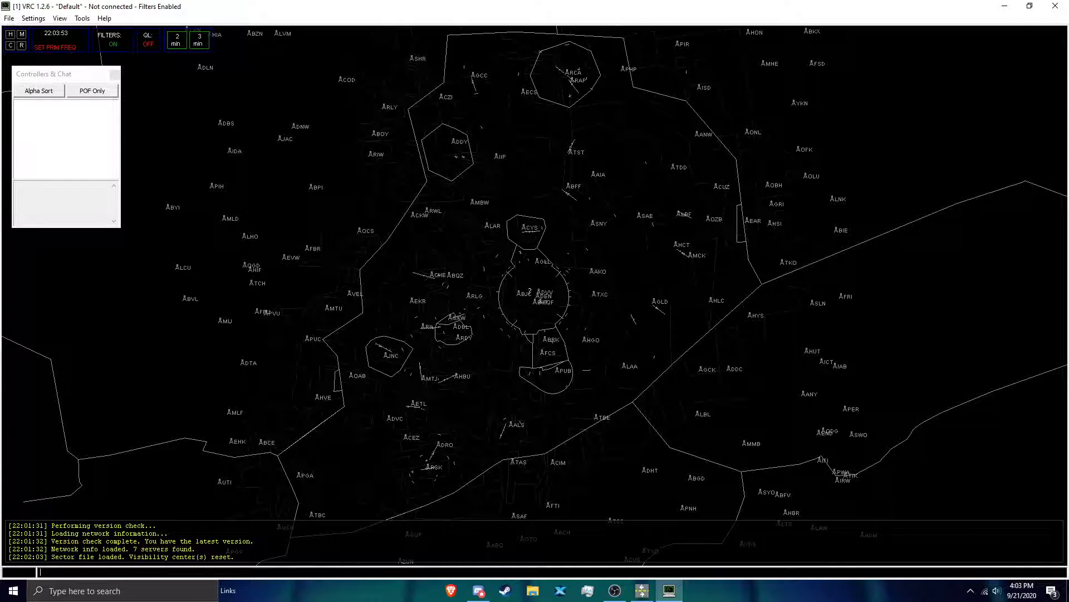
Step: Examine the runway and taxiway layout of the airport south of BKF up close on the radar display
scroll(533, 295, up, 4)
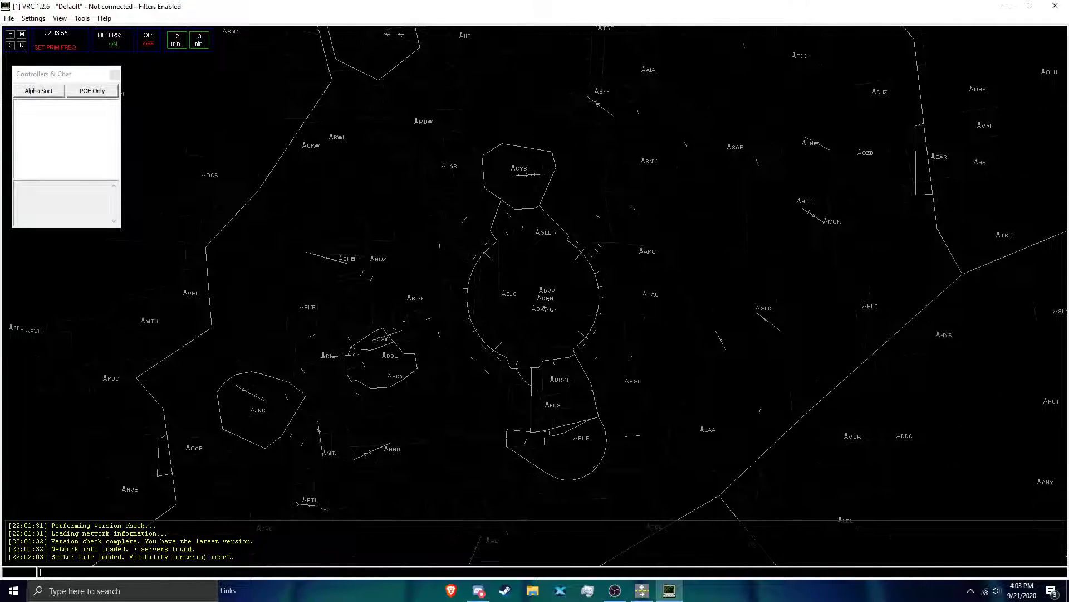
scroll(542, 293, up, 2)
scroll(538, 296, up, 5)
mouse_move(601, 320)
mouse_down()
mouse_move(524, 315)
mouse_move(770, 343)
mouse_move(513, 320)
mouse_move(608, 310)
mouse_up()
scroll(583, 345, up, 2)
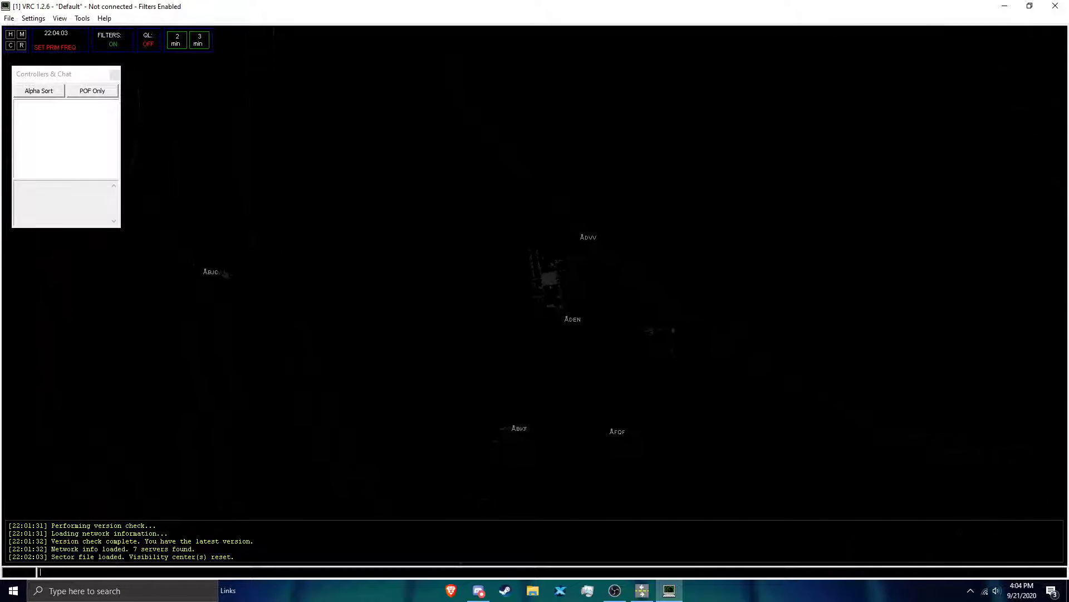
drag(480, 421, 558, 141)
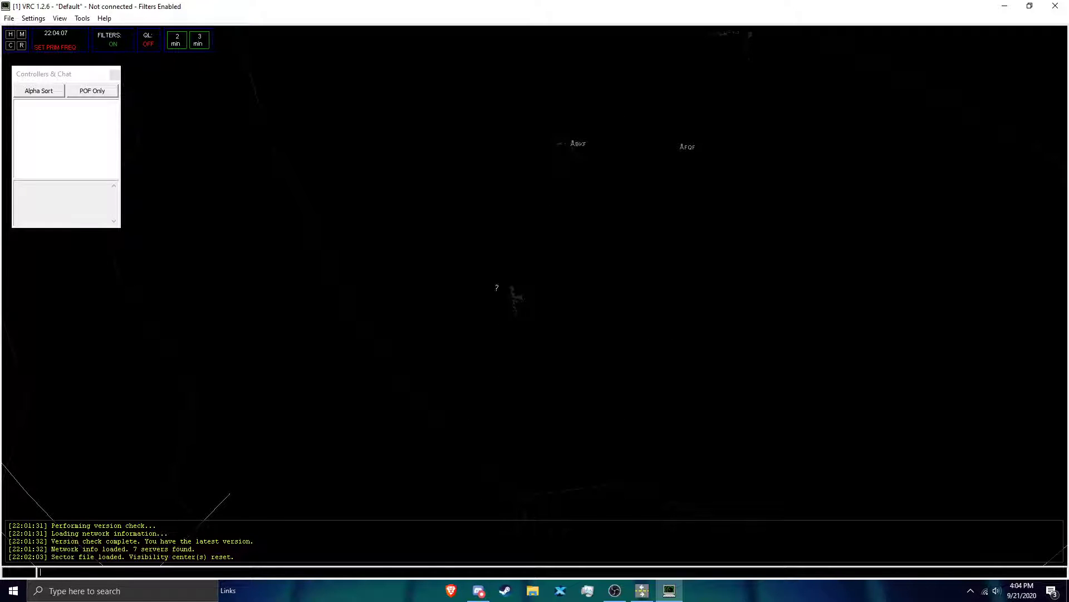
scroll(512, 301, up, 10)
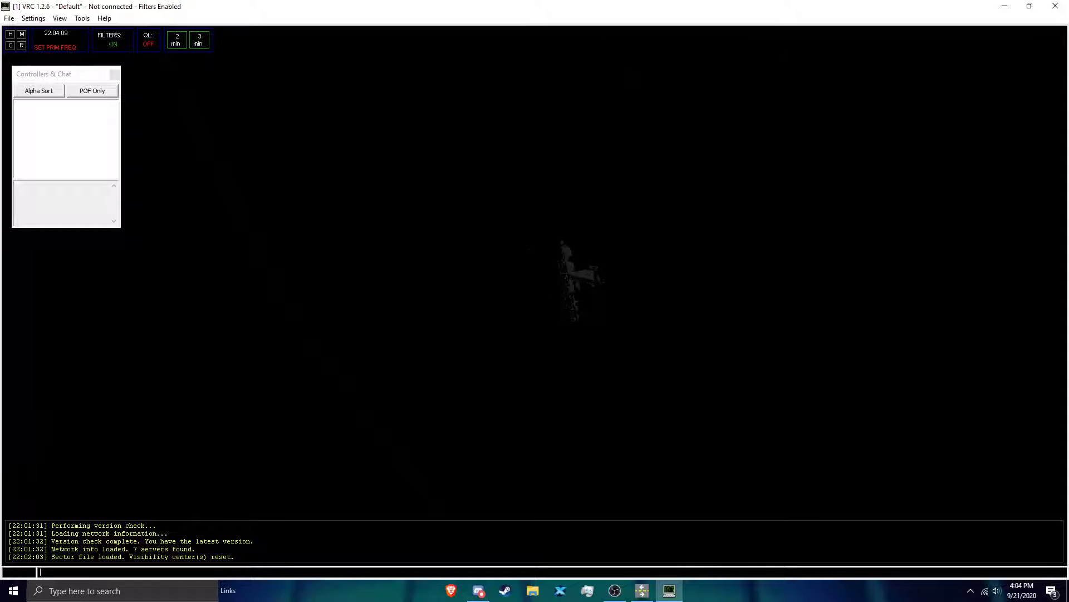
scroll(541, 328, up, 5)
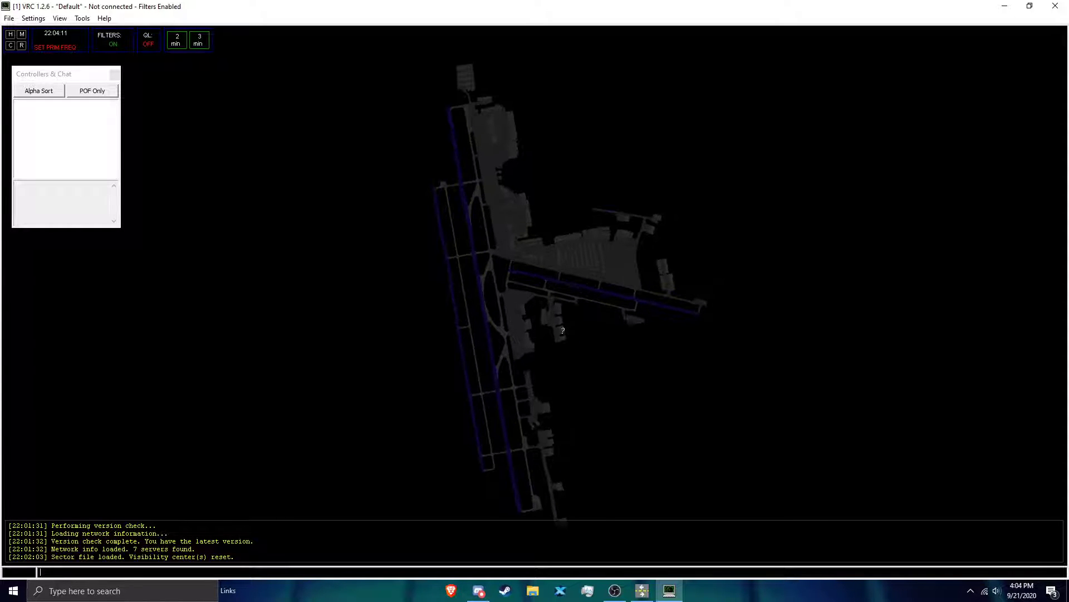
key(alt+Tab)
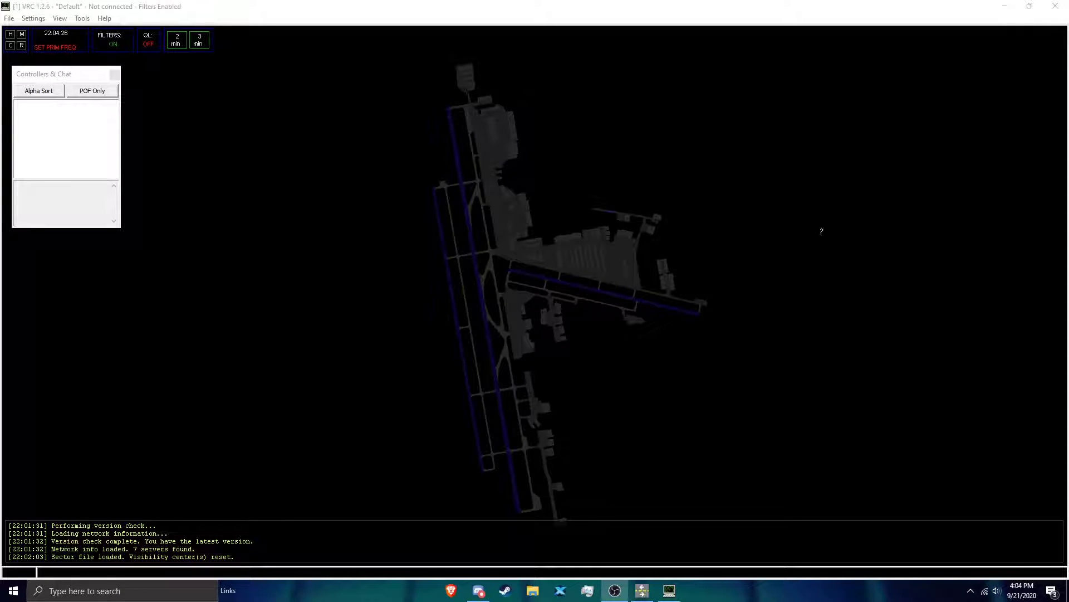
Step: Select a different radar mode for the display
click(24, 20)
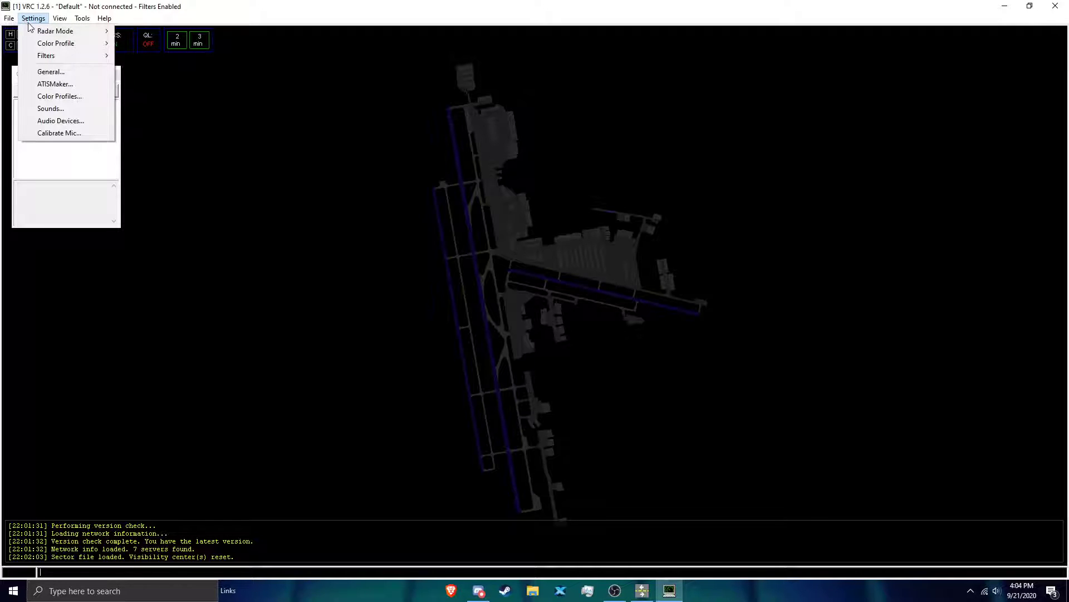
mouse_move(81, 29)
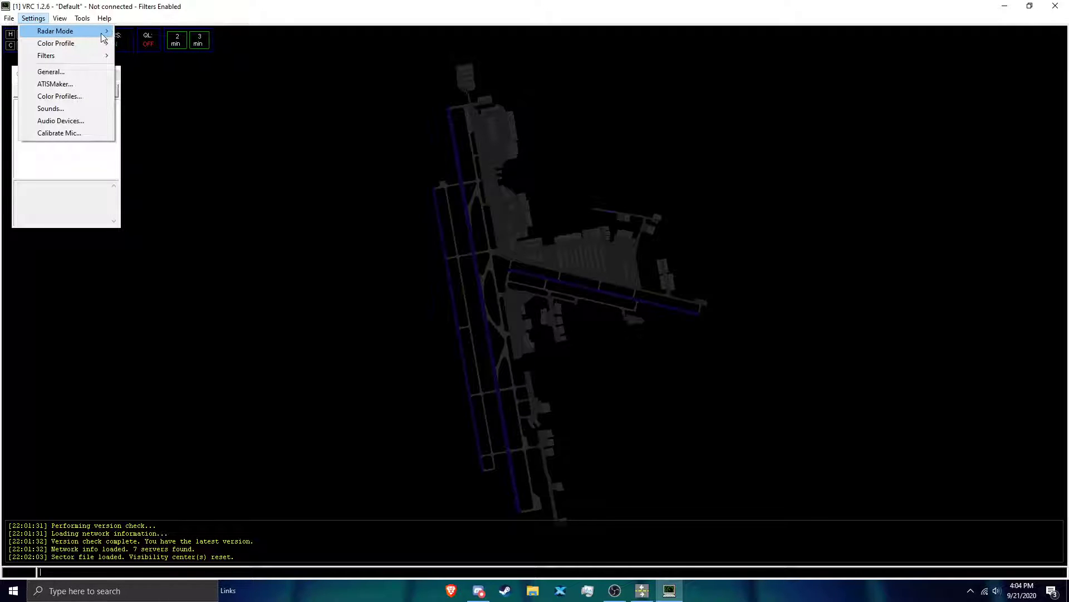
click(151, 46)
click(33, 19)
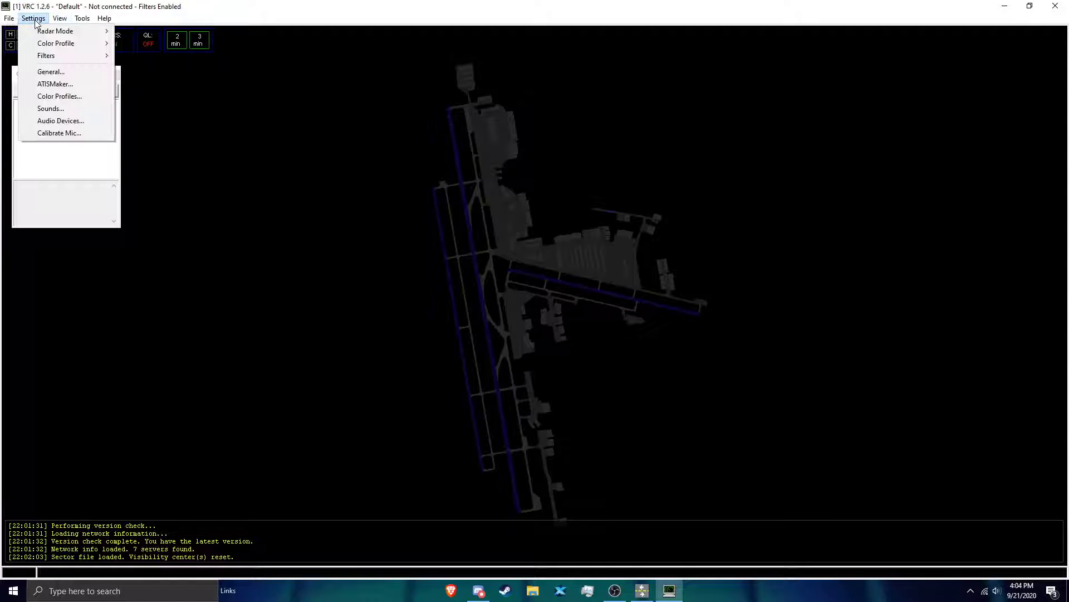
mouse_move(51, 45)
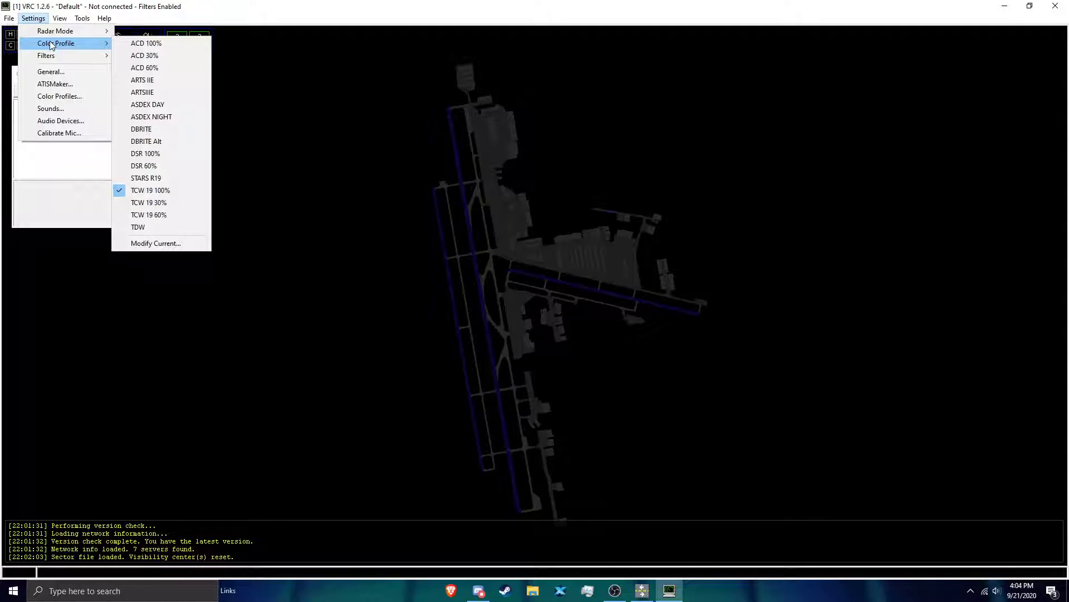
click(33, 18)
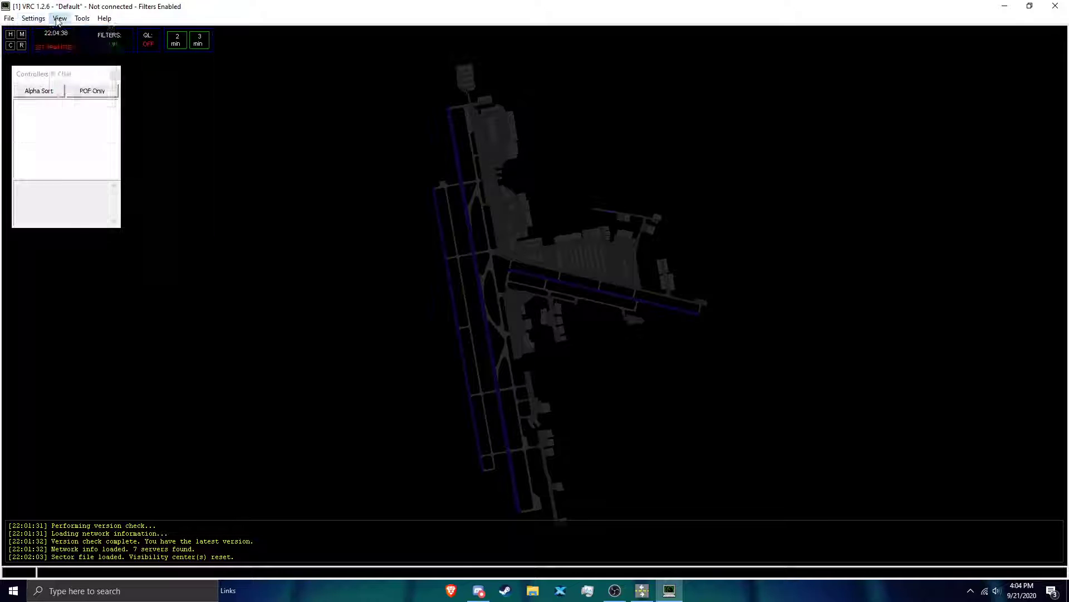
Step: Show the Static Text labels on the airport diagram
click(60, 18)
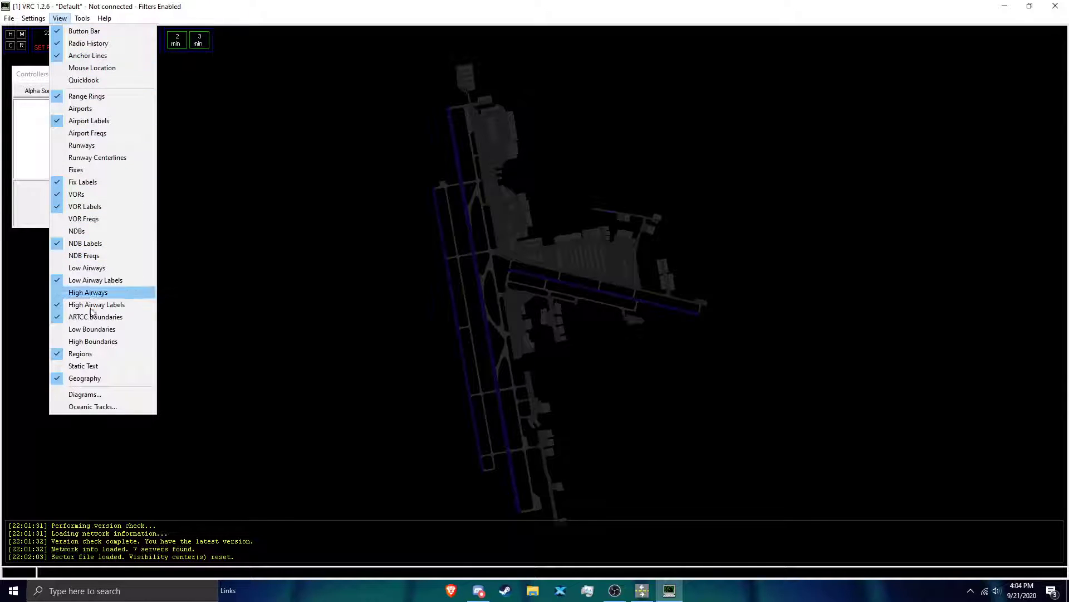
click(96, 365)
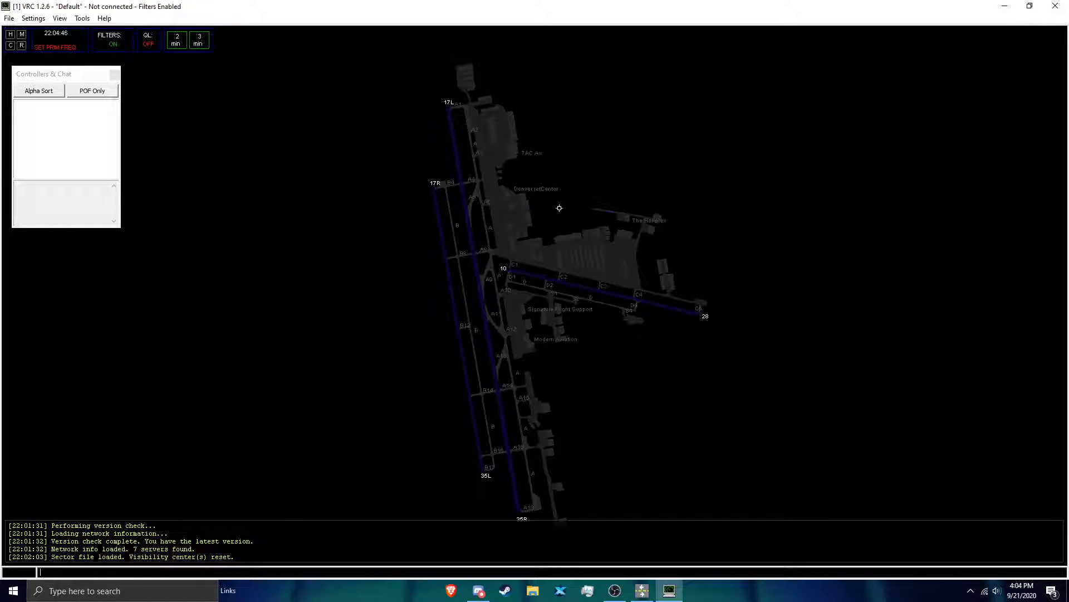
Step: Open the Flight Strip Bay and the aircraft list, and move the Arrivals & Departures window down
click(82, 18)
click(86, 28)
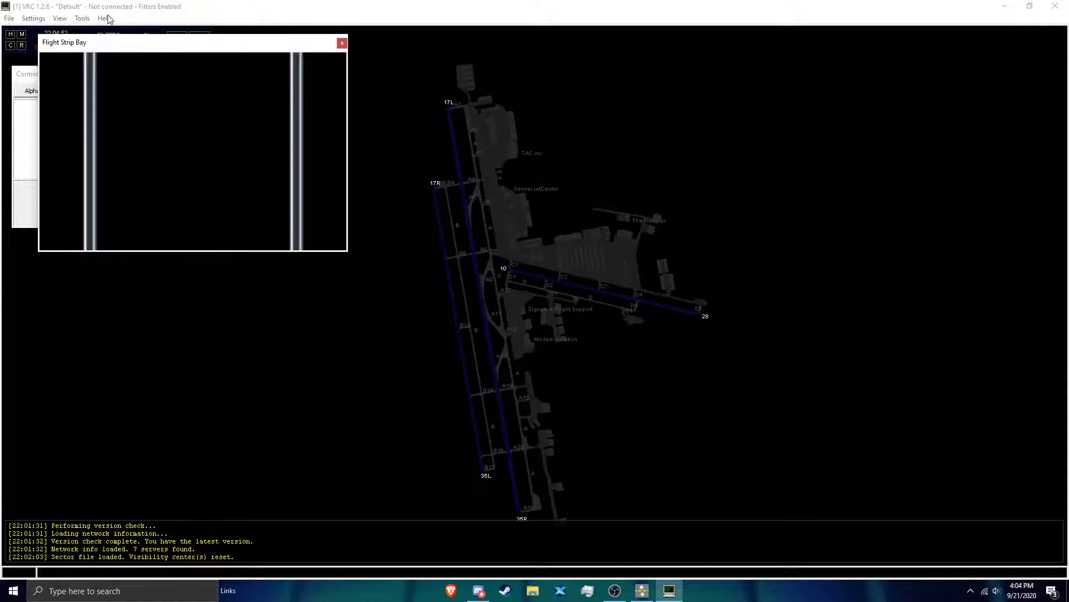
click(83, 19)
click(90, 54)
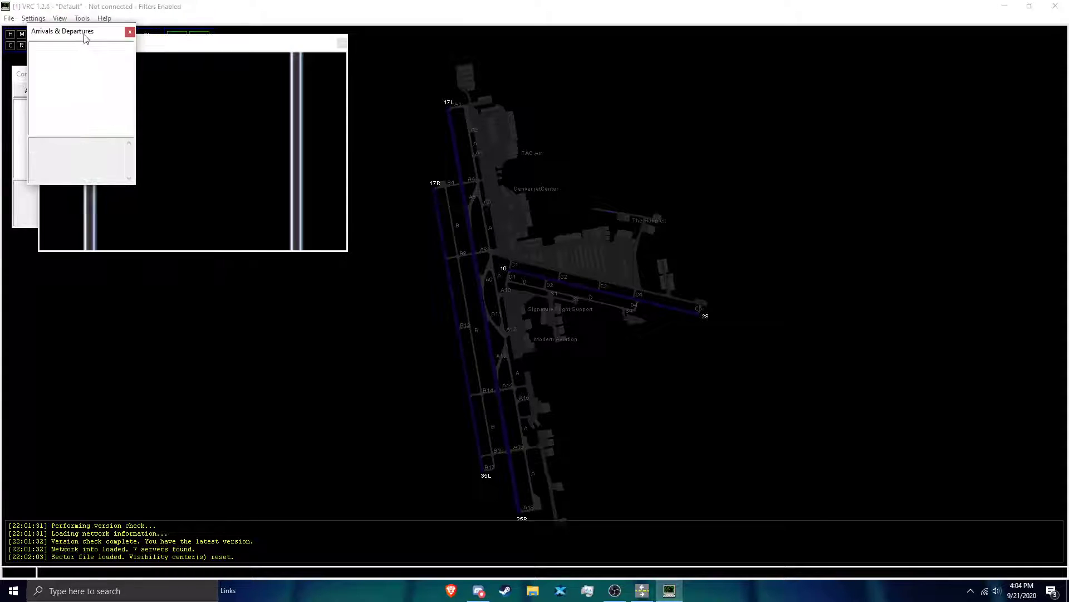
drag(85, 33, 94, 124)
Step: Open the Comms Panel, Weather Panel and Incoming Chat Log, moving the first two windows clear of the menu bar
click(82, 18)
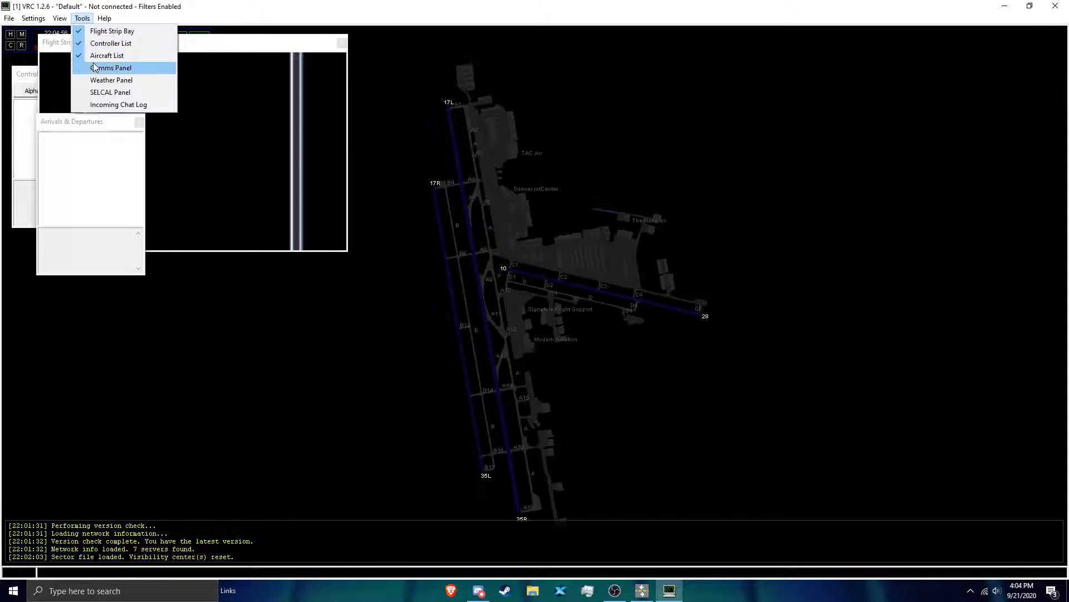
click(95, 67)
drag(71, 9, 70, 106)
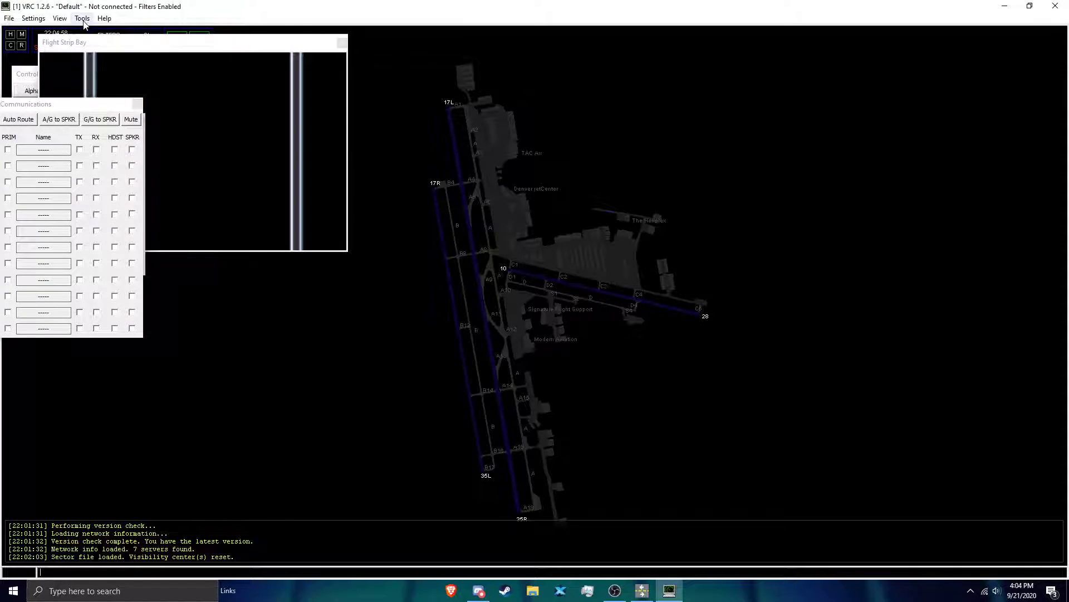
click(82, 19)
click(92, 80)
drag(73, 21, 58, 101)
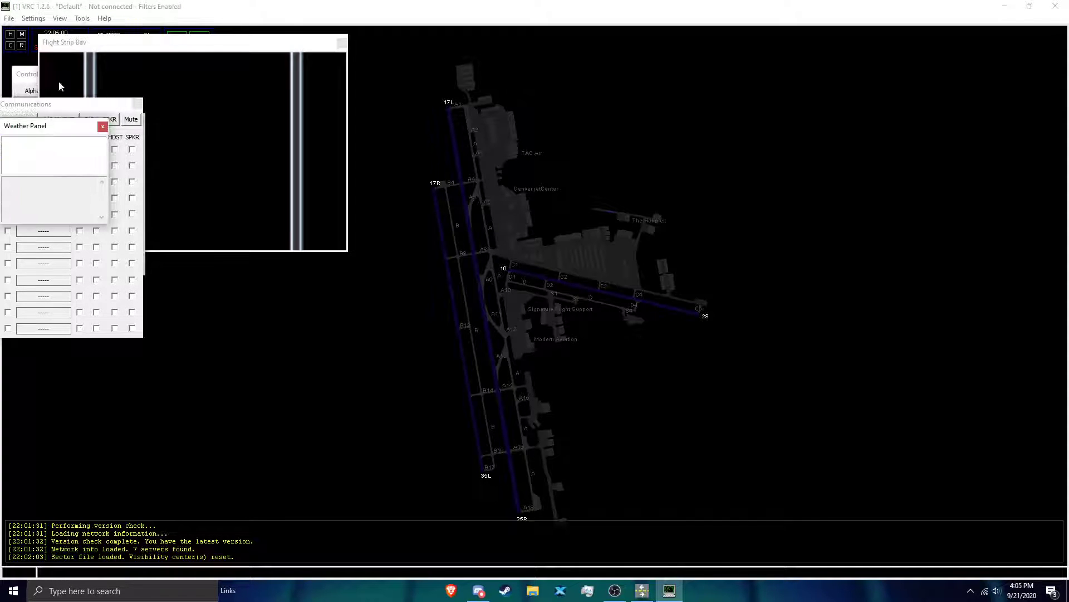
click(80, 20)
click(93, 105)
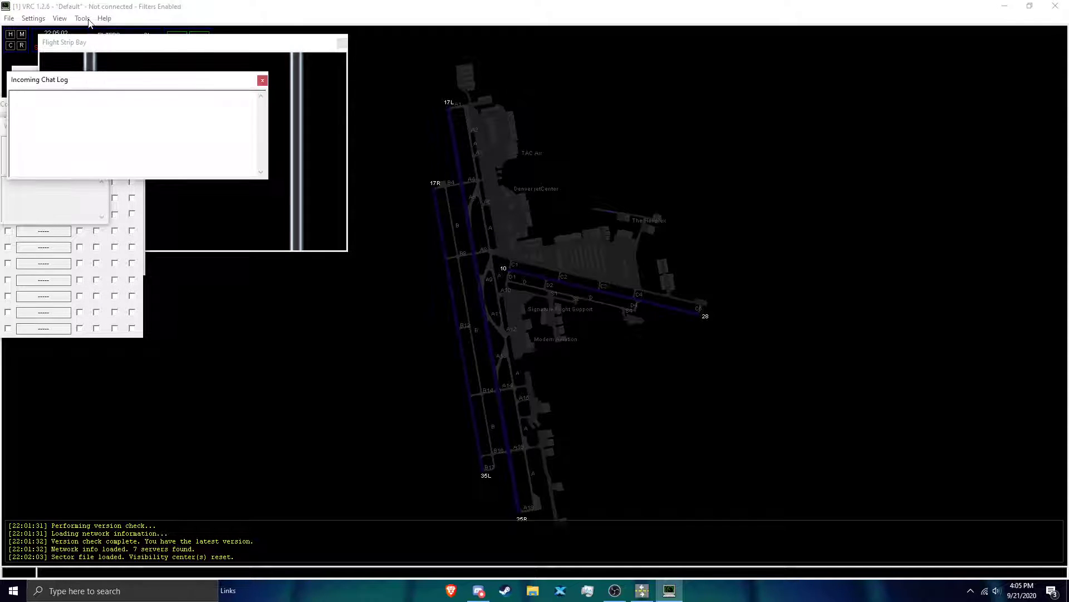
click(88, 20)
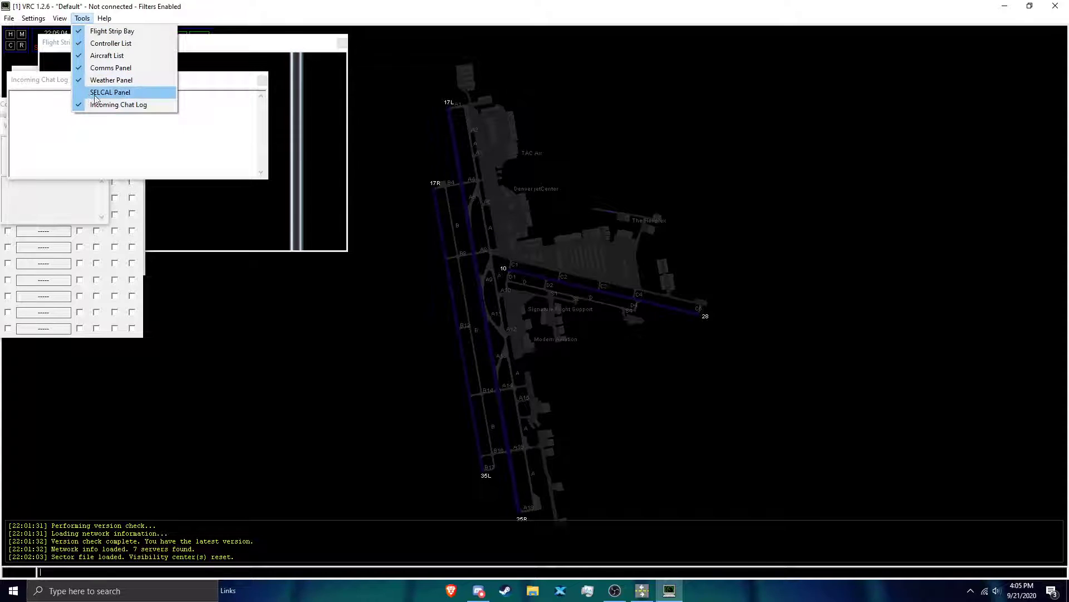
Step: Spread out the tool windows, with the Flight Strip Bay at the display's lower right and Communications and Weather at its lower left
drag(204, 86, 208, 248)
drag(196, 45, 894, 346)
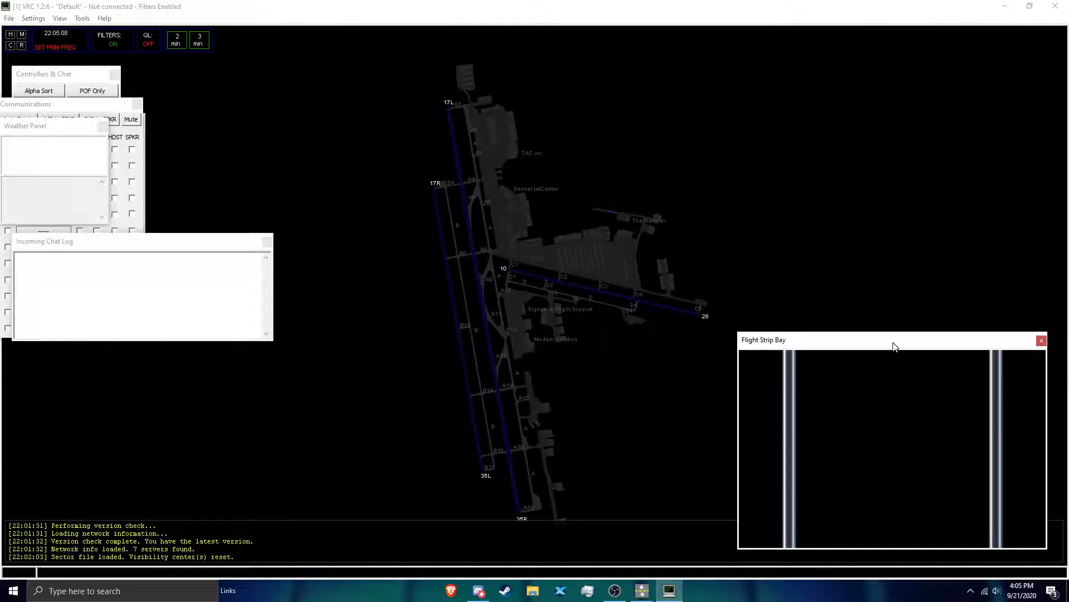
drag(51, 129, 253, 418)
drag(65, 105, 86, 288)
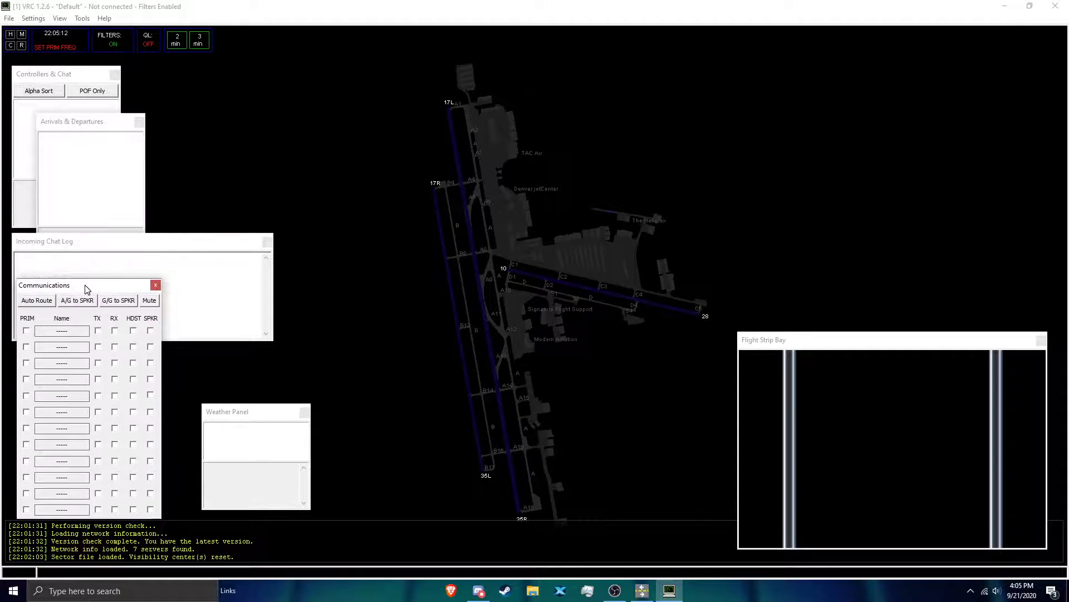
Step: Place the Arrivals & Departures and Controllers & Chat lists side by side above the Flight Strip Bay and lengthen both
drag(102, 126, 819, 51)
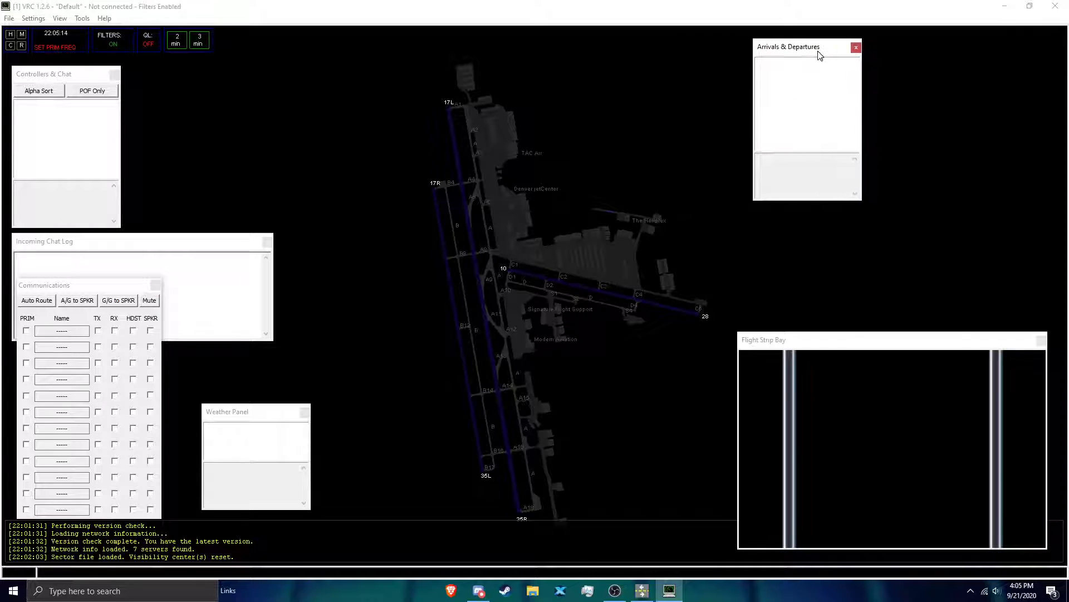
drag(821, 204, 835, 327)
drag(73, 80, 1001, 54)
drag(1013, 205, 1001, 326)
click(820, 49)
drag(820, 49, 886, 49)
Step: Move the Incoming Chat Log to the display's upper left and the Weather Panel beside the Communications window
click(158, 241)
drag(156, 243, 152, 81)
drag(256, 415, 222, 422)
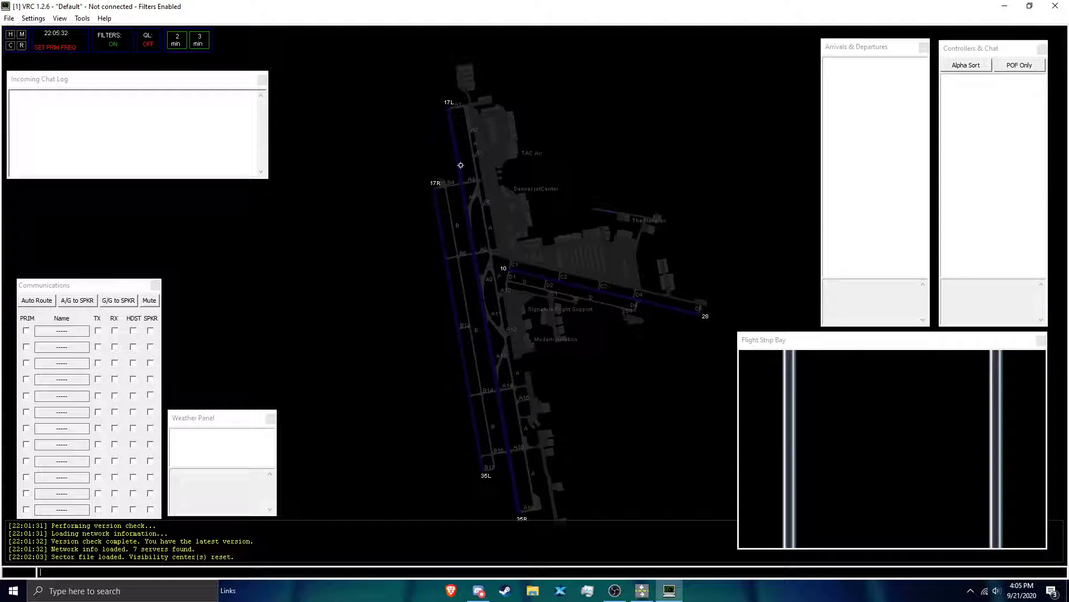
Step: Save a first Communications entry named APA_GND with frequency 121.800, keeping the window at the display's lower left
click(56, 332)
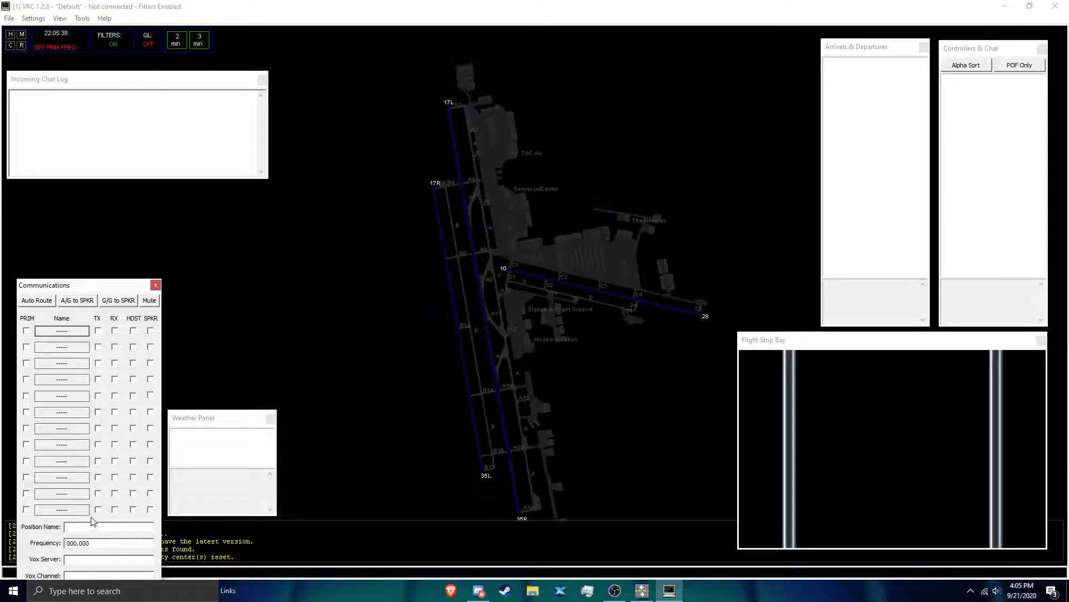
text(APA_GND)
click(90, 544)
double_click(96, 544)
text(121.800)
drag(101, 287, 127, 231)
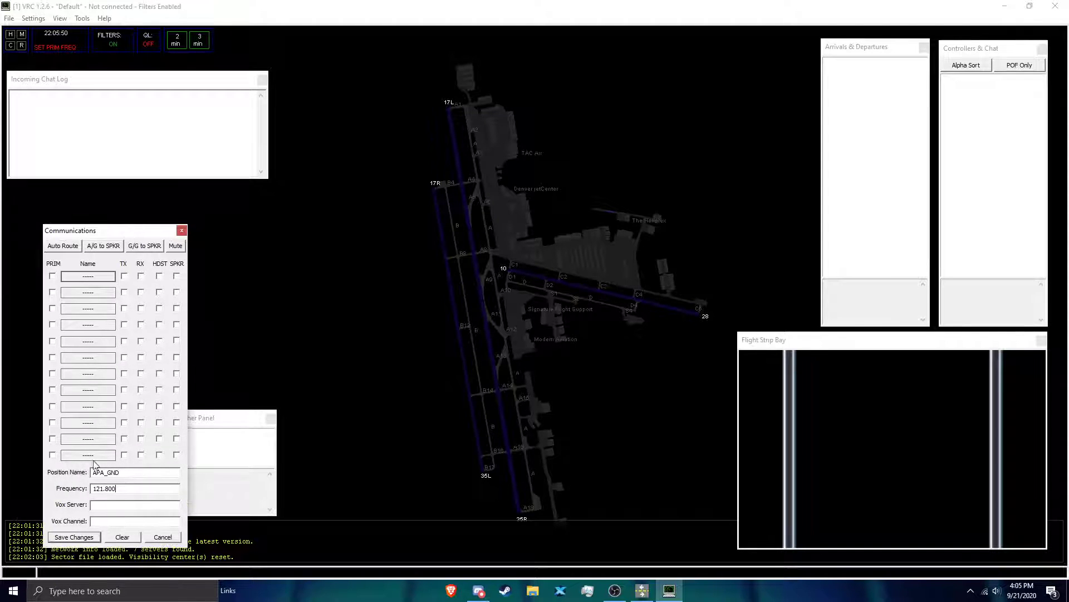
click(80, 538)
drag(149, 231, 122, 286)
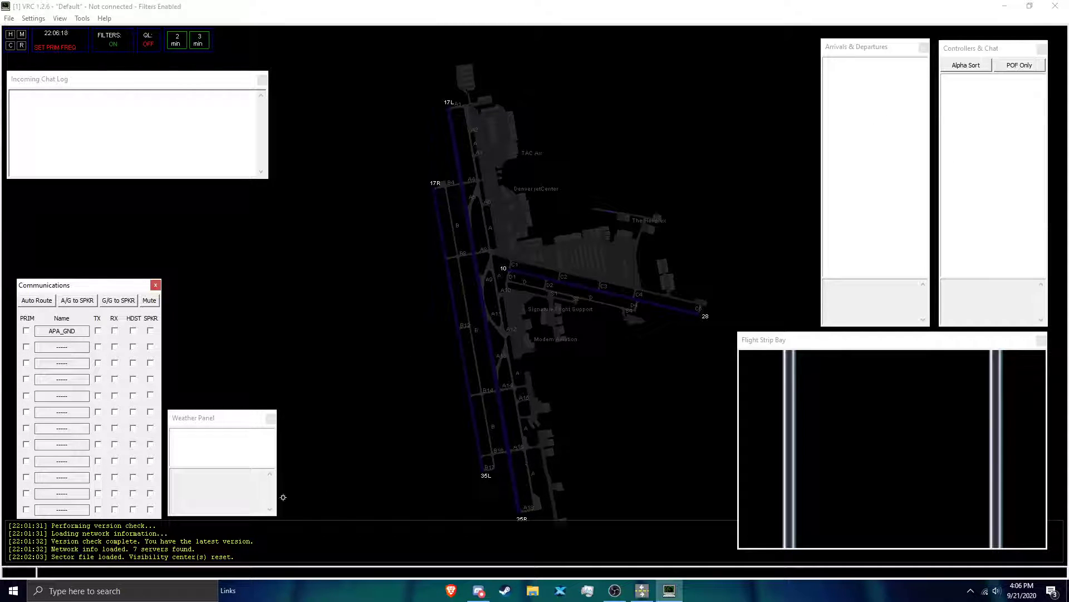
click(452, 303)
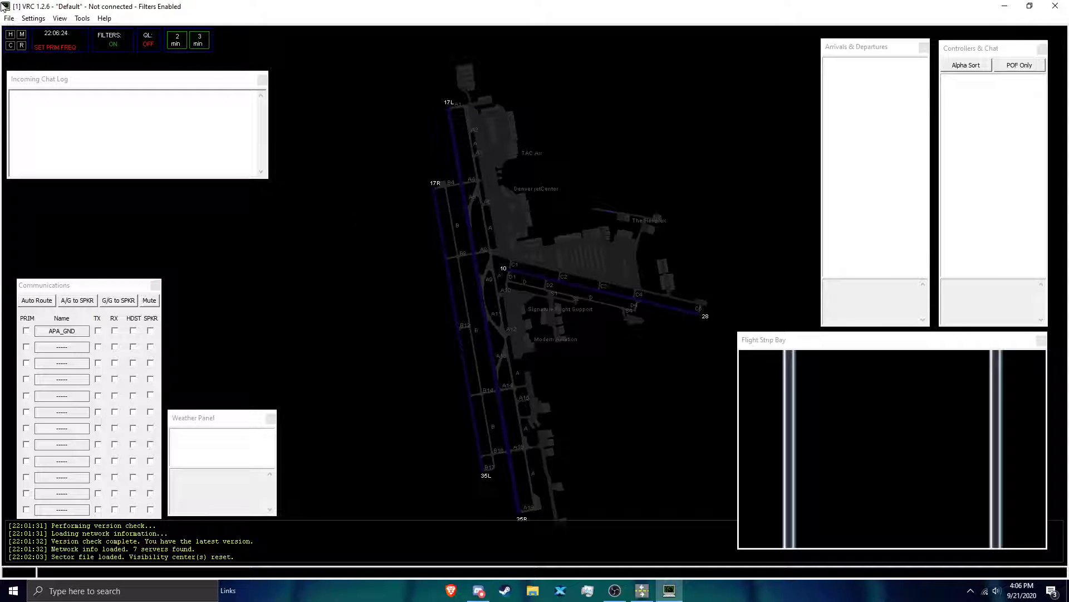
Step: Start a VATSIM connection and enter the callsign ZDV_JL_OBS and the controller's real name
click(9, 18)
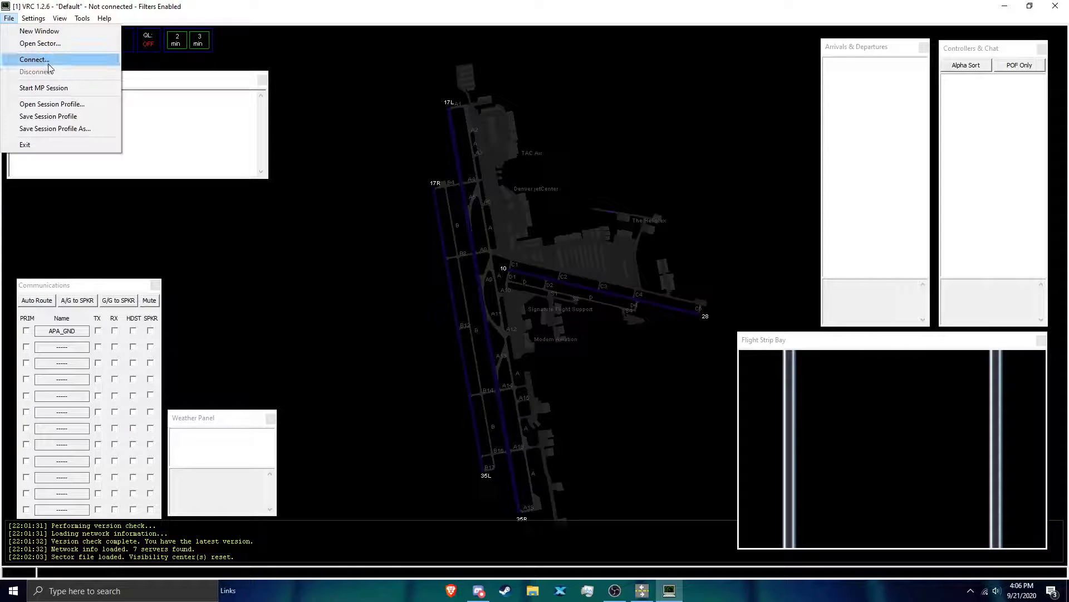
click(22, 59)
click(478, 255)
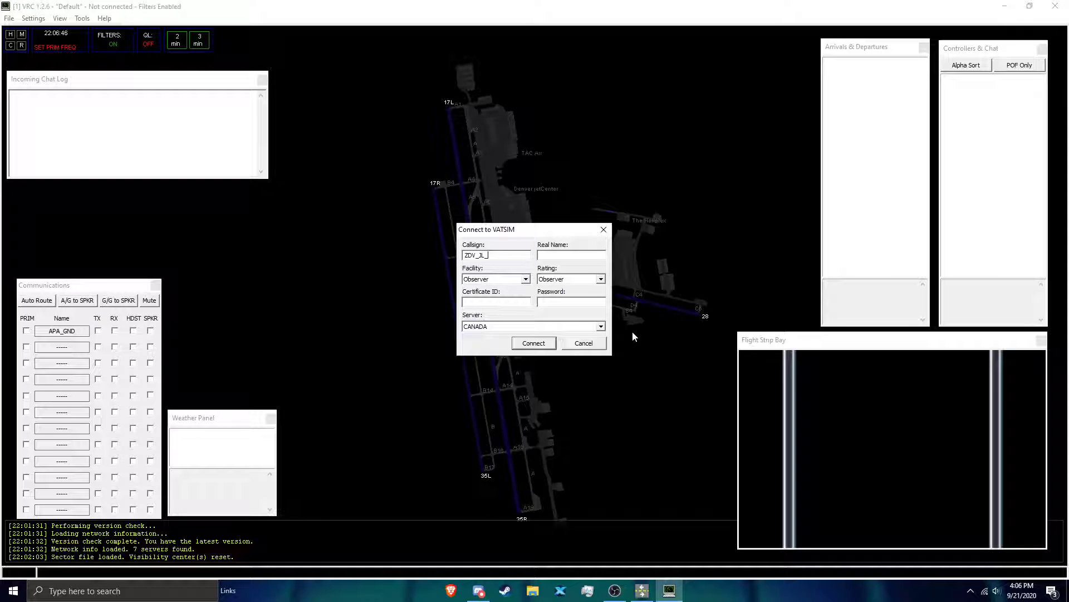
text(OBS)
click(561, 255)
Step: Set both the facility and the rating to Observer for the VATSIM connection
click(506, 280)
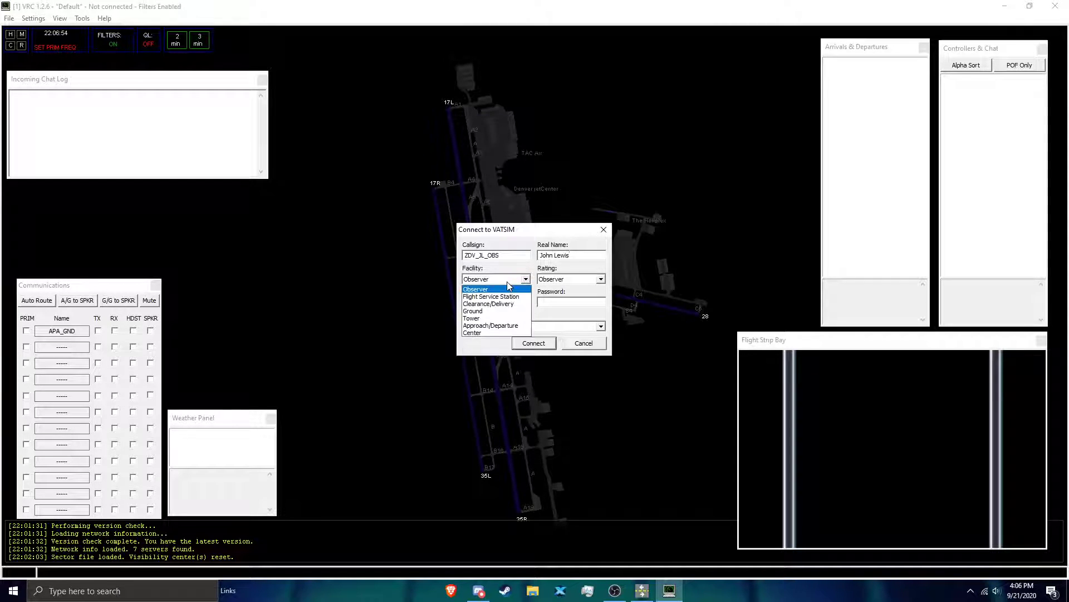
click(507, 289)
click(553, 279)
click(554, 289)
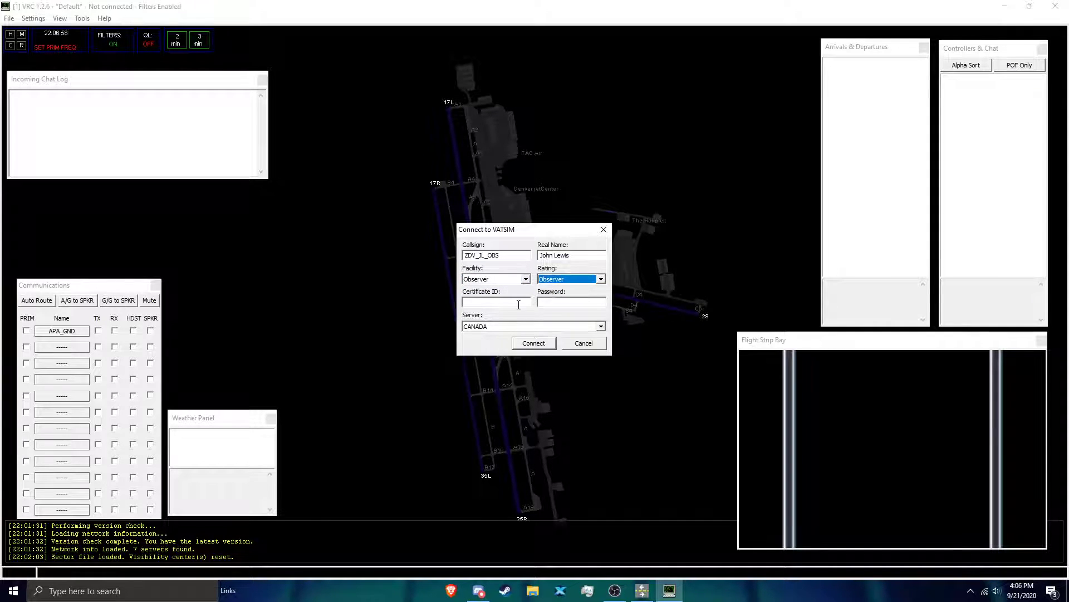
Step: Enter the VATSIM certificate ID and the account password in the connection details
click(505, 301)
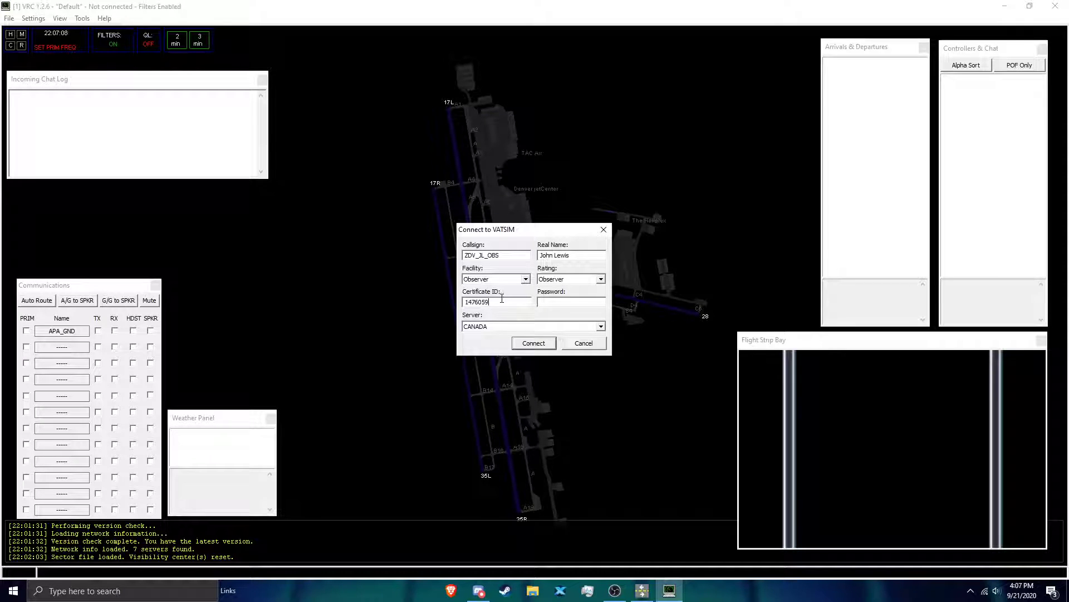
click(572, 302)
Step: Choose the USA-WEST server and connect to VATSIM
click(524, 329)
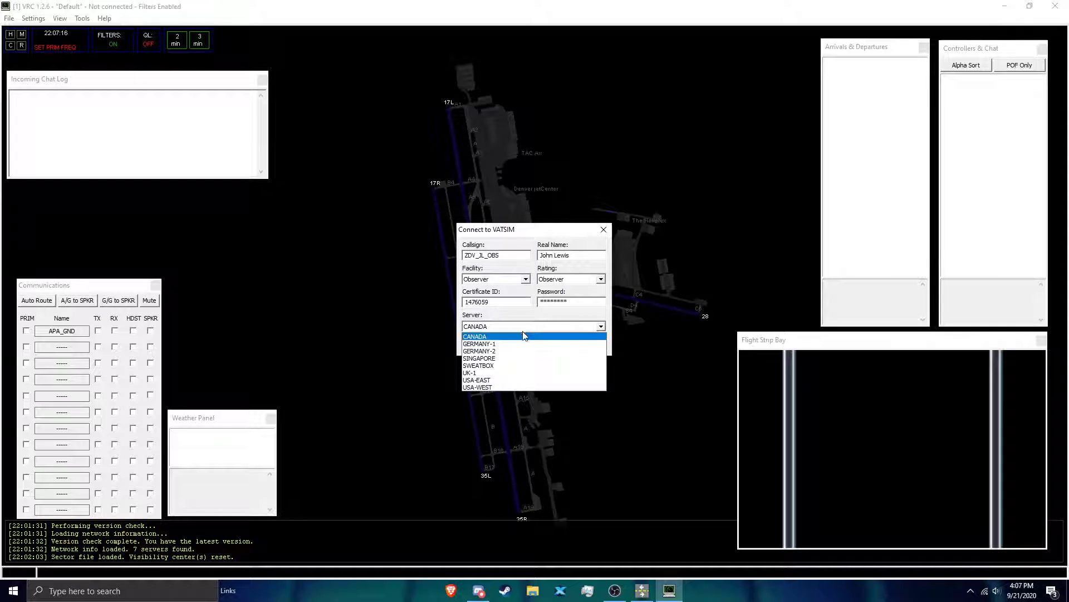
click(486, 388)
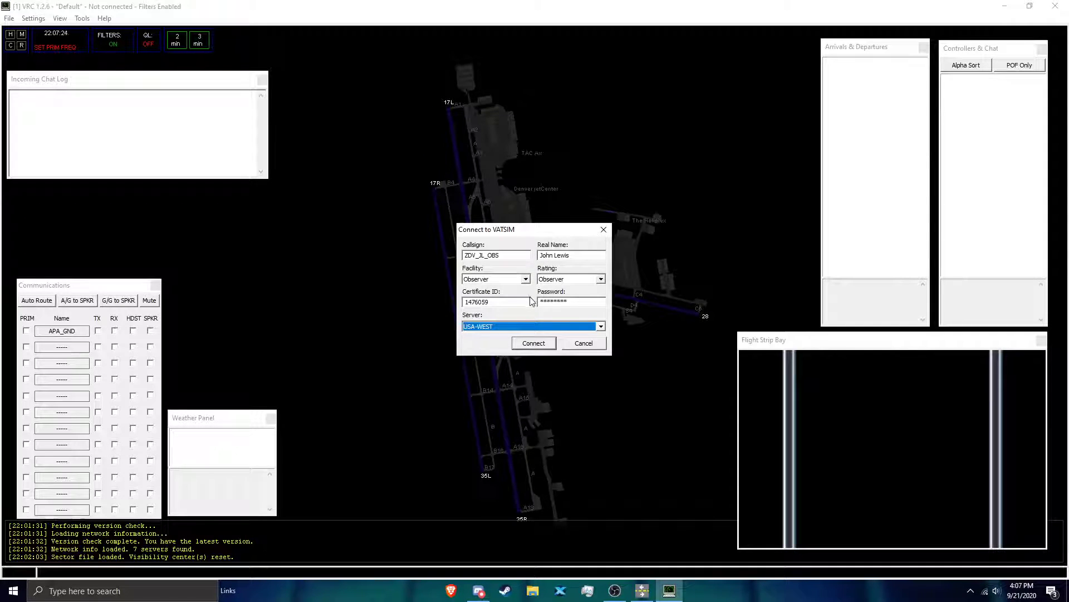
click(551, 343)
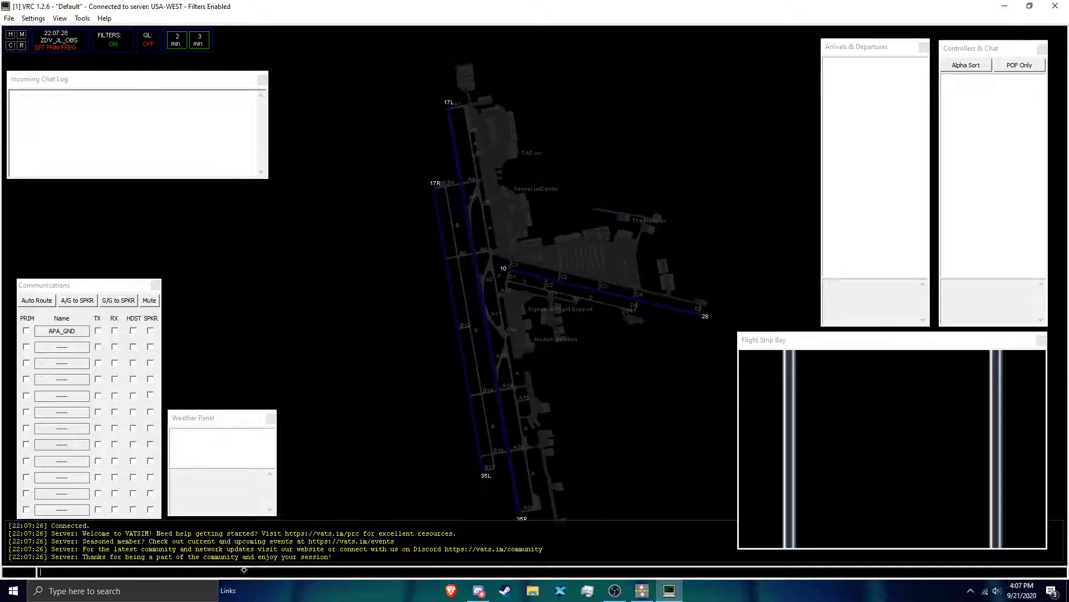
Step: Add the KAPA weather station with the command .QD kapa
drag(402, 397, 434, 368)
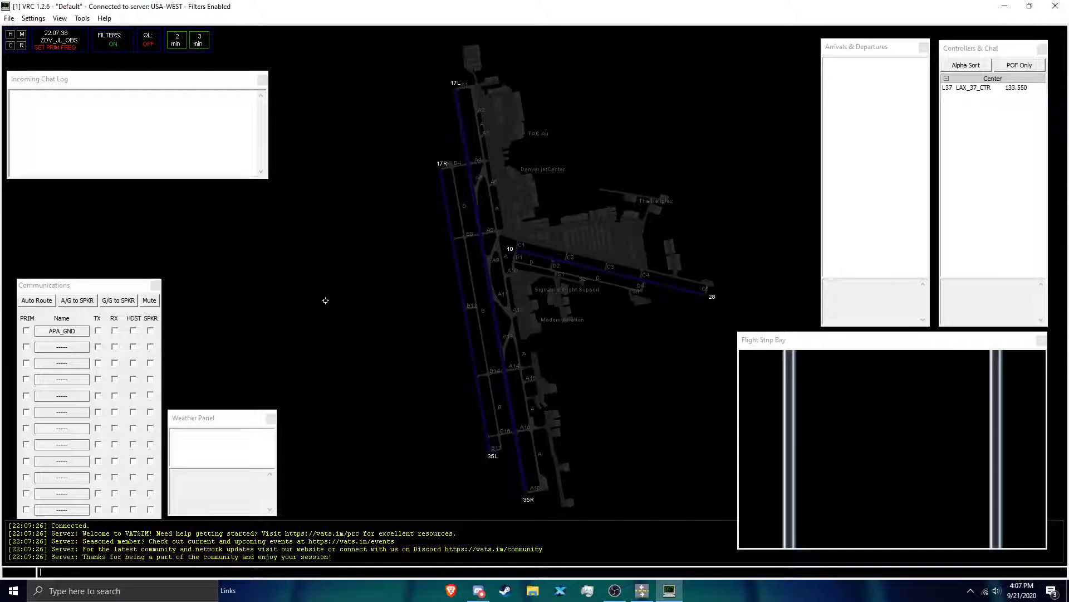
text(.QD kapa)
key(Return)
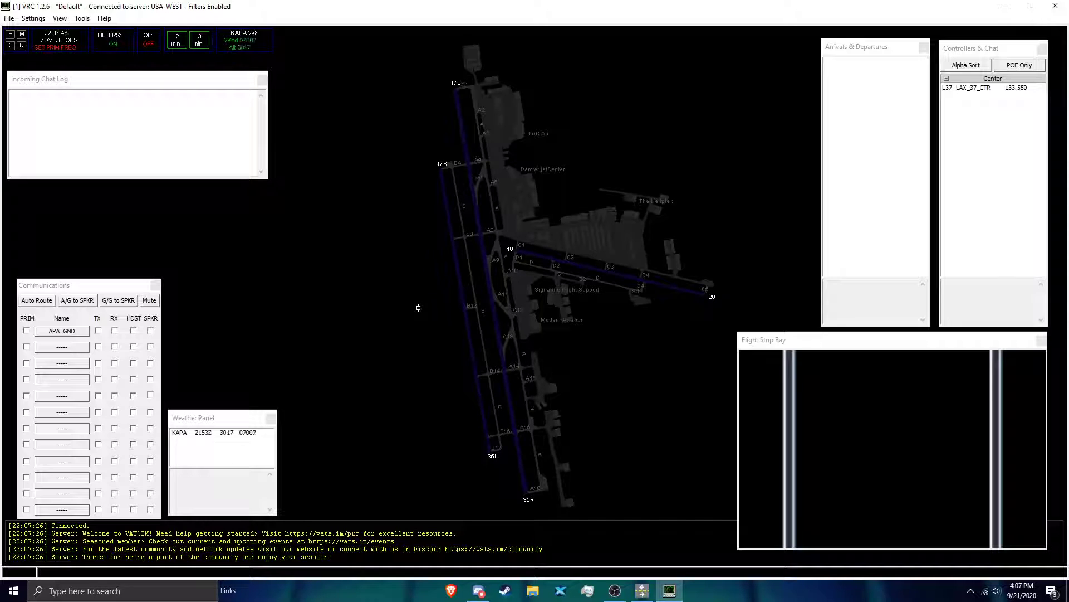
Step: Display the full KAPA METAR on the radar display to read it, and hide it again
click(249, 47)
click(243, 40)
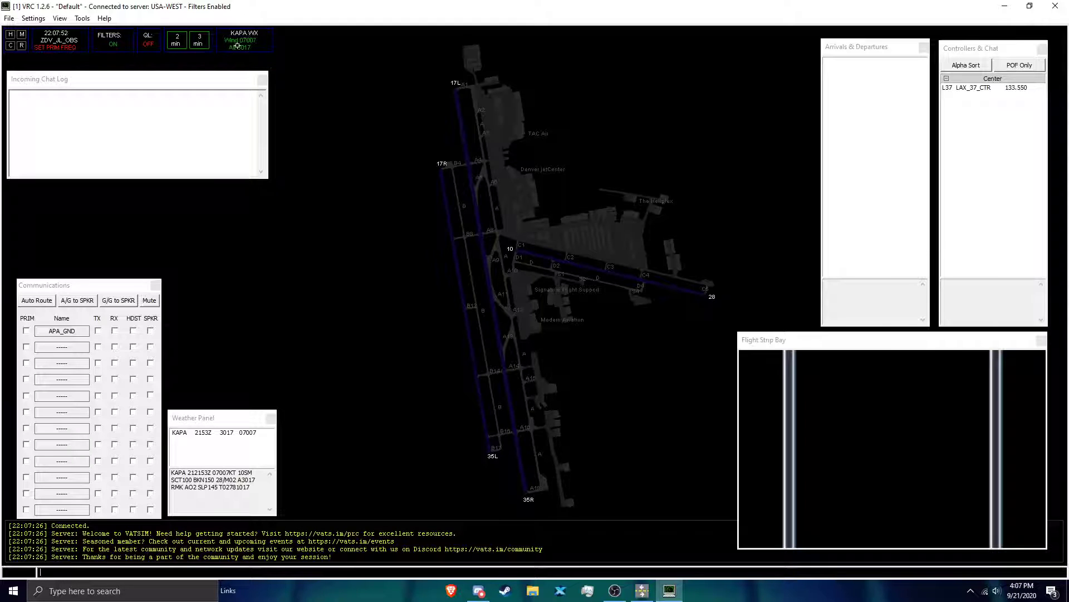
click(253, 48)
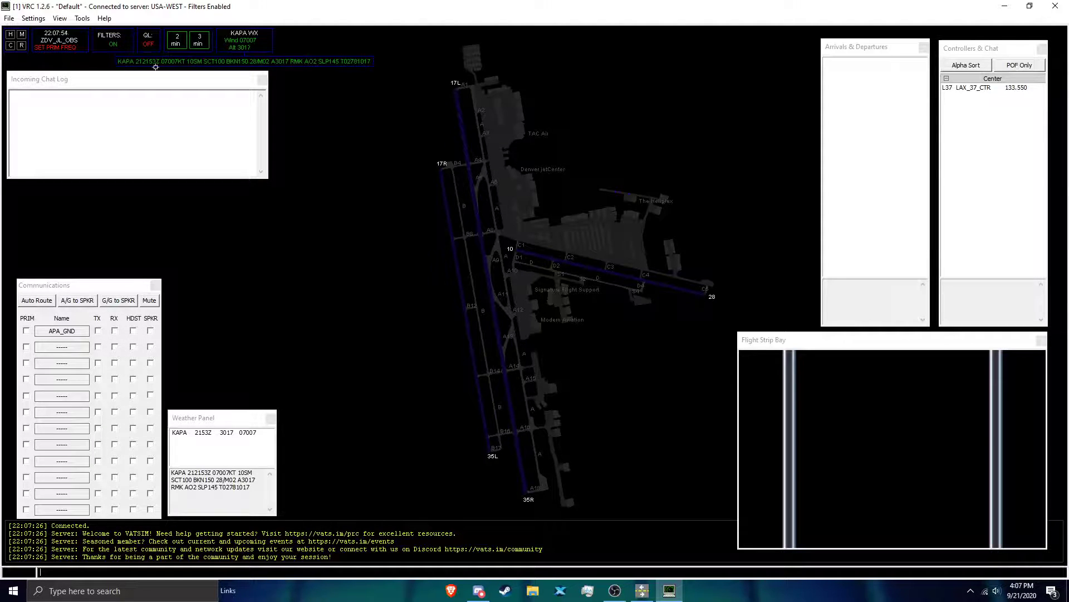
click(239, 39)
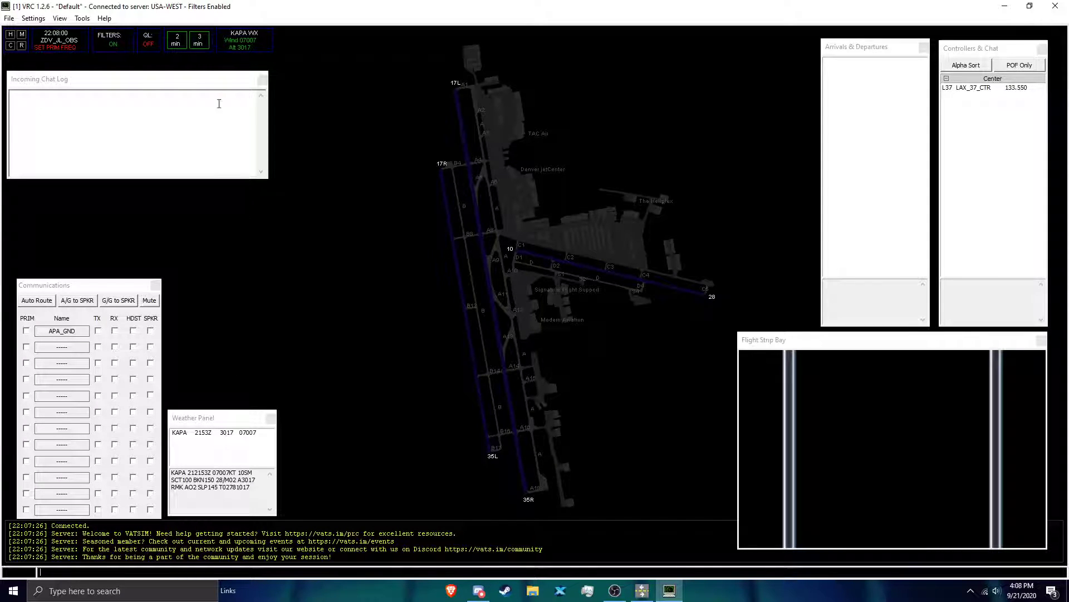
Step: Check the actions available for the KAPA station in the Weather Panel, and close the panel
click(211, 430)
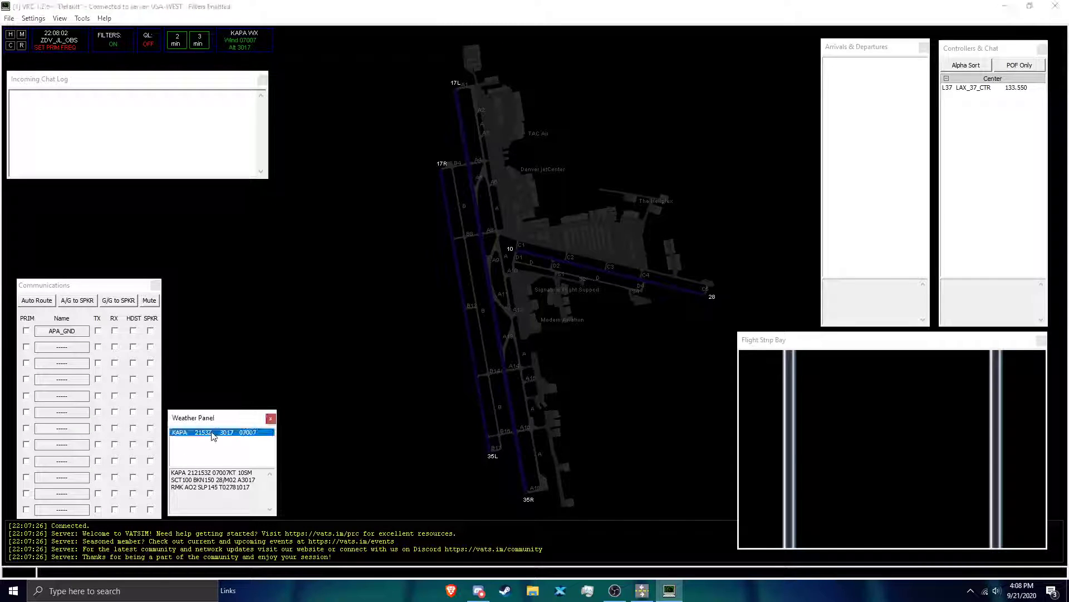
right_click(212, 430)
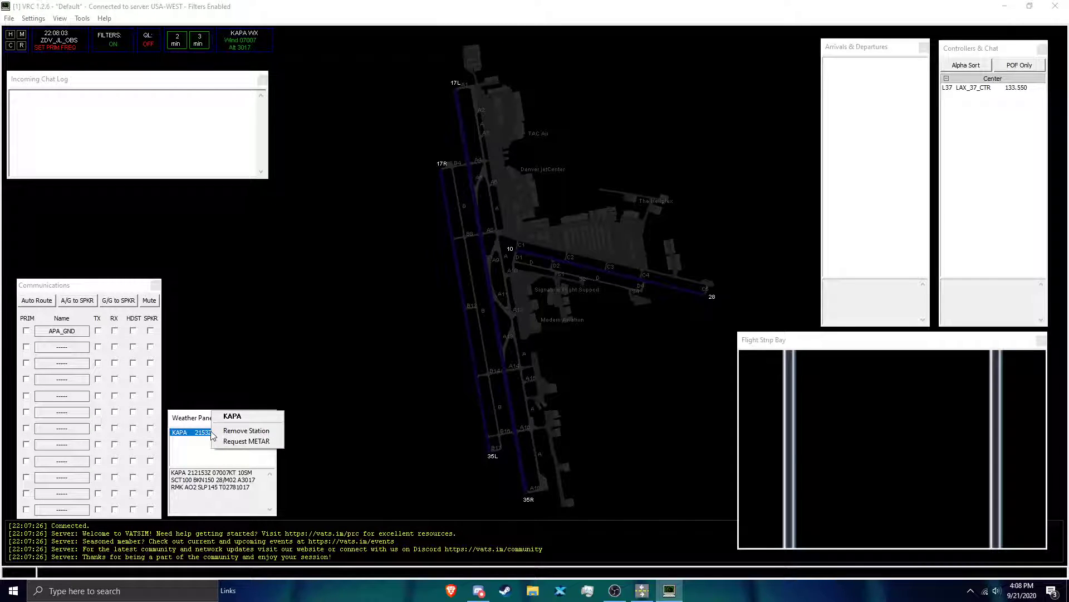
click(189, 450)
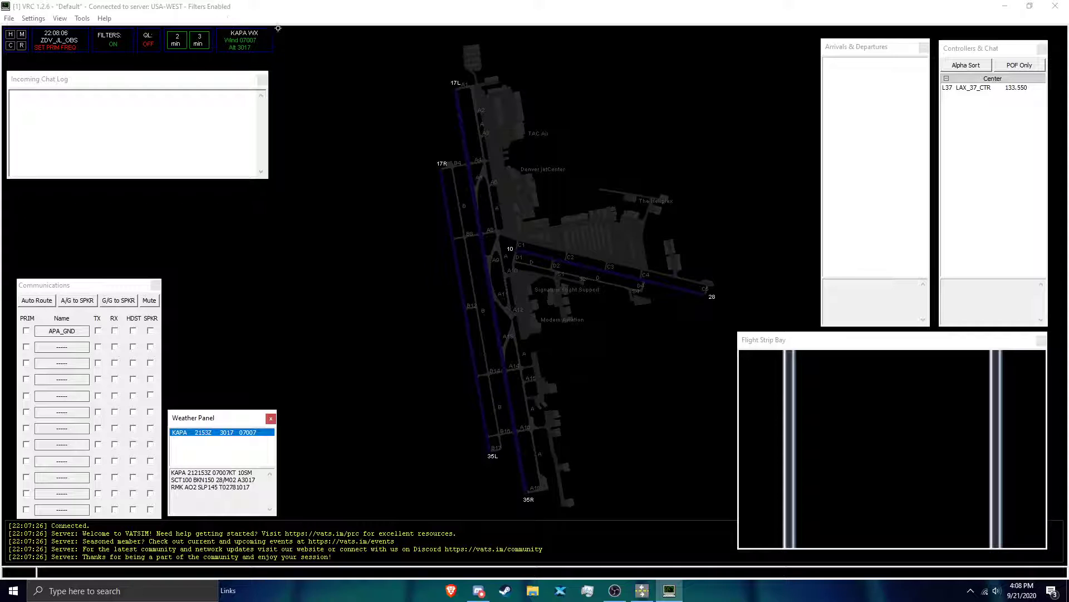
click(270, 420)
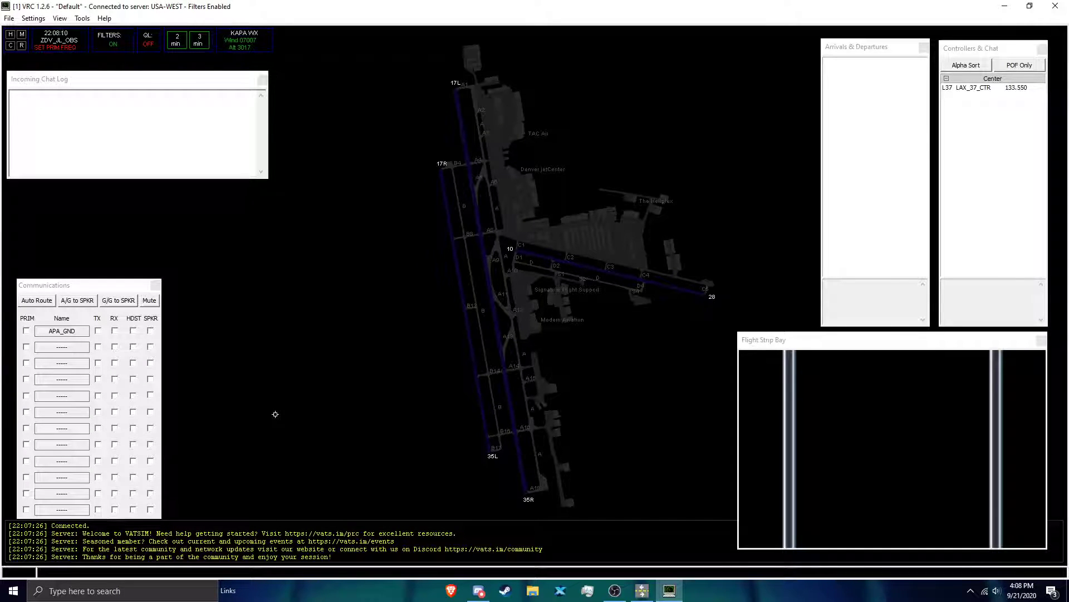
Step: Open a private chat with the LAX_37_CTR controller and close it again
double_click(984, 88)
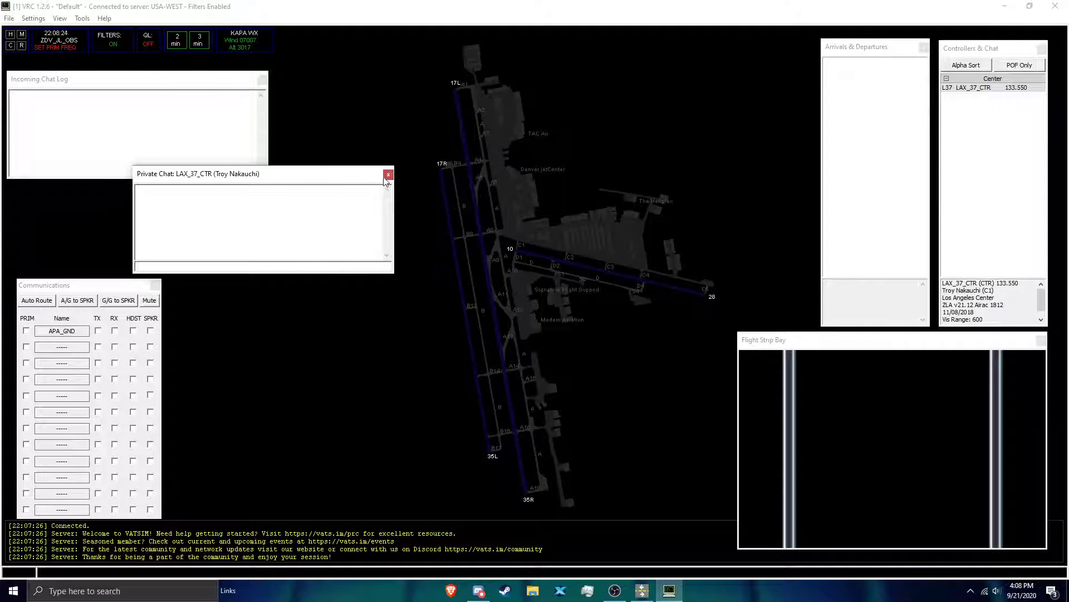
click(388, 175)
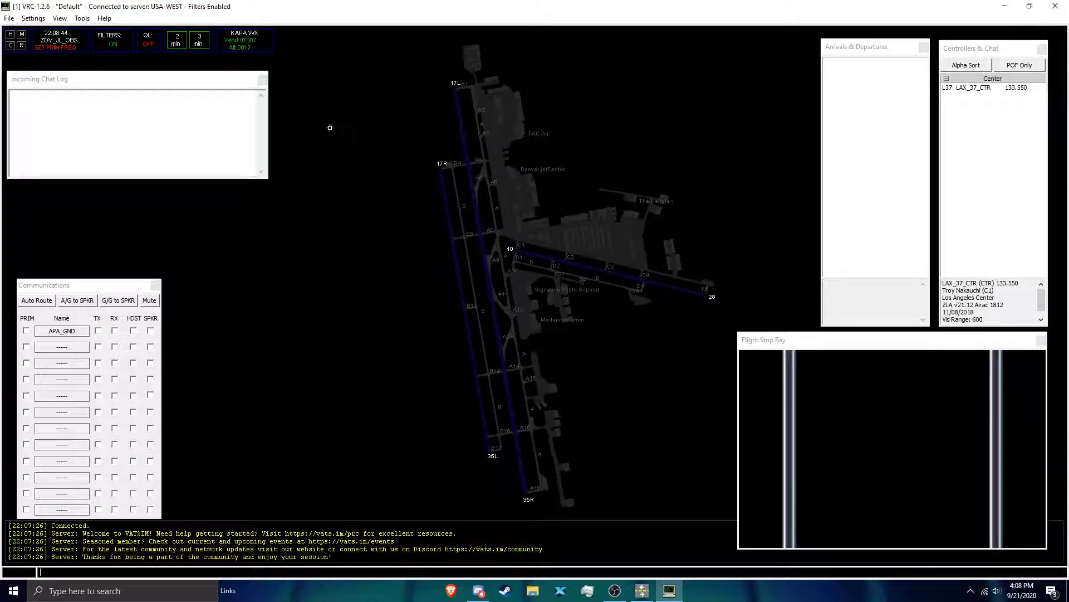
Step: Examine the traffic around Denver on the radar display and return to the KAPA airport view
scroll(459, 255, down, 1)
scroll(460, 255, down, 5)
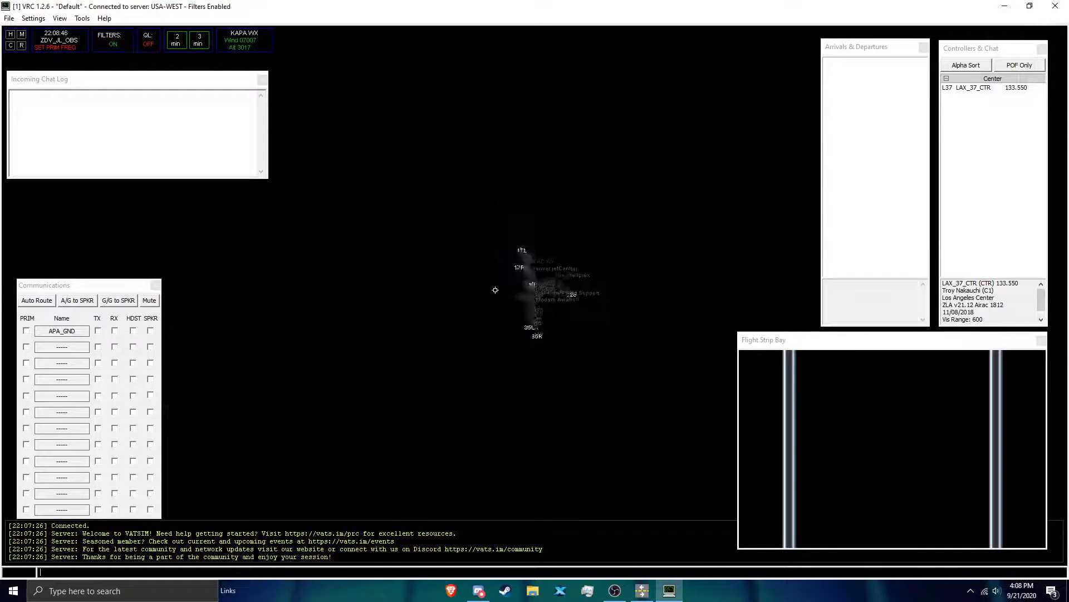
scroll(514, 299, down, 3)
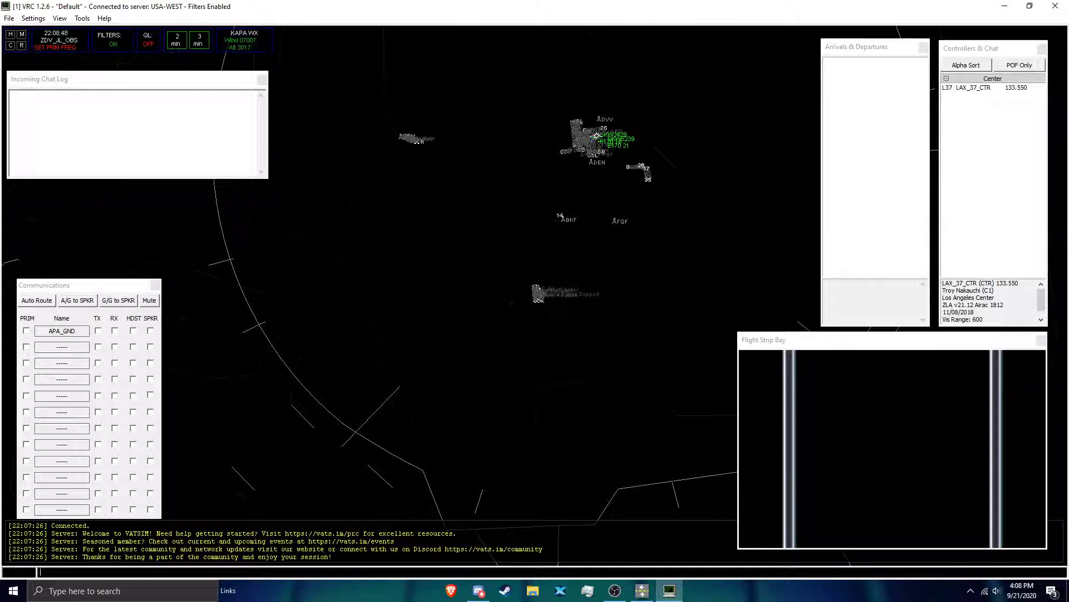
scroll(556, 312, up, 3)
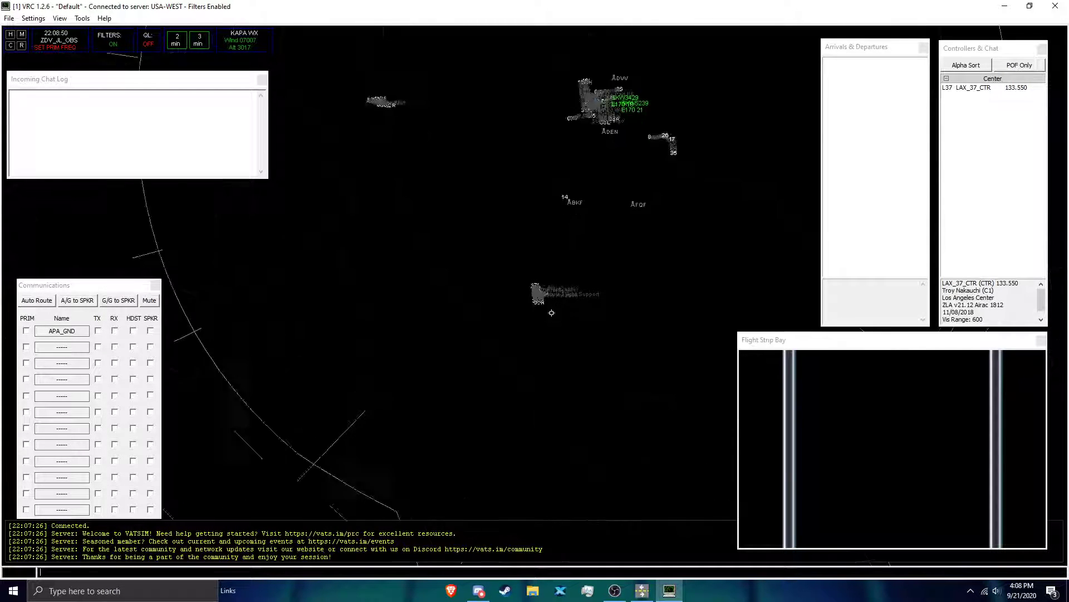
scroll(556, 312, up, 5)
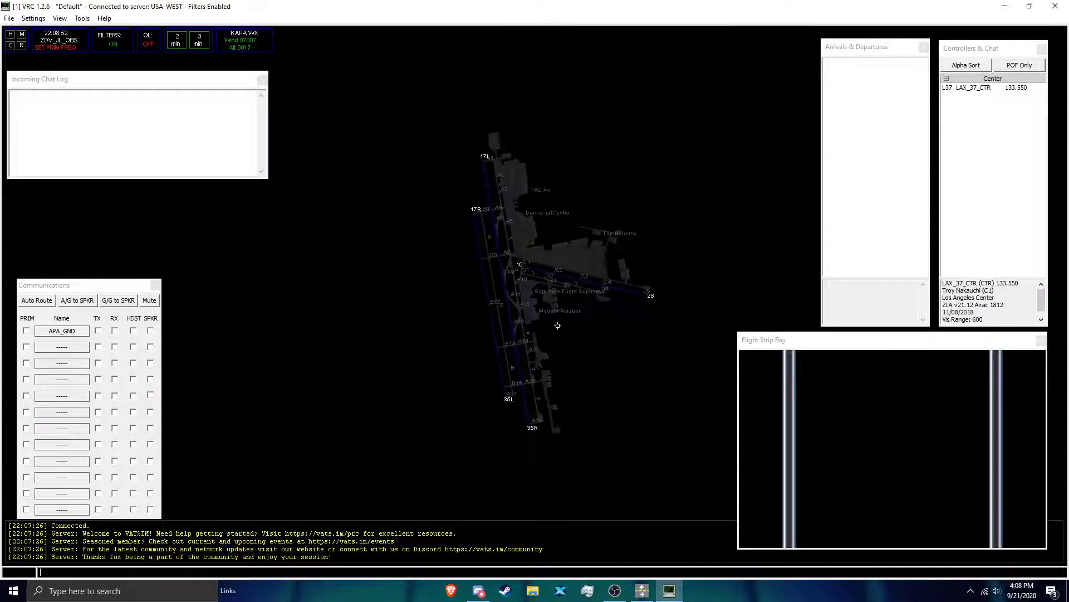
scroll(558, 325, up, 2)
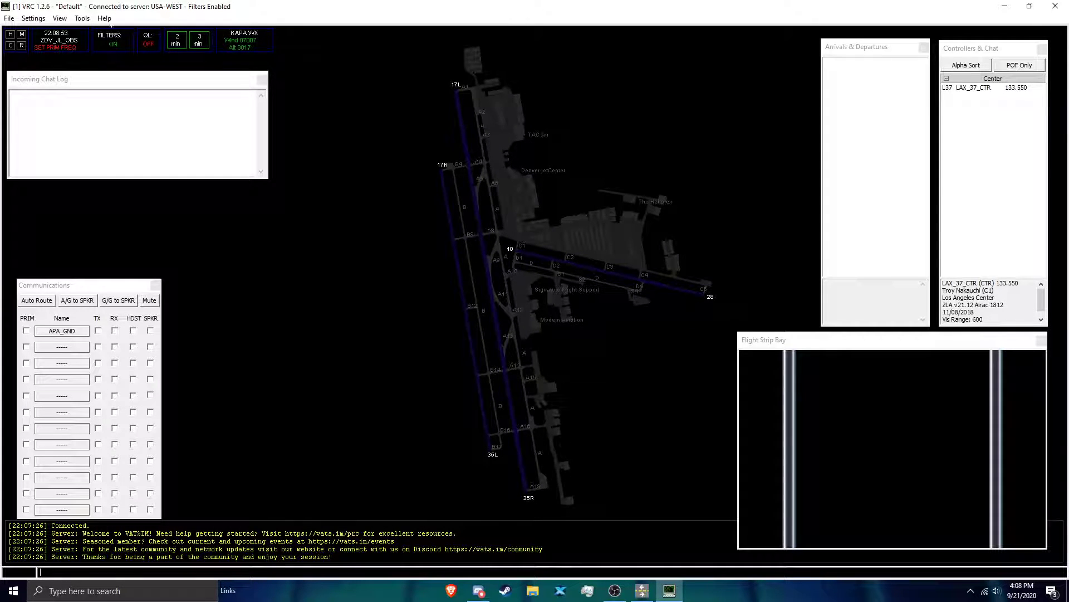
Step: Disconnect from the VATSIM network and confirm the disconnection
click(9, 18)
click(27, 71)
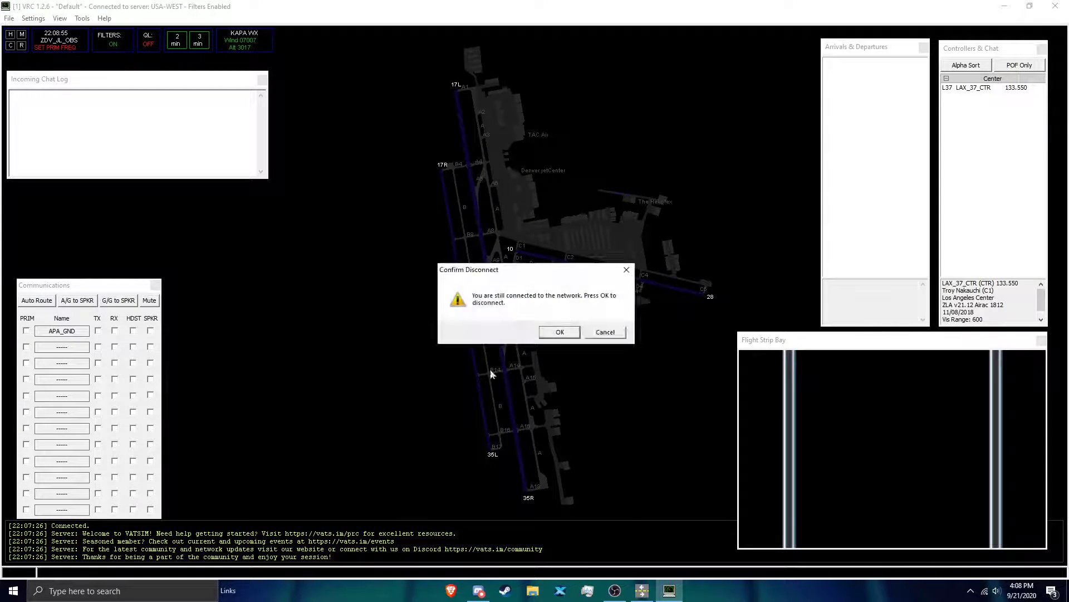
click(559, 333)
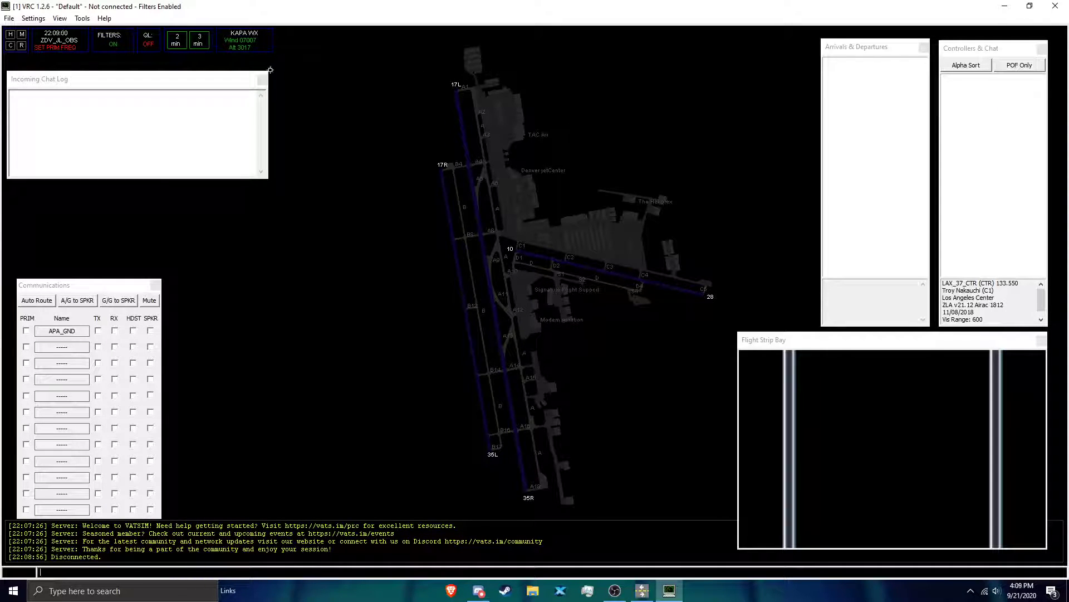
Step: Save the current session profile under the new name APA_GND
click(13, 19)
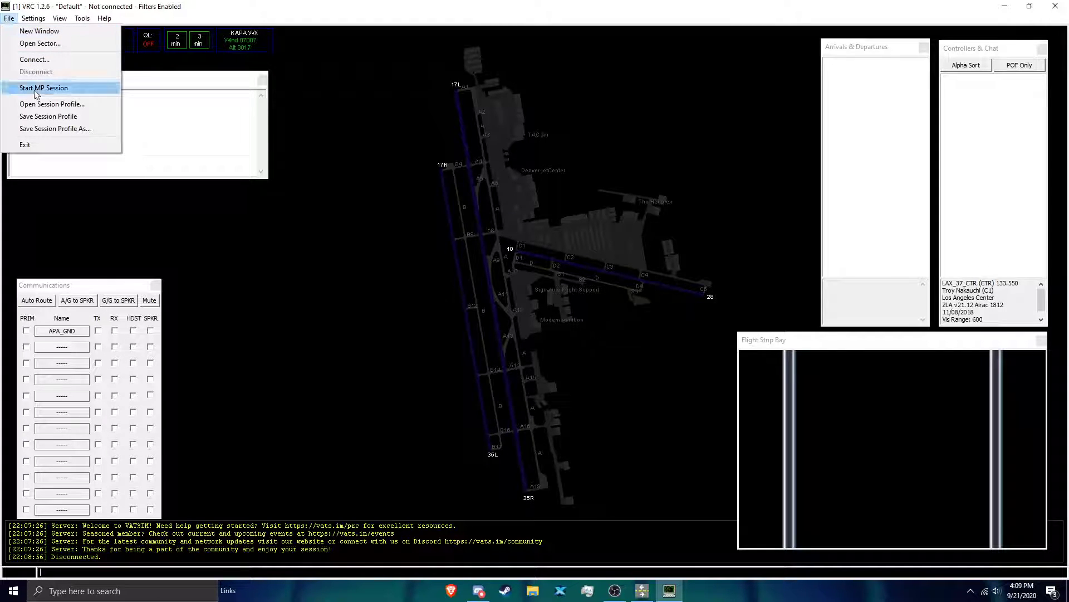
click(49, 130)
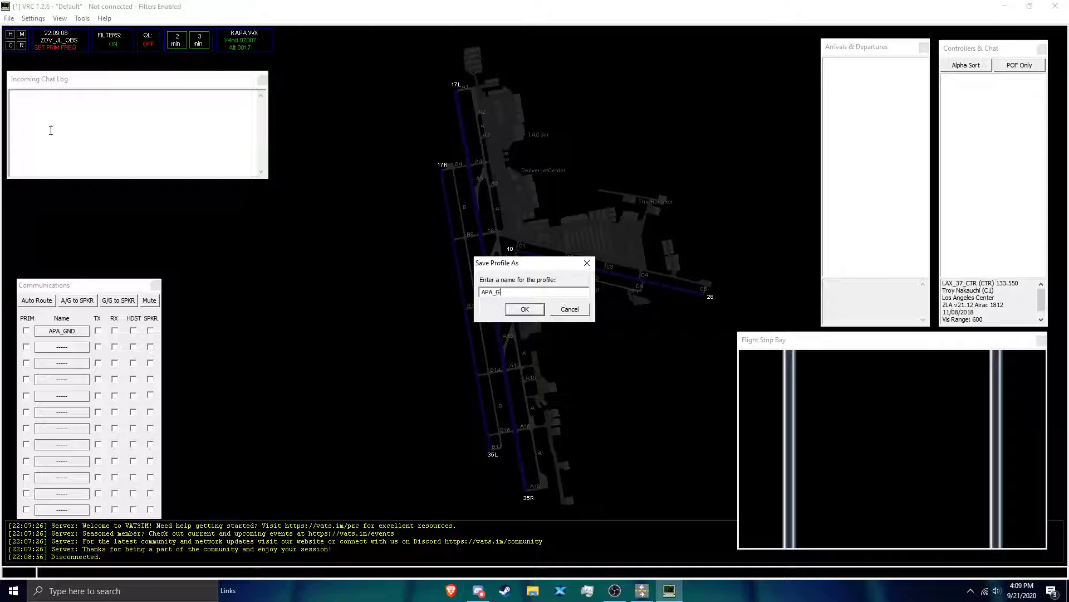
text(APA_GND)
click(525, 310)
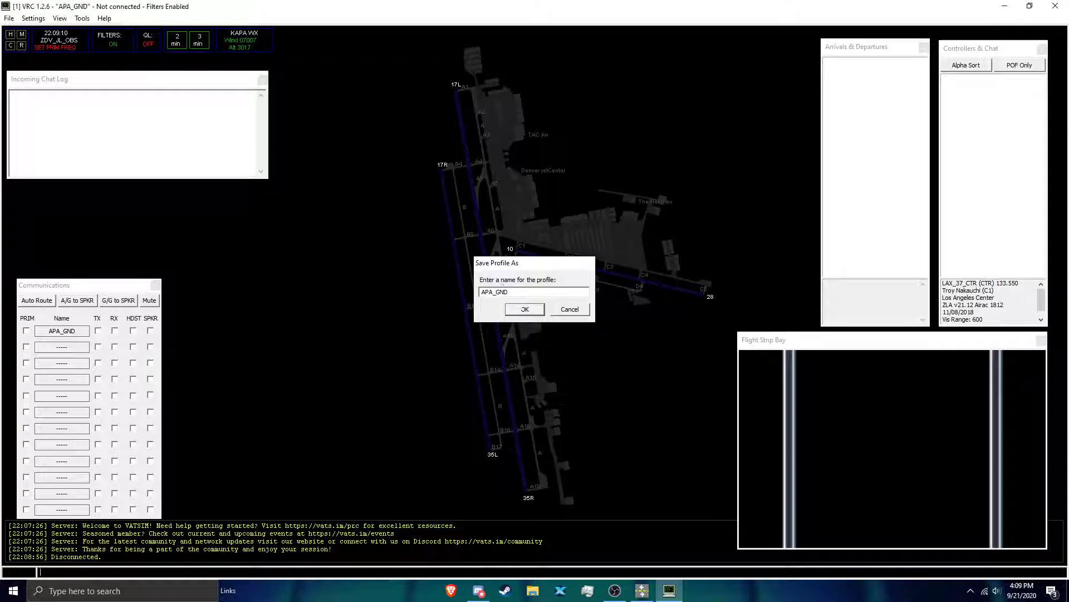
Step: Close VRC and relaunch it with the APA_GND session profile
click(1004, 7)
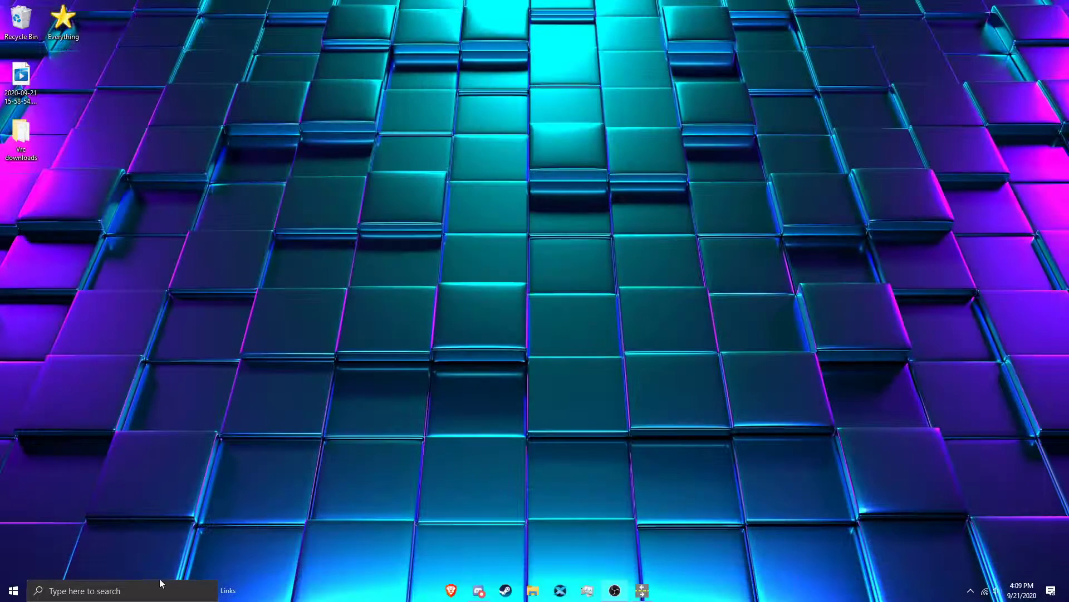
click(156, 591)
text(v)
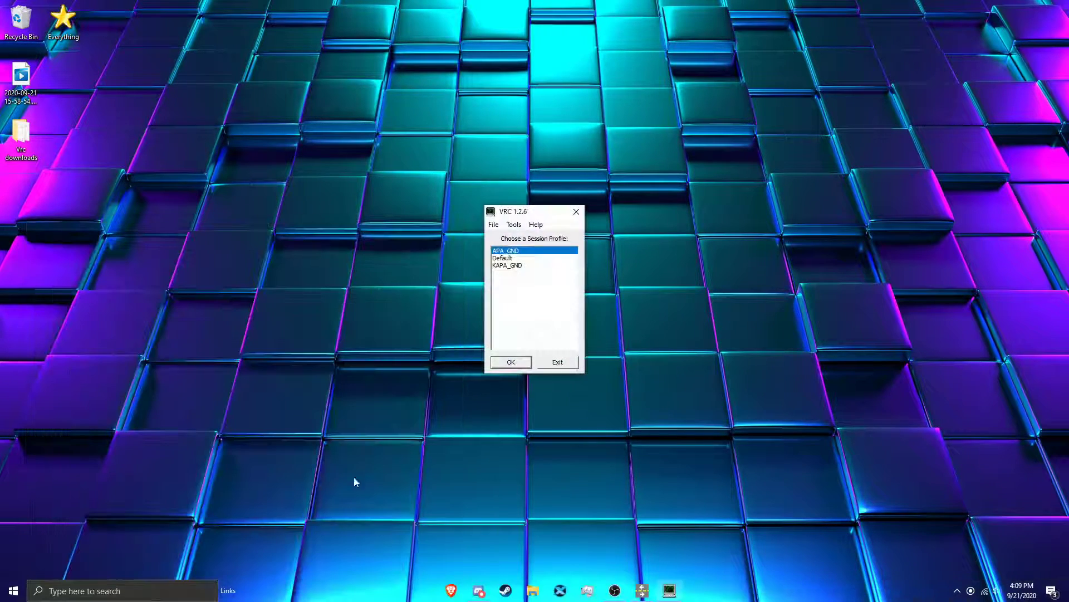
double_click(524, 252)
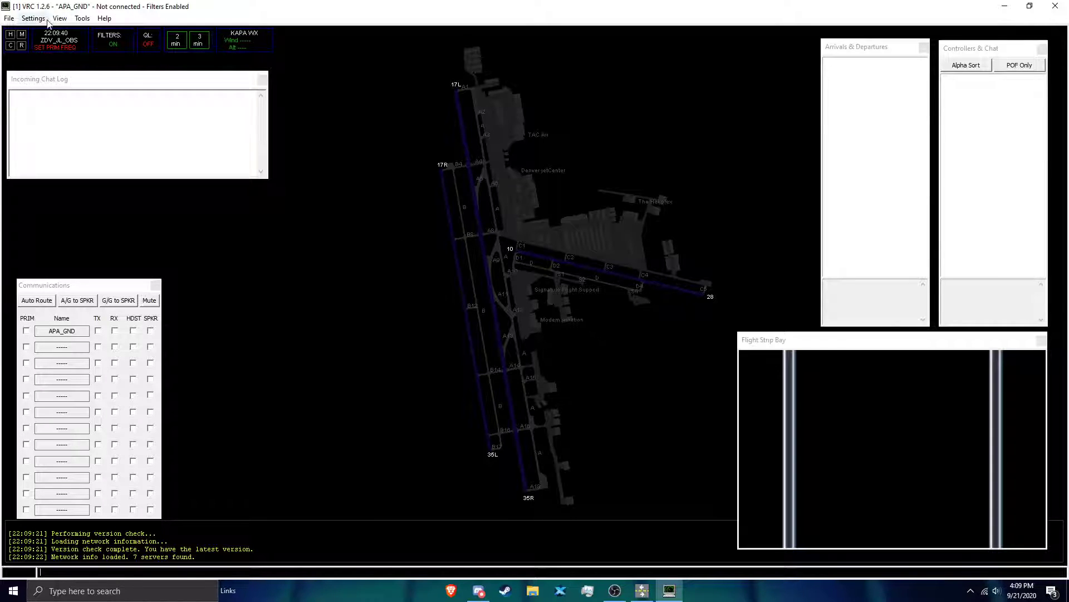
Step: In the VATSIM connection settings, set the callsign to APA_GND, the facility to Ground and the rating to Observer
click(9, 18)
click(32, 57)
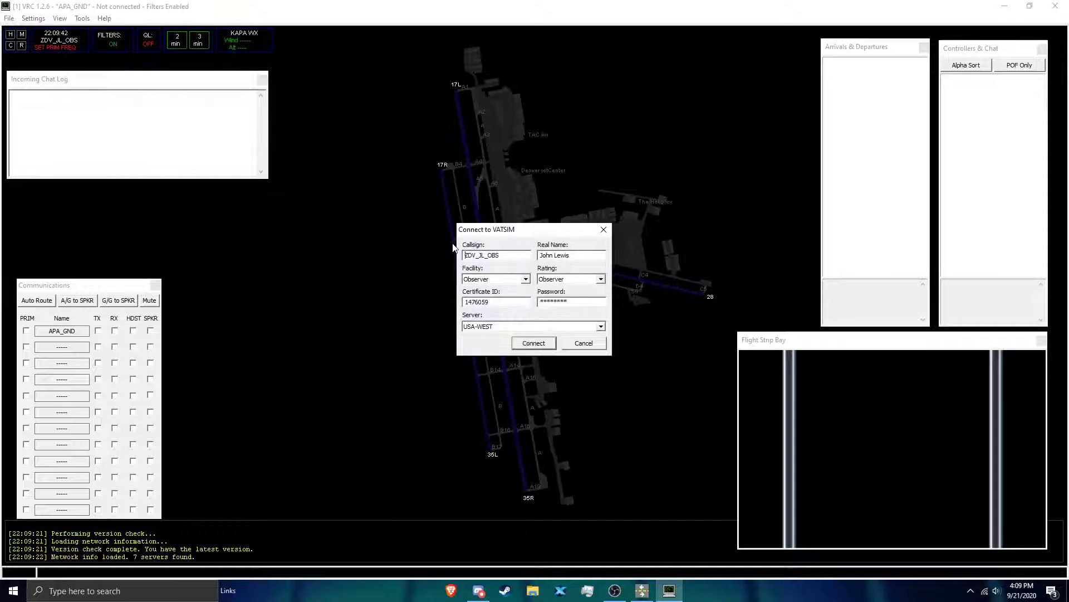
double_click(506, 257)
text(APA_GND)
click(509, 280)
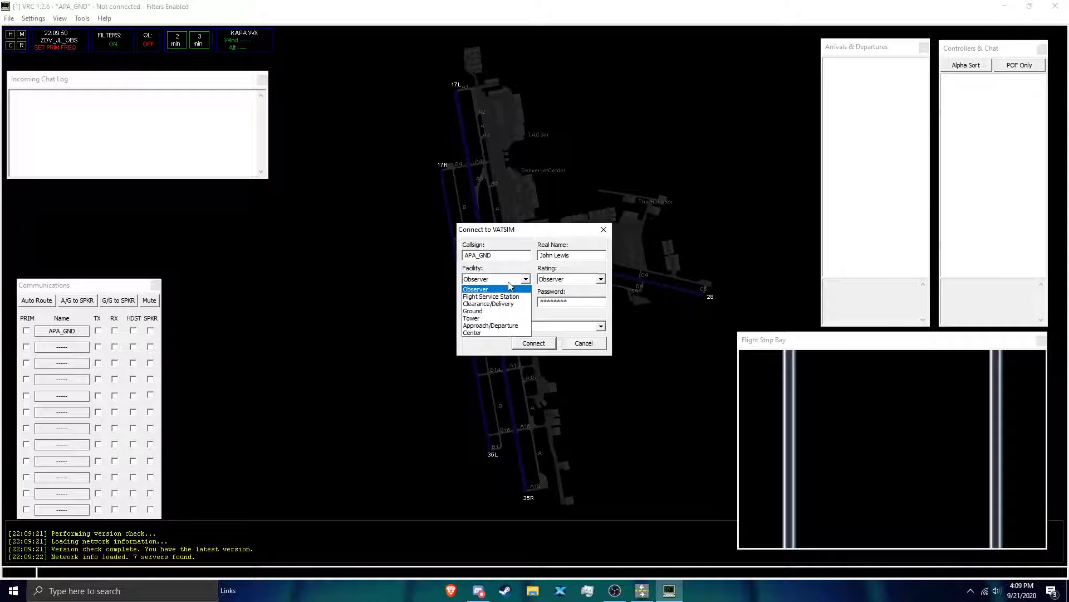
click(503, 311)
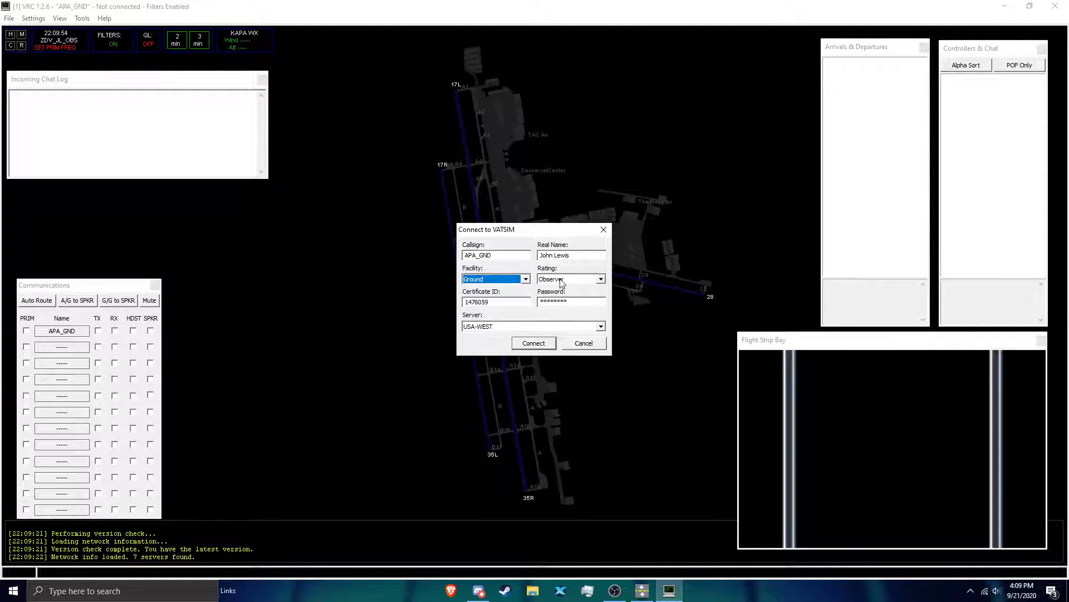
click(562, 279)
click(563, 290)
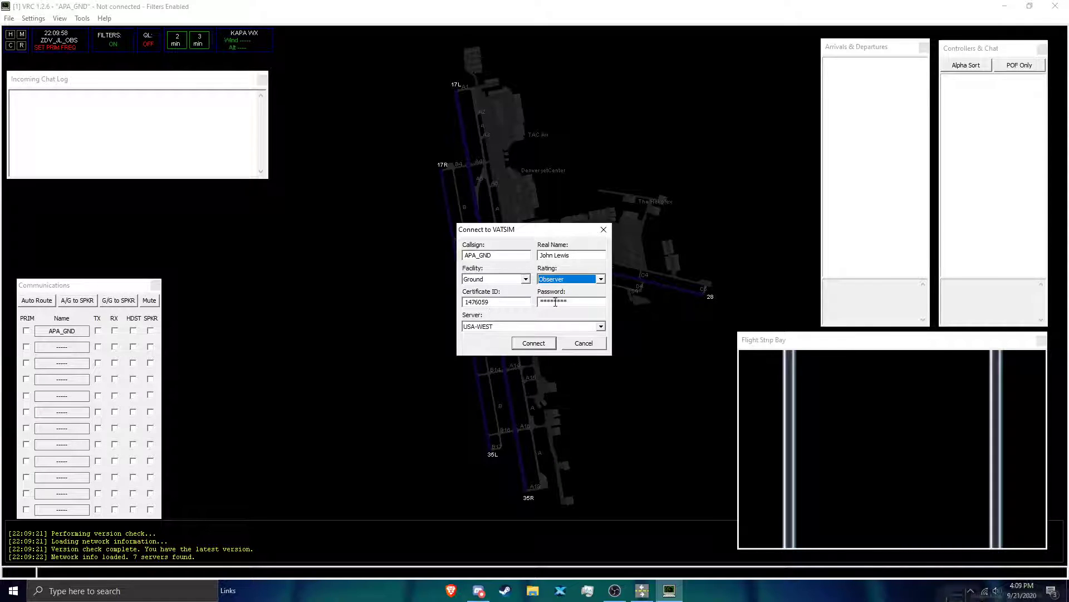
Step: Choose the SWEATBOX server and connect to it
click(486, 327)
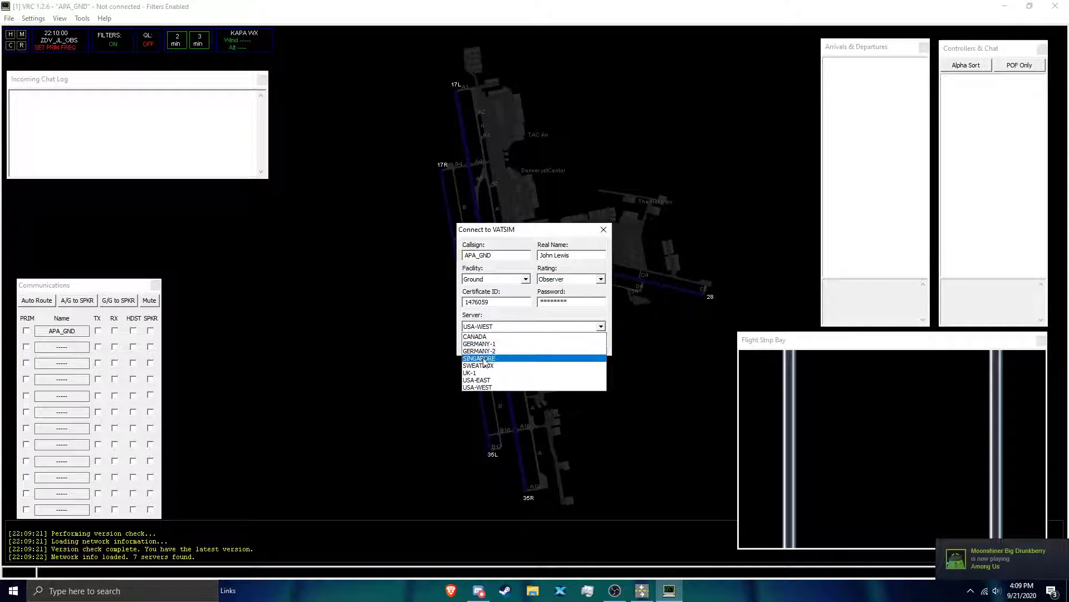
click(485, 367)
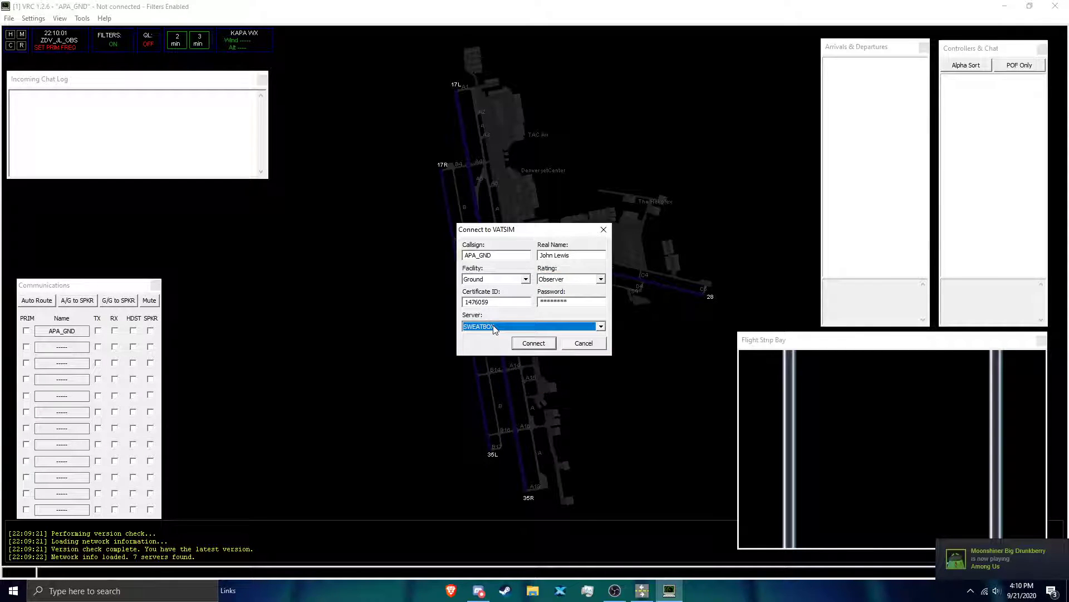
click(541, 346)
click(539, 345)
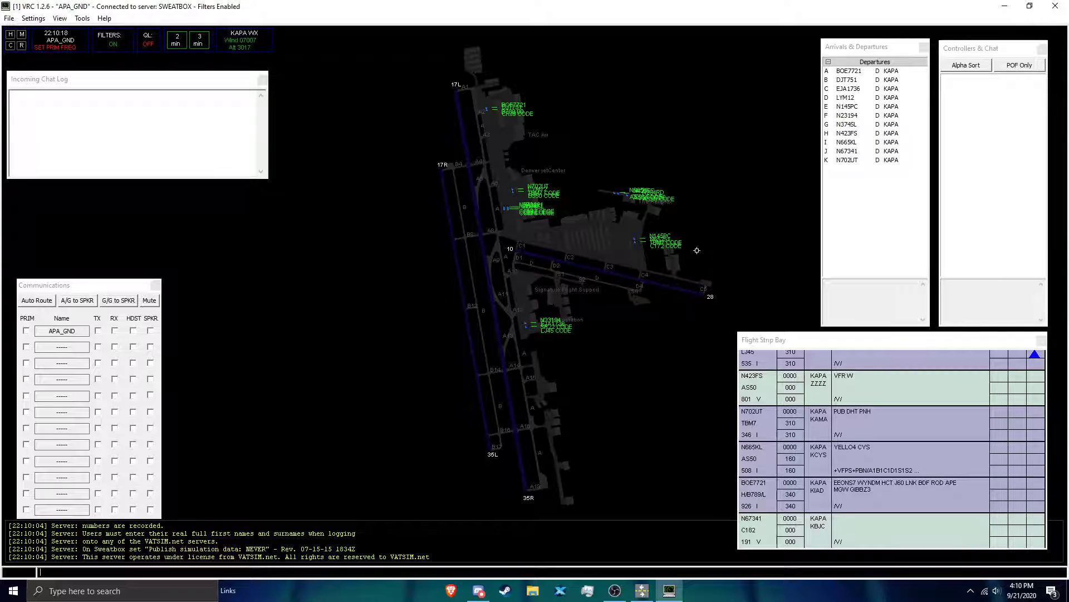
Step: Review the flight plan details of departures DJT751, EJA1736, LYM12 and N145PC in the departures list
click(861, 81)
click(863, 89)
click(865, 98)
click(866, 107)
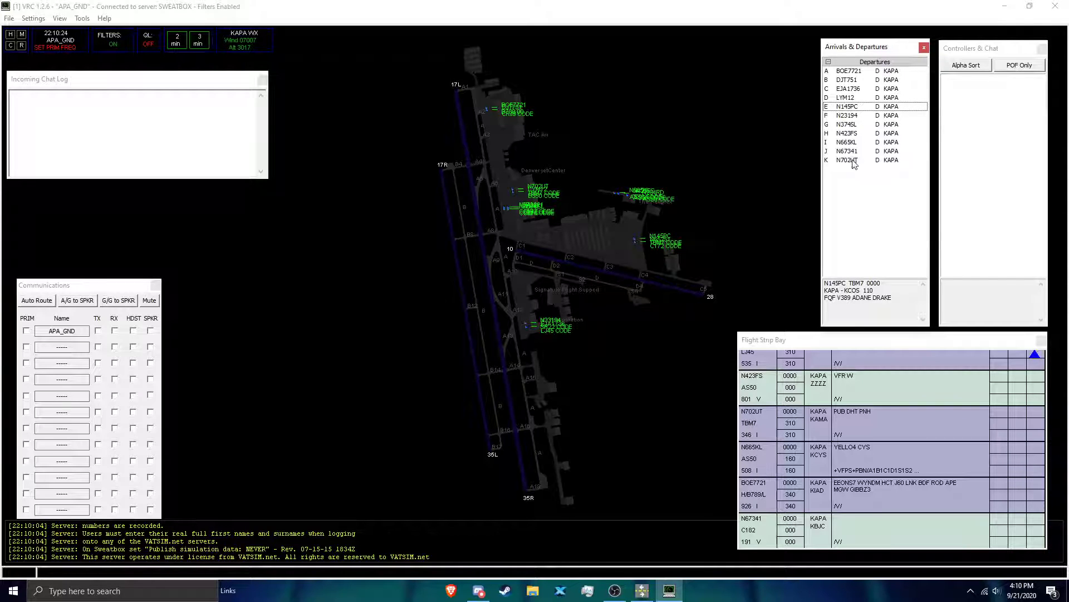
click(557, 168)
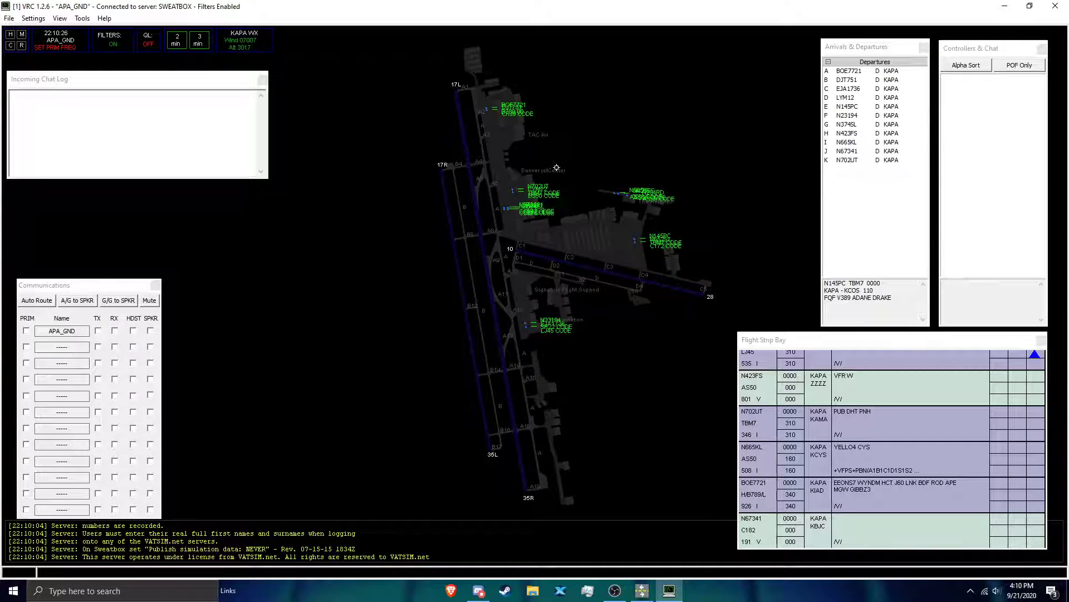
Step: Check the airspace visibility range and the arrival and departure fields in the general settings, and close the settings
click(34, 19)
click(50, 72)
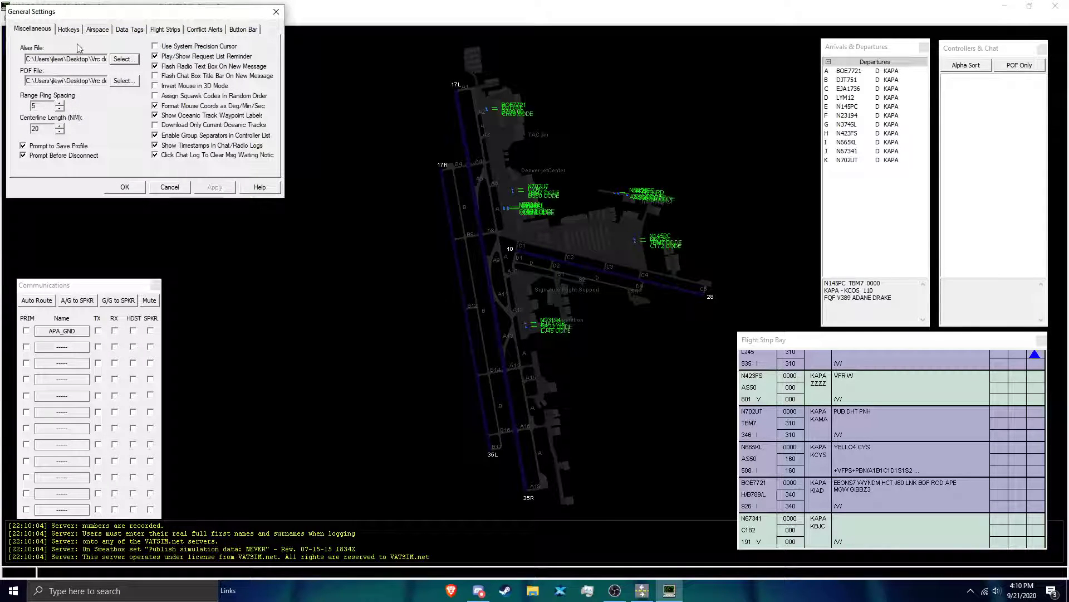
click(103, 31)
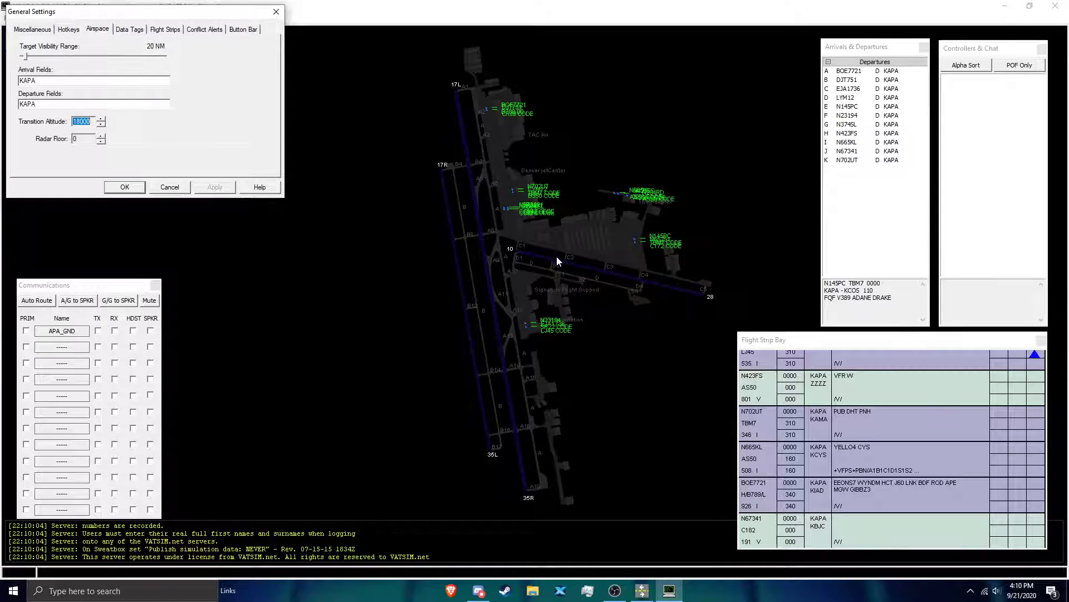
scroll(559, 310, down, 1)
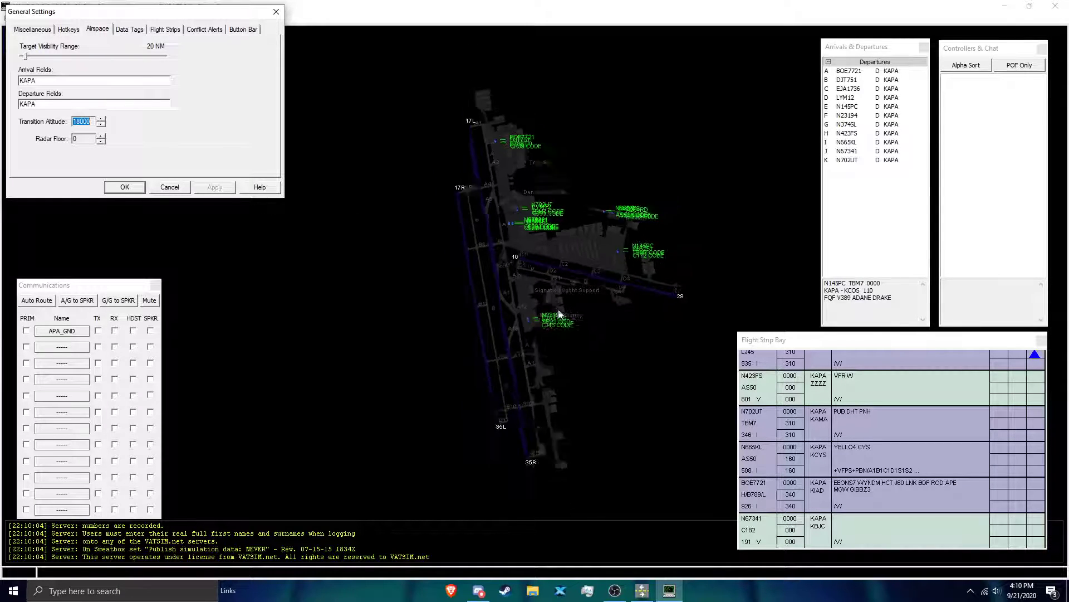
scroll(558, 309, down, 5)
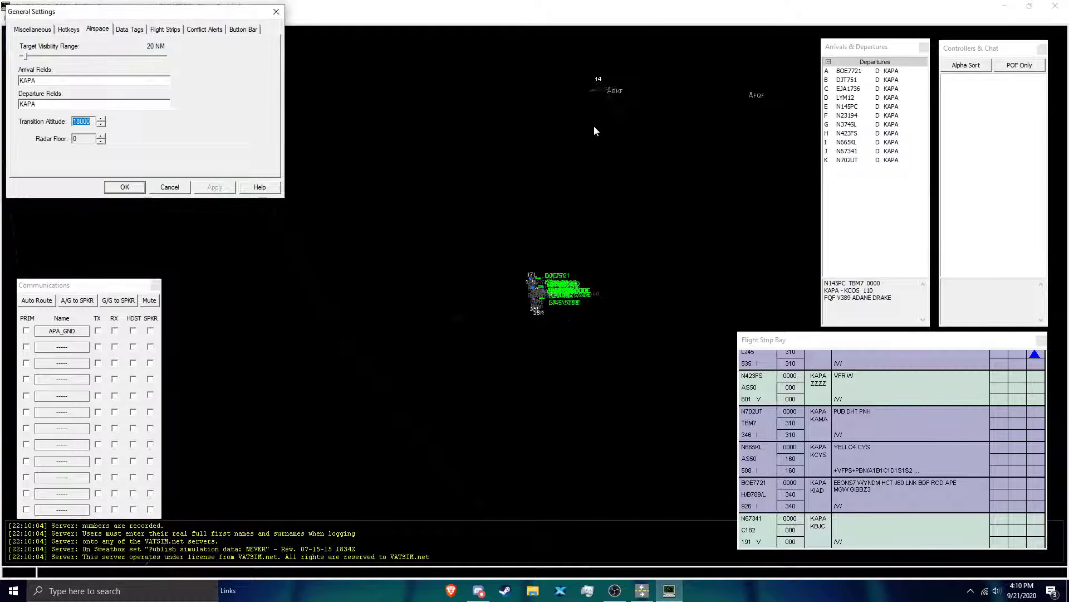
scroll(594, 130, up, 6)
click(64, 103)
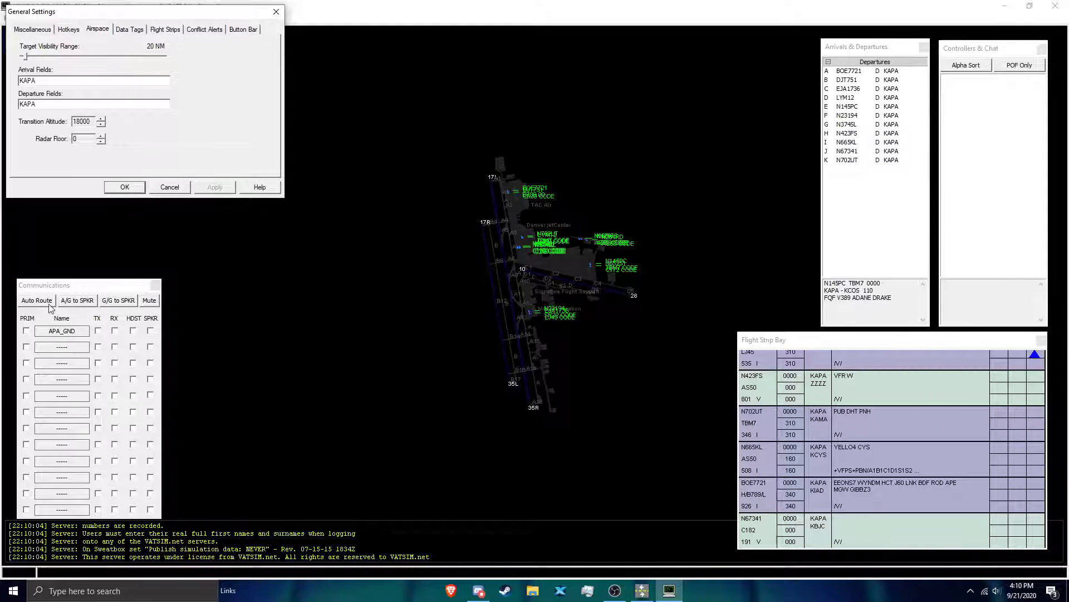
click(125, 187)
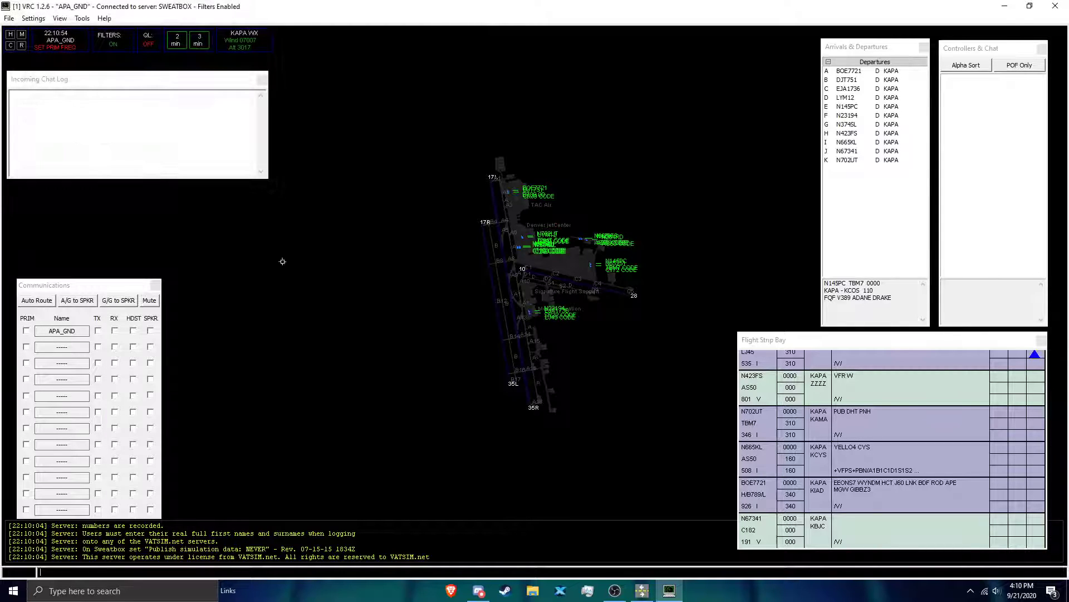
Step: Examine the first departure flight strips and the aircraft N23194 and EJA1736 parked near Modern Aviation
scroll(599, 259, up, 4)
scroll(701, 256, down, 2)
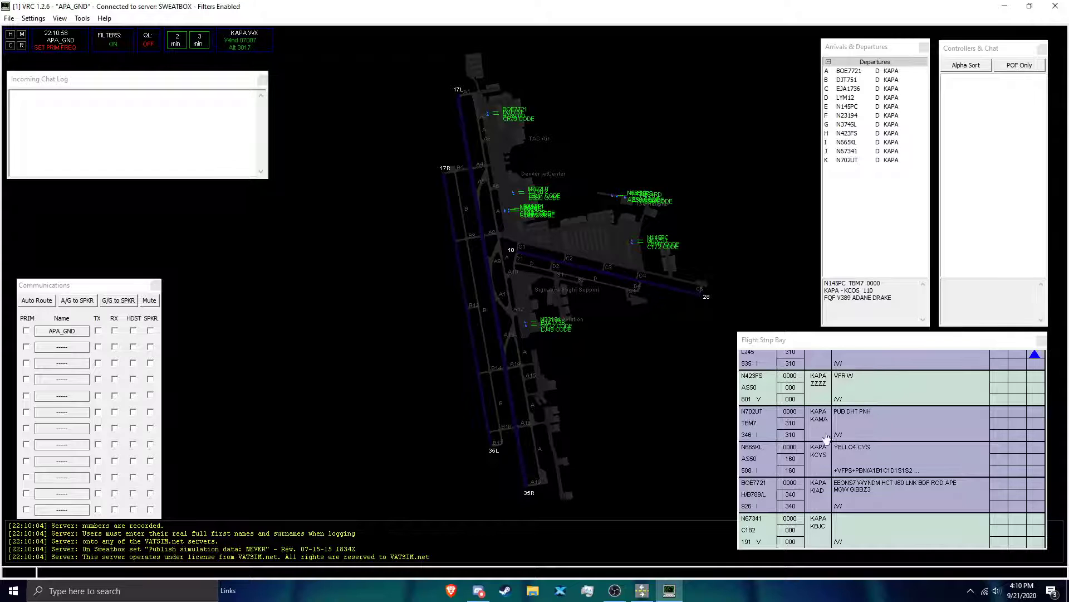
scroll(819, 429, up, 5)
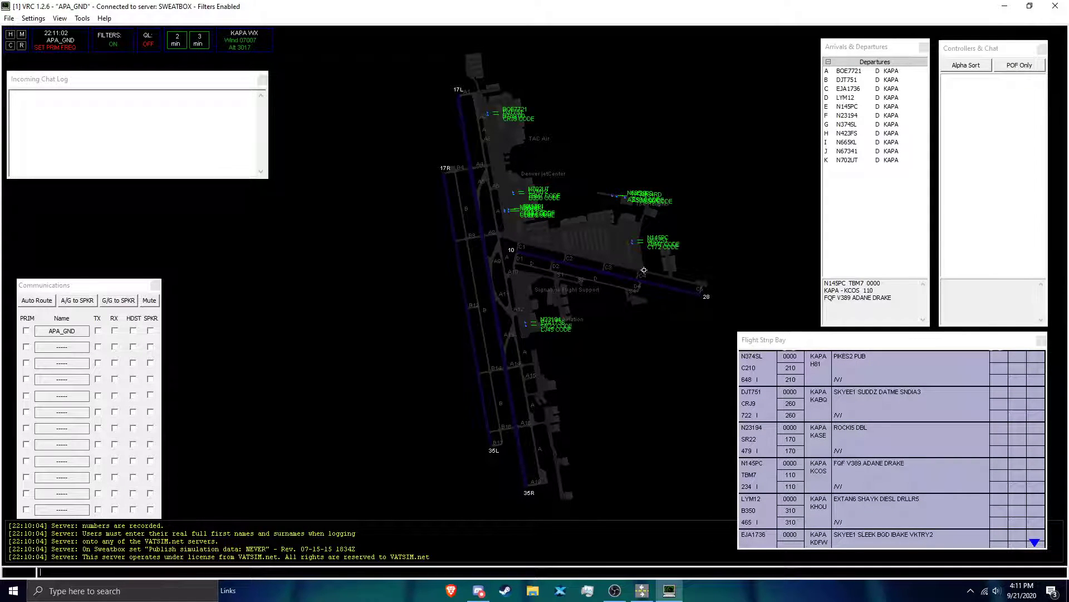
scroll(585, 311, up, 3)
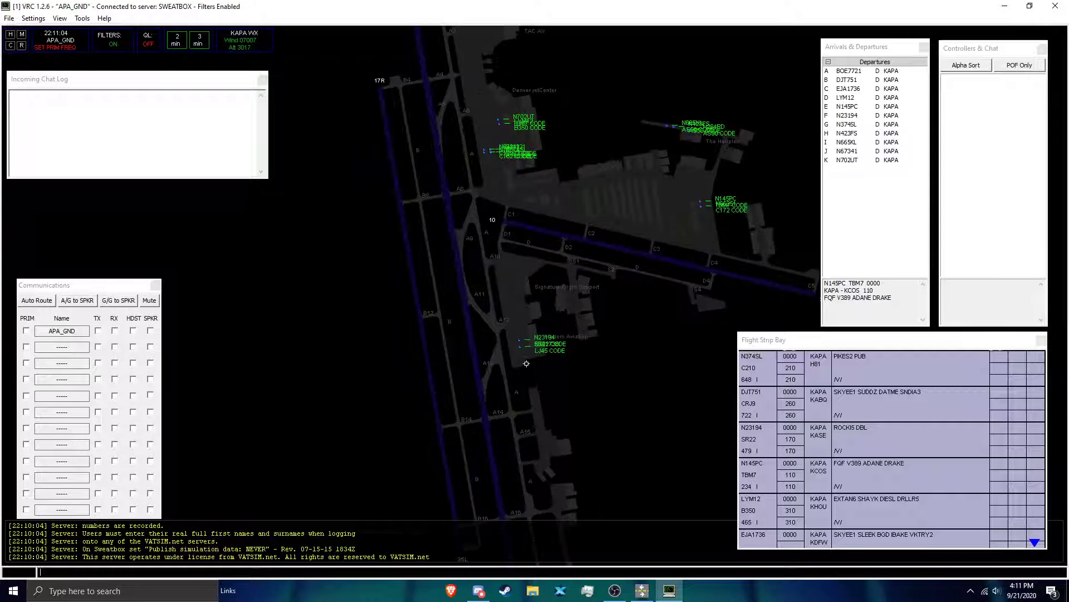
scroll(526, 363, up, 5)
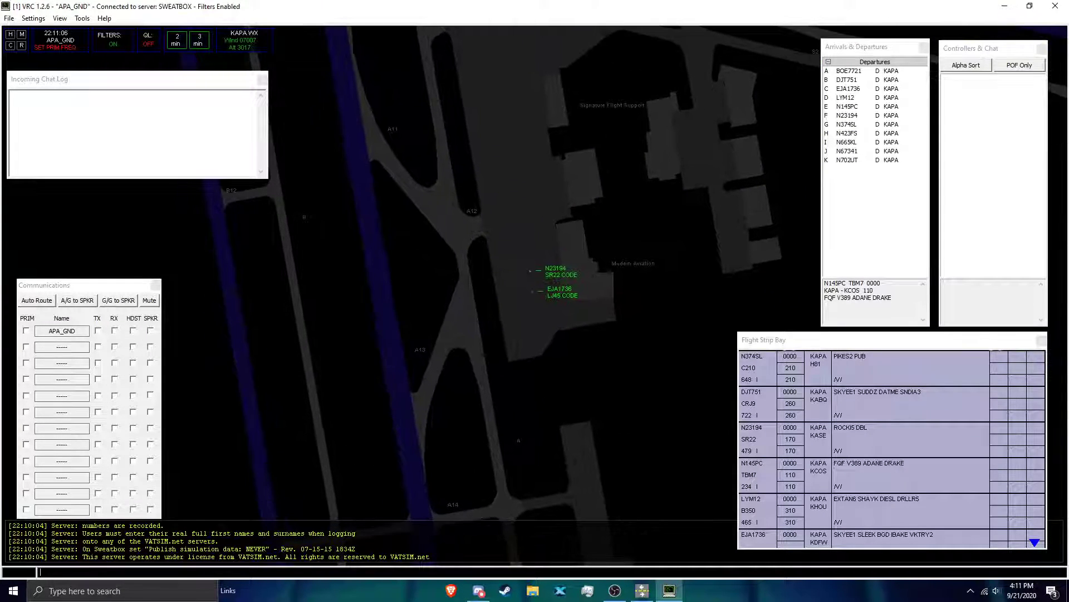
scroll(548, 298, up, 4)
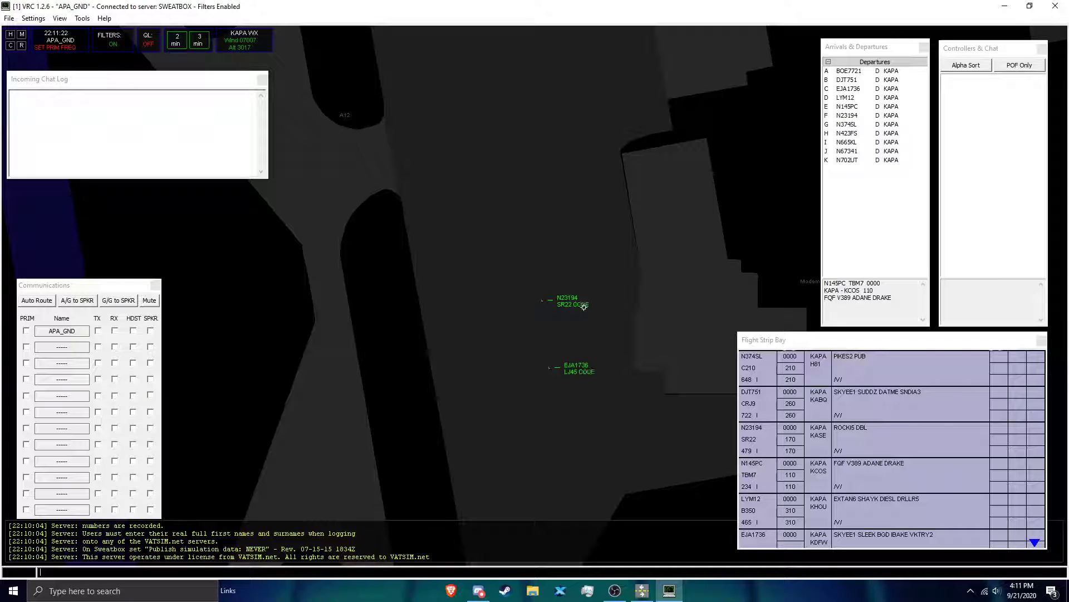
Step: Examine the parked aircraft N23194 and EJA1736 near Modern Aviation and their place in the overall KAPA airport layout
scroll(583, 307, down, 3)
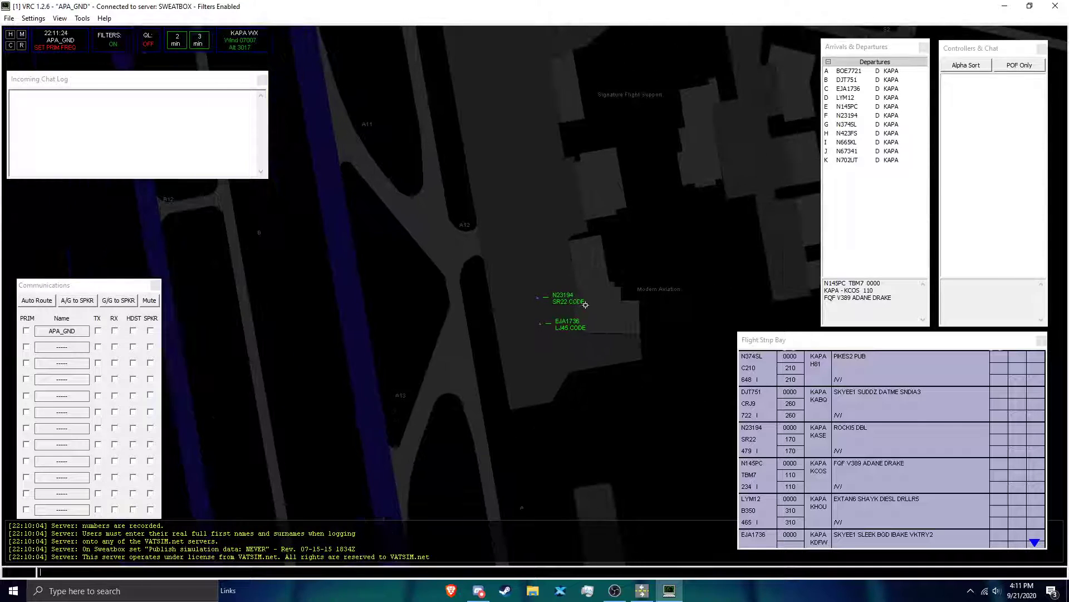
scroll(586, 305, down, 1)
scroll(560, 312, up, 1)
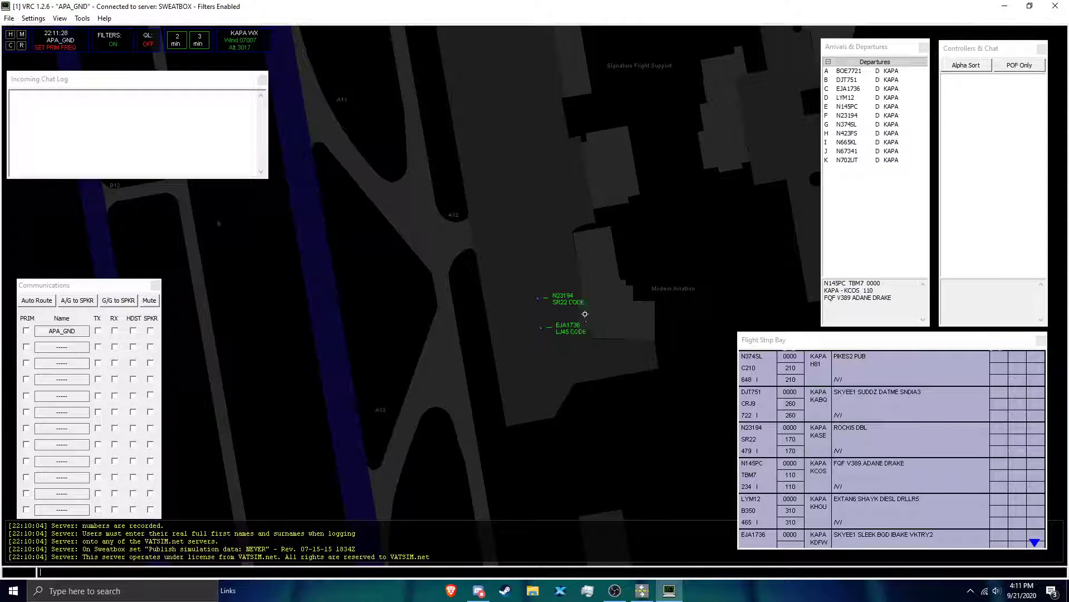
scroll(585, 313, up, 1)
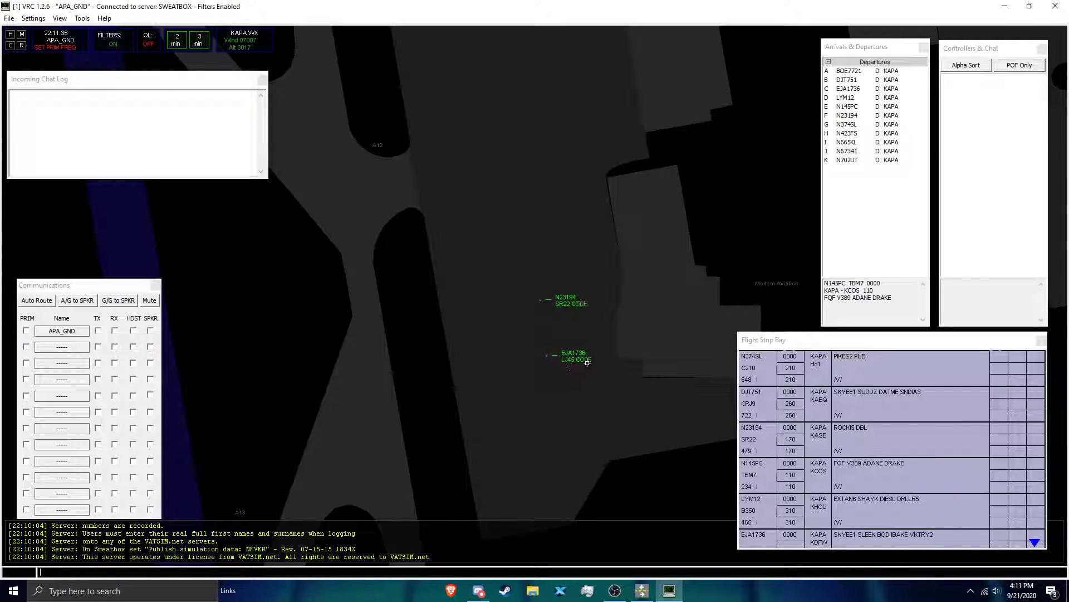
scroll(587, 362, down, 5)
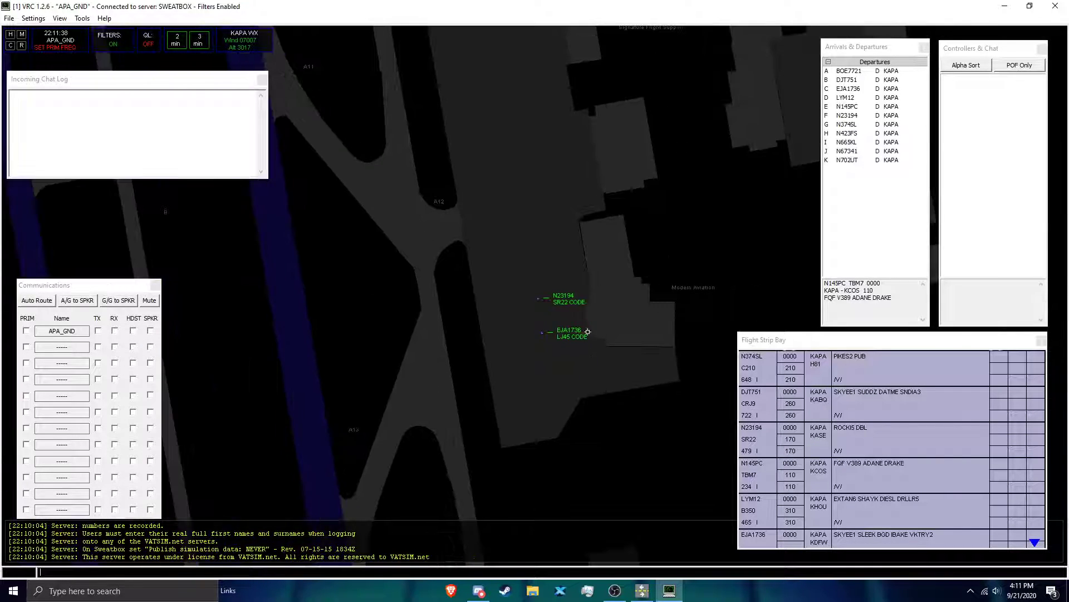
scroll(584, 320, down, 8)
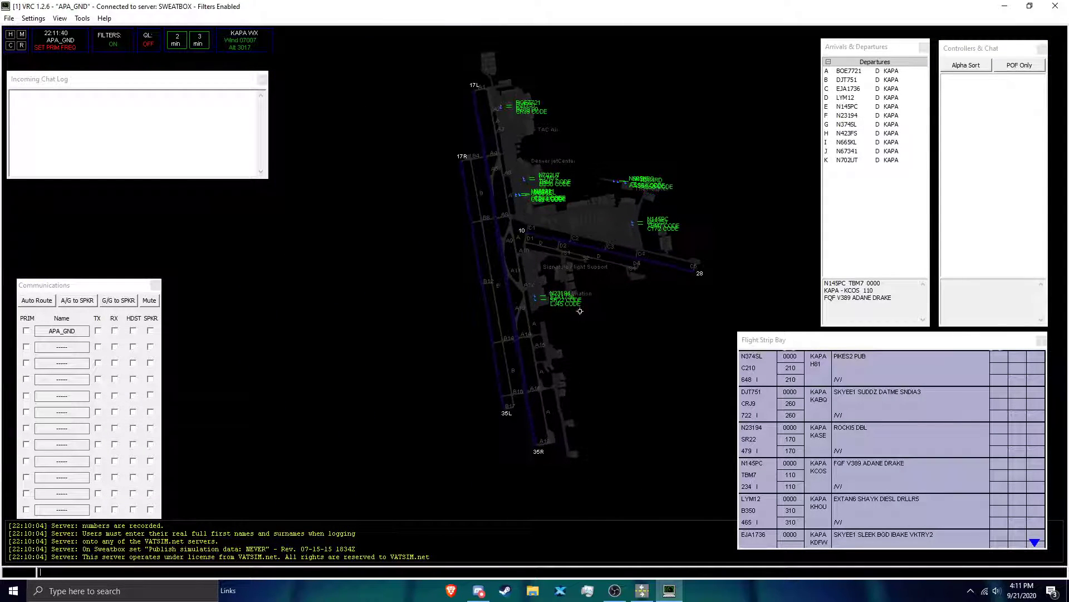
scroll(557, 278, up, 1)
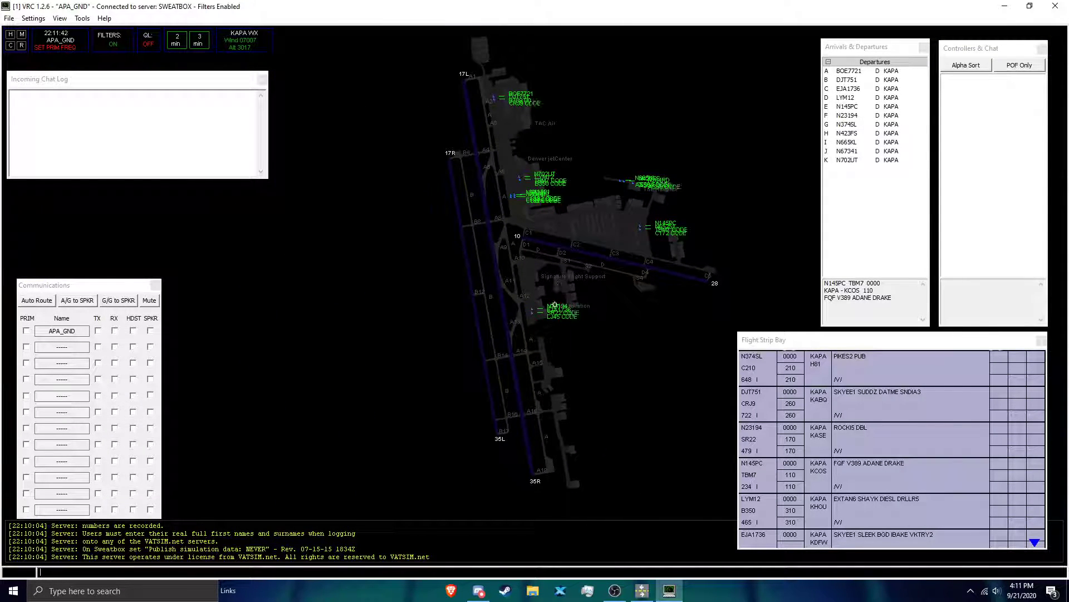
scroll(557, 283, up, 6)
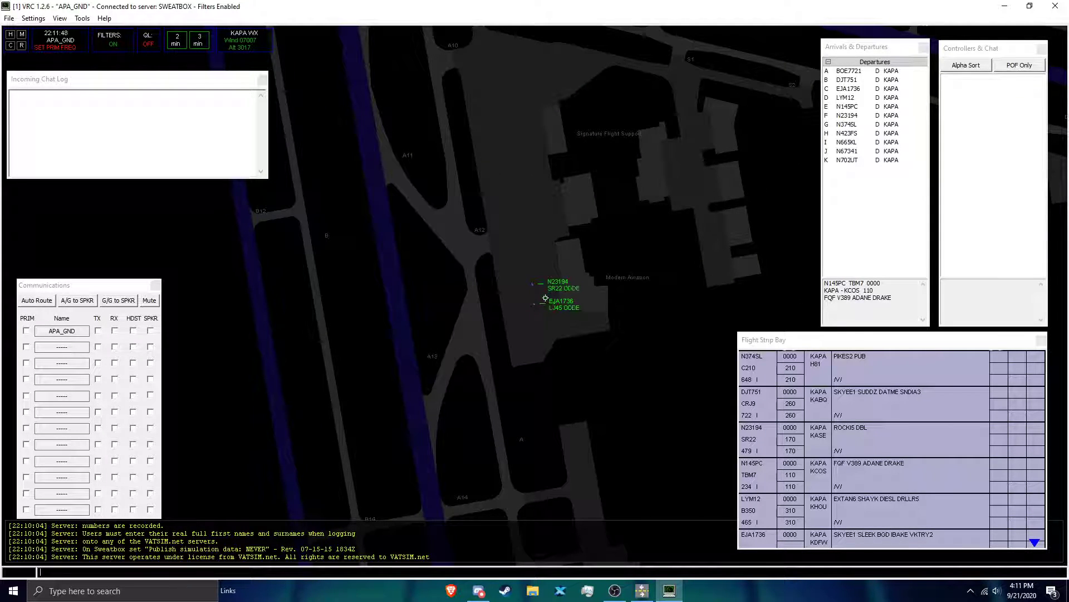
Step: Select aircraft N23194 and EJA1736 on the Modern Aviation ramp in turn, ending with N23194 selected
click(531, 283)
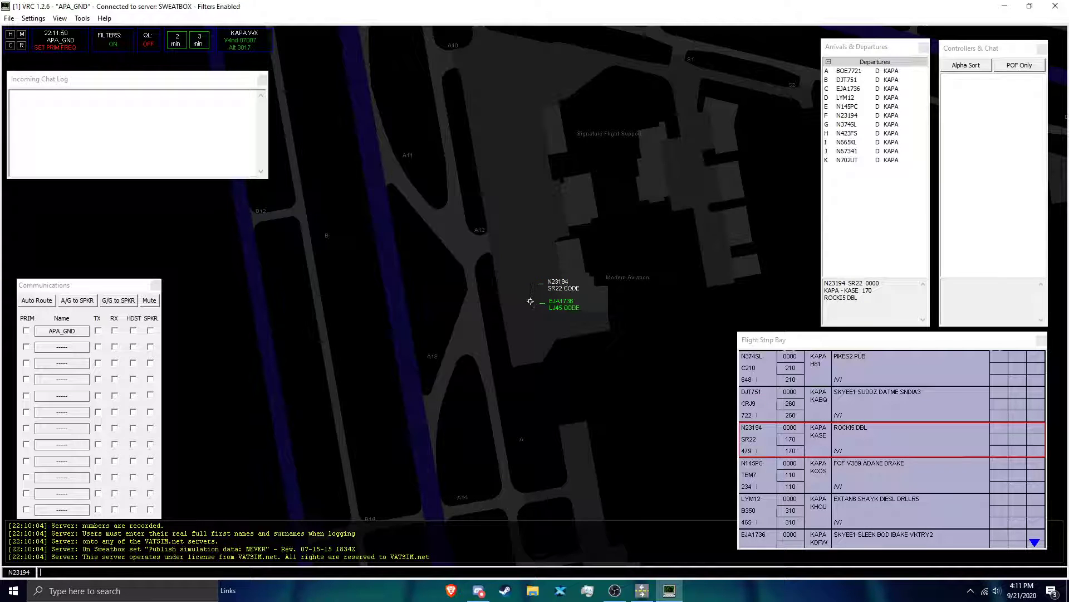
scroll(530, 302, up, 1)
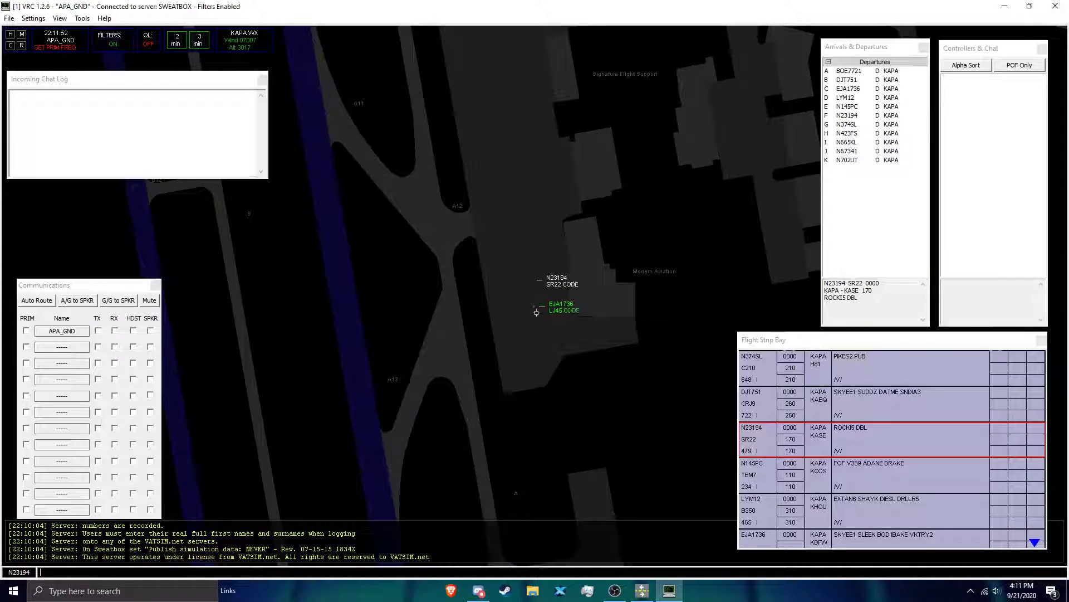
click(535, 304)
click(534, 277)
scroll(550, 287, down, 6)
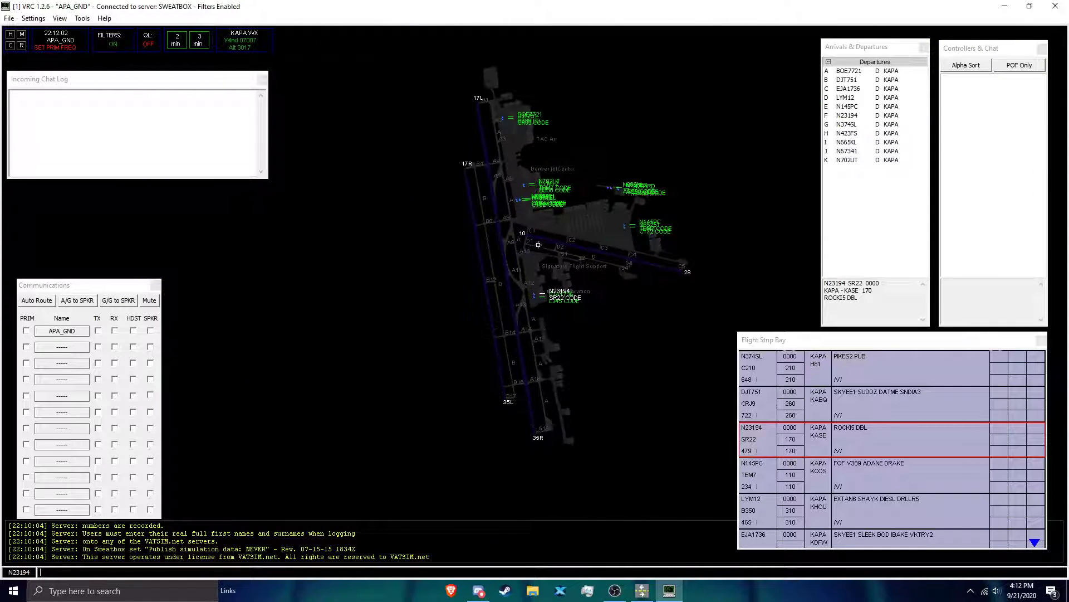
Step: Select aircraft N145PC and LYM12 one after the other by entering their callsigns
scroll(541, 237, up, 3)
scroll(542, 238, up, 1)
scroll(542, 237, down, 3)
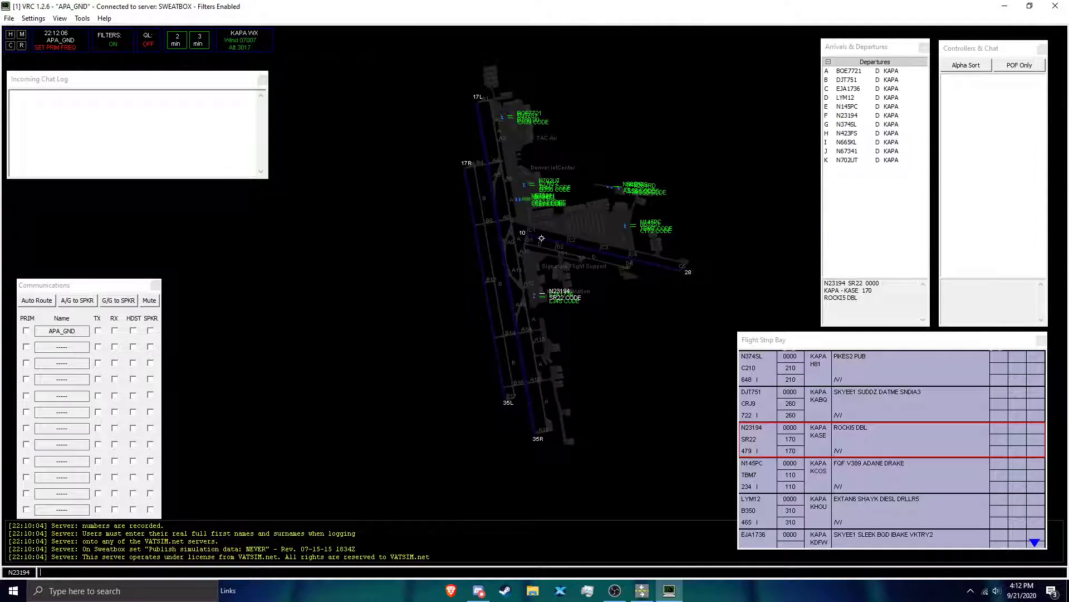
scroll(581, 199, down, 1)
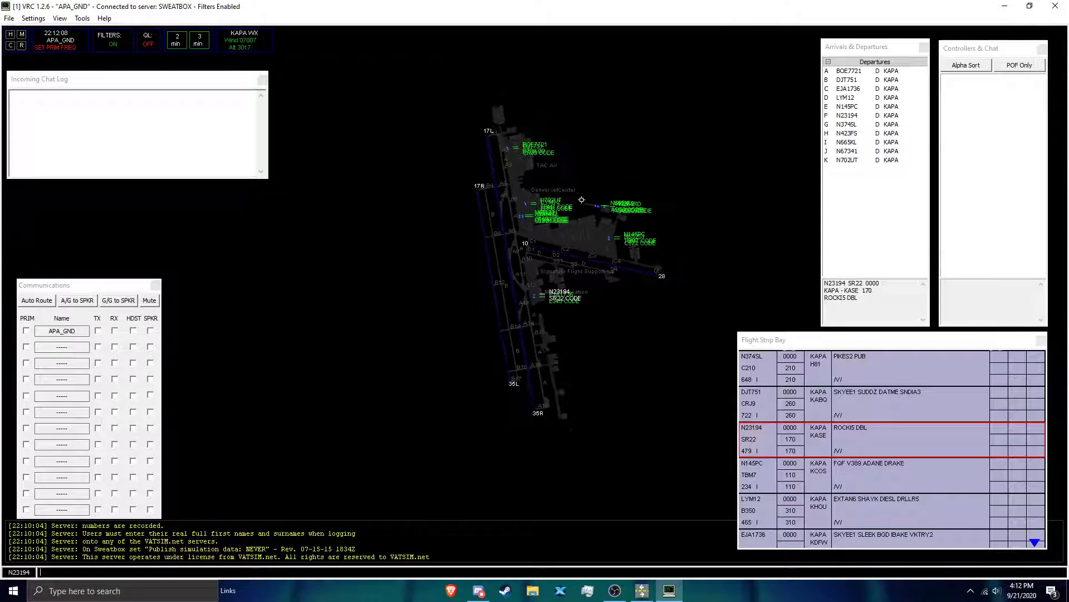
scroll(581, 201, up, 3)
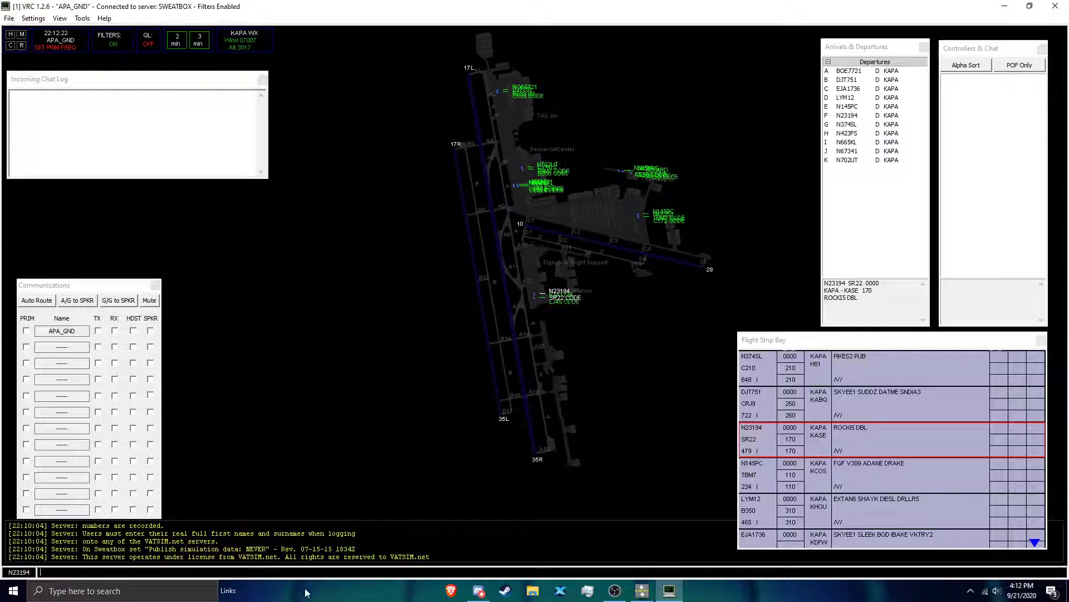
text(n145pc)
key(Return)
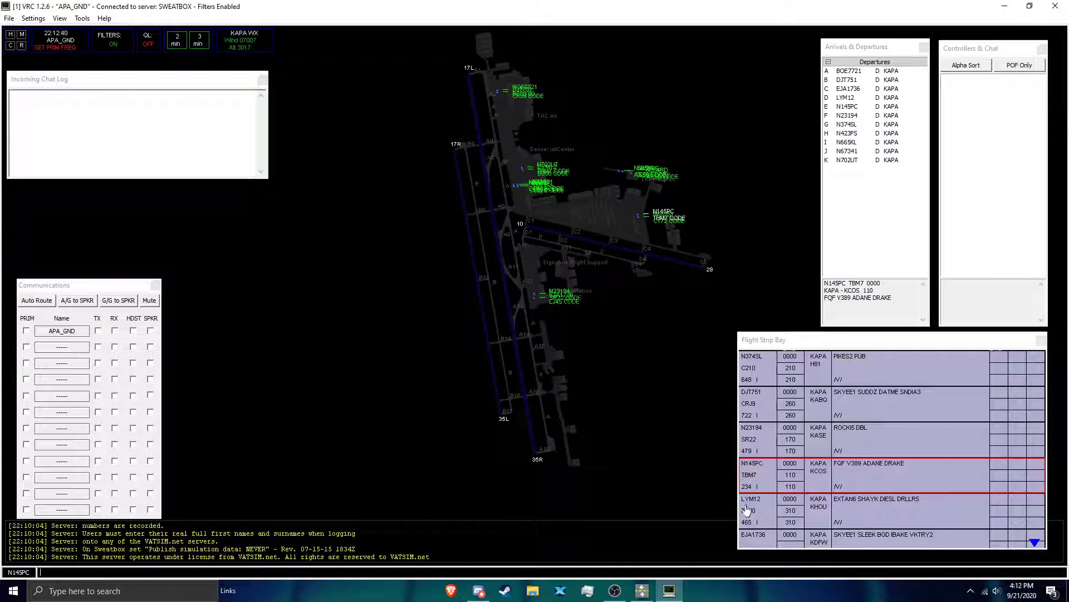
text(lym12)
key(Return)
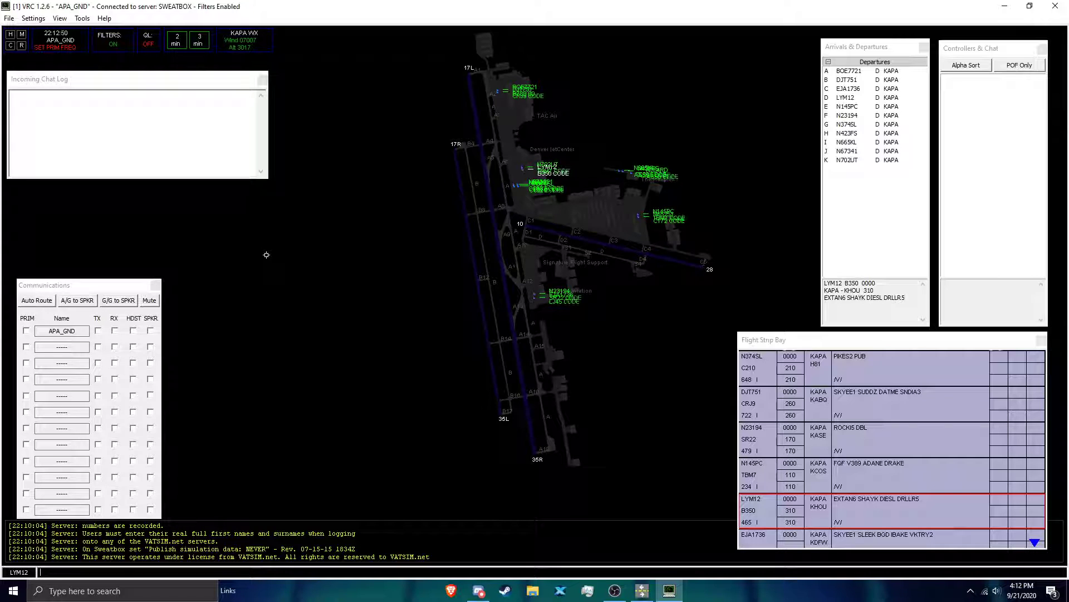
Step: Select aircraft N23194 near Modern Aviation and centre the view on the whole KAPA airport
scroll(520, 274, up, 2)
click(533, 292)
scroll(533, 292, down, 2)
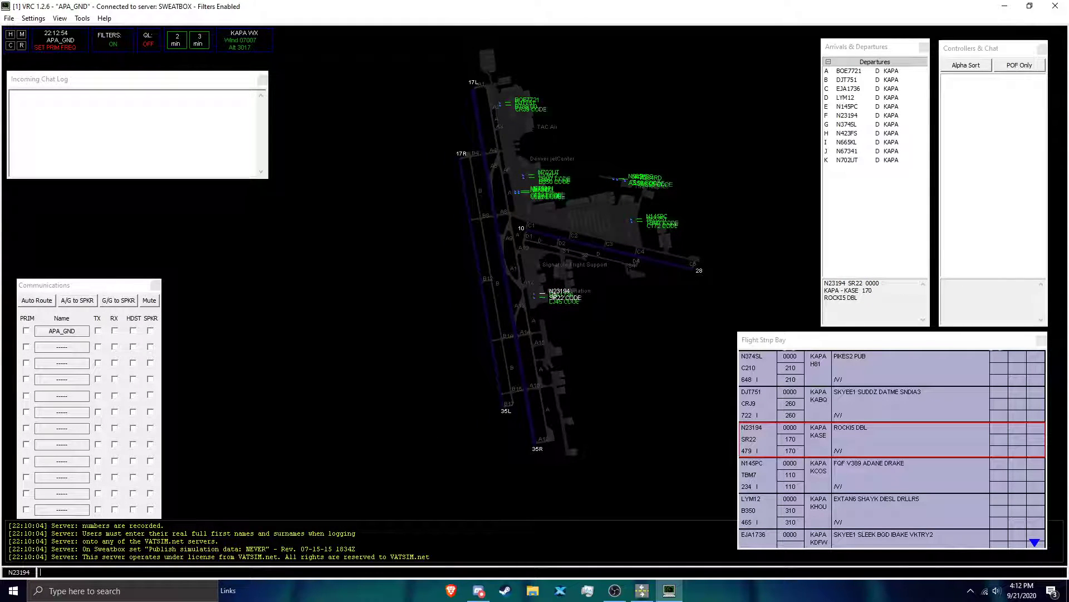
scroll(552, 295, up, 1)
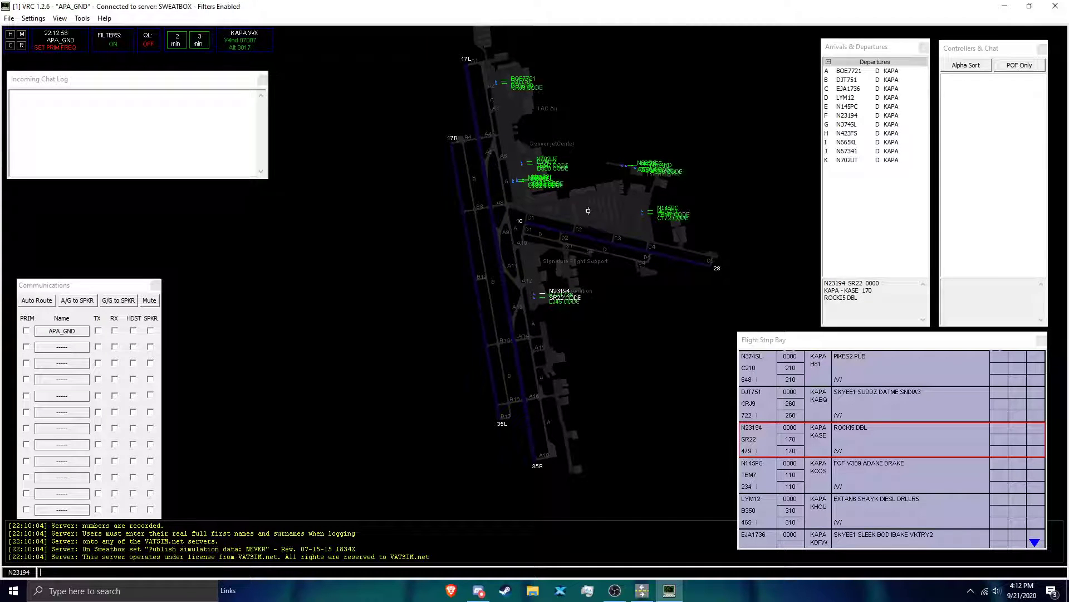
drag(588, 210, 579, 236)
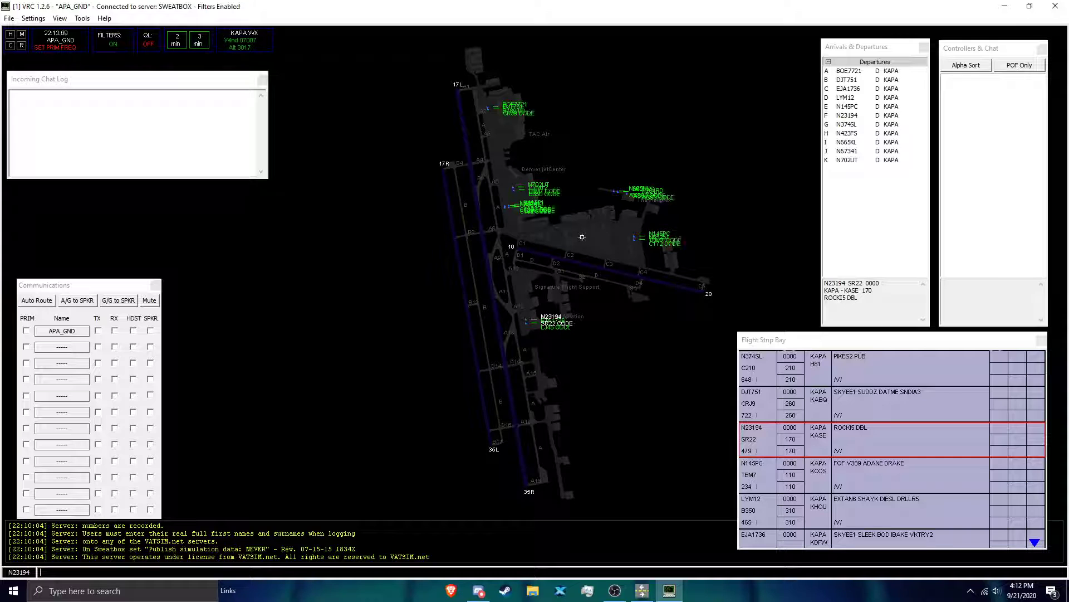
Step: Display N23194's flight plan with the .SS command, reposition its window beside the airport diagram, and close it
text(.SS)
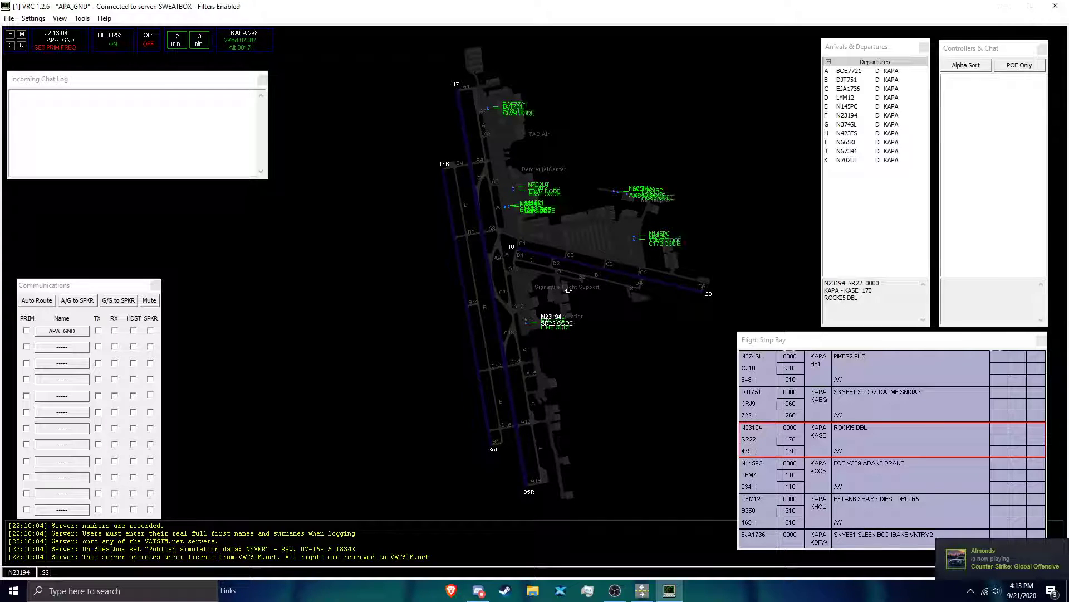
key(Return)
drag(228, 40, 393, 207)
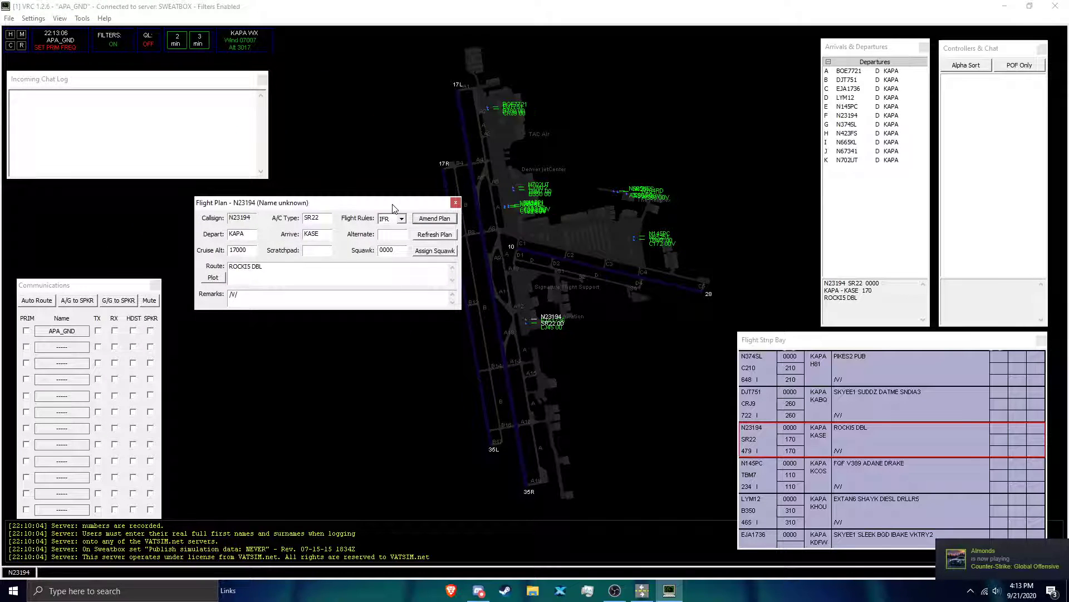
click(455, 202)
Step: Open N374SL's flight plan and review its callsign, departure, cruise altitude, aircraft type and arrival fields
click(510, 205)
key(F6)
key(Return)
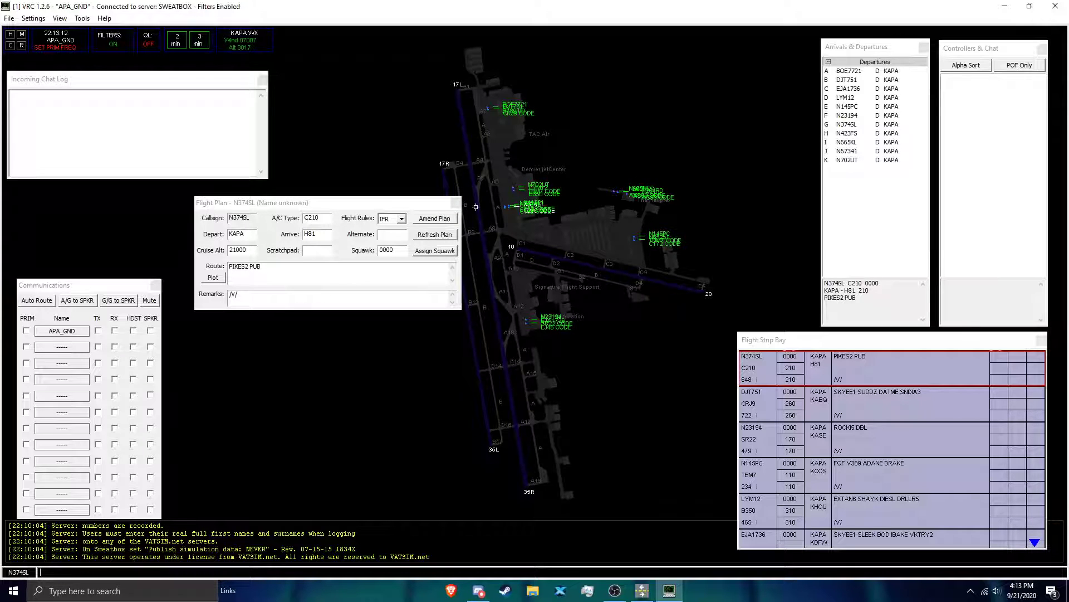
double_click(236, 217)
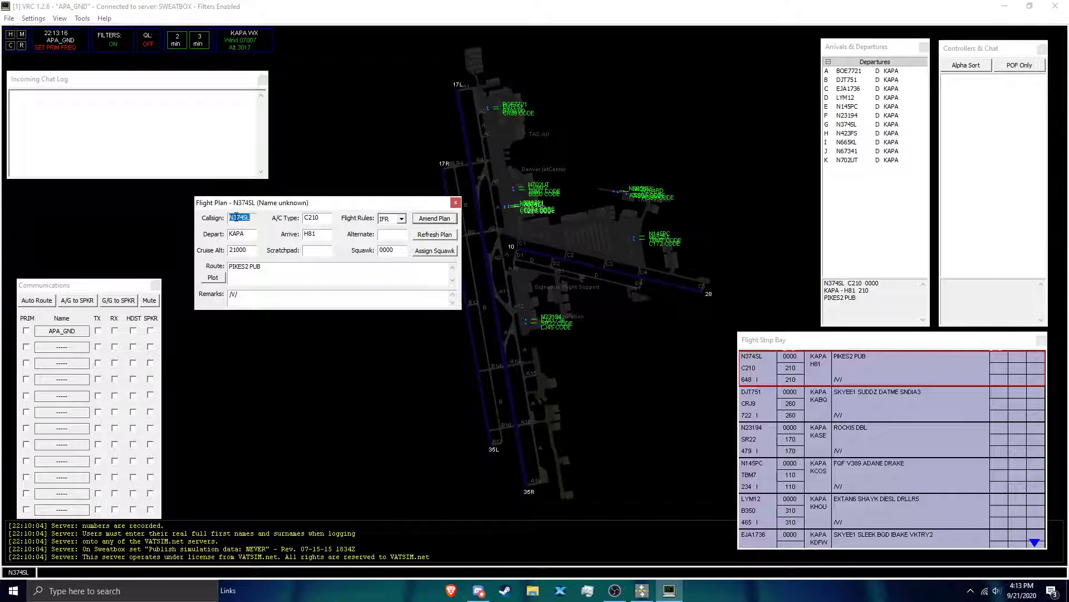
double_click(251, 235)
double_click(256, 251)
double_click(317, 221)
click(325, 233)
Step: Enter FF in the scratchpad of N374SL's flight plan, amend the plan, and clear the scratchpad again
click(316, 254)
text(FF)
click(437, 218)
key(BackSpace)
click(435, 219)
Step: Try CALLSIGN+ in the remarks of N374SL's flight plan and trim the remarks to a single slash
text(CALLSIGN+)
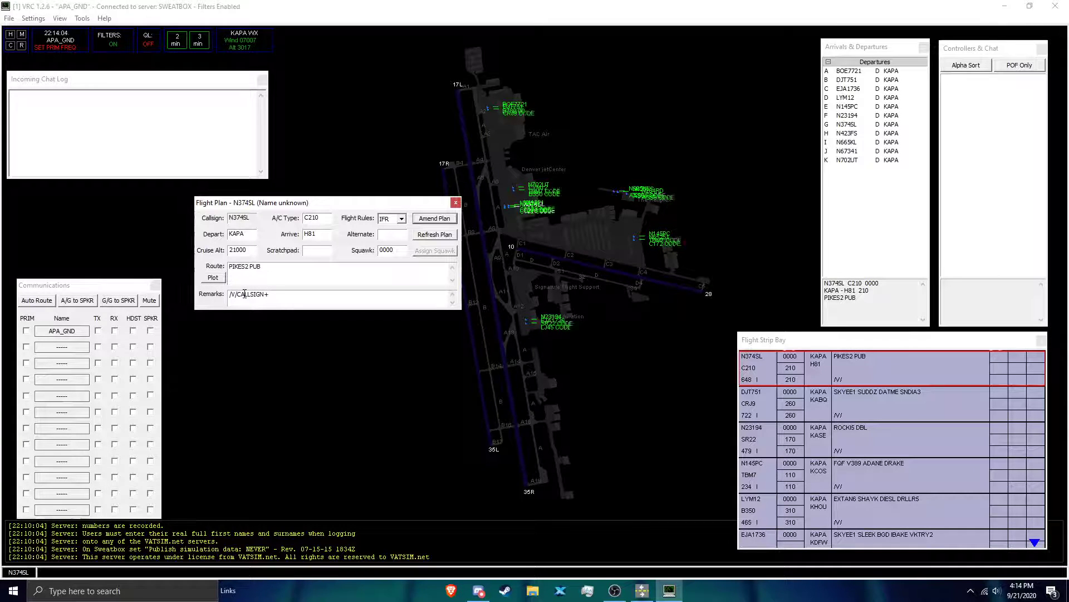
key(BackSpace)
key(BackSpace)
key(BackSpace)
key(BackSpace)
key(BackSpace)
key(BackSpace)
key(BackSpace)
key(BackSpace)
key(BackSpace)
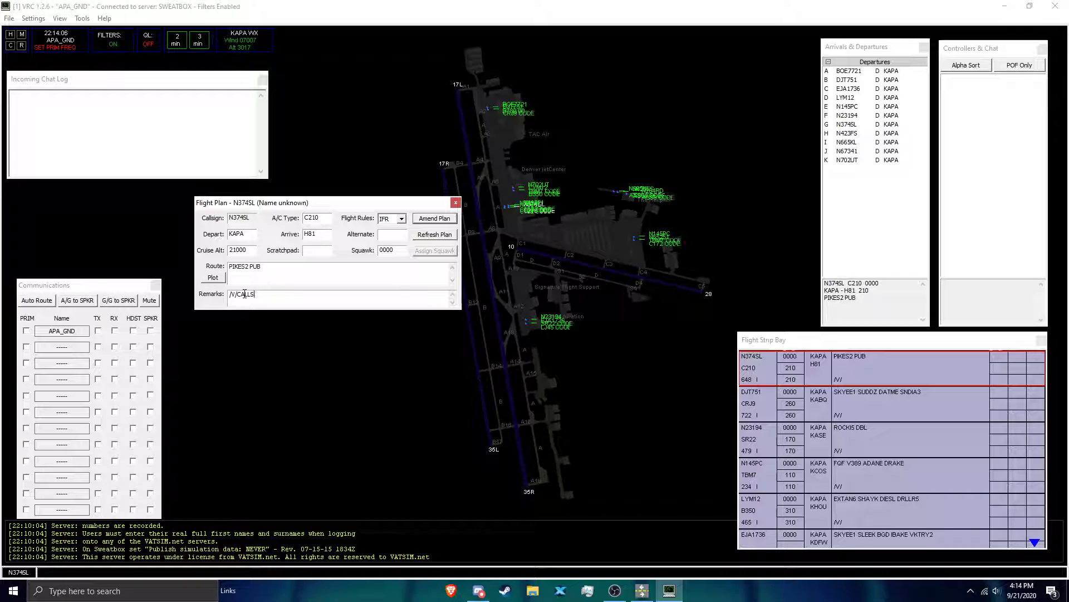
Step: Check the flight rules options and the alternate, squawk and route fields of N374SL's flight plan
click(399, 223)
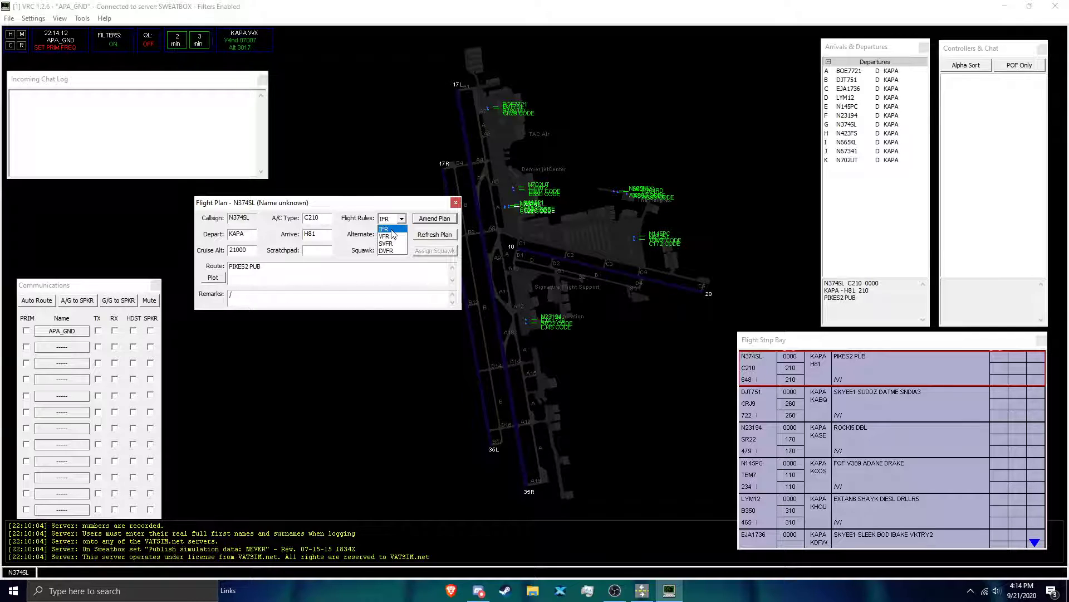
click(345, 251)
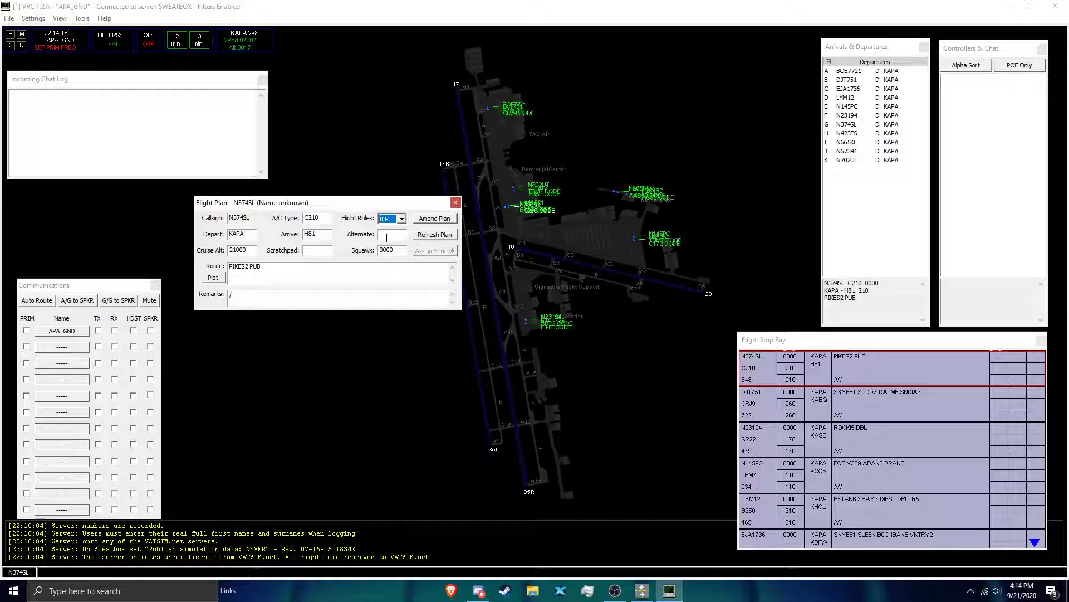
click(384, 235)
double_click(385, 250)
click(364, 273)
Step: Amend and refresh N374SL's flight plan, and assign the aircraft a squawk code
click(443, 221)
click(435, 234)
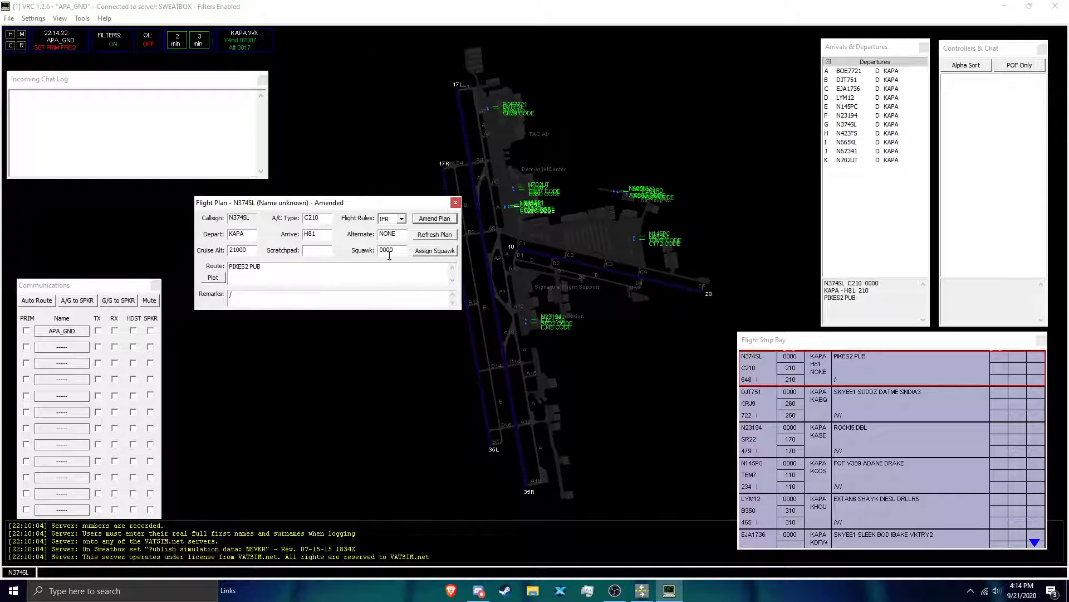
click(426, 252)
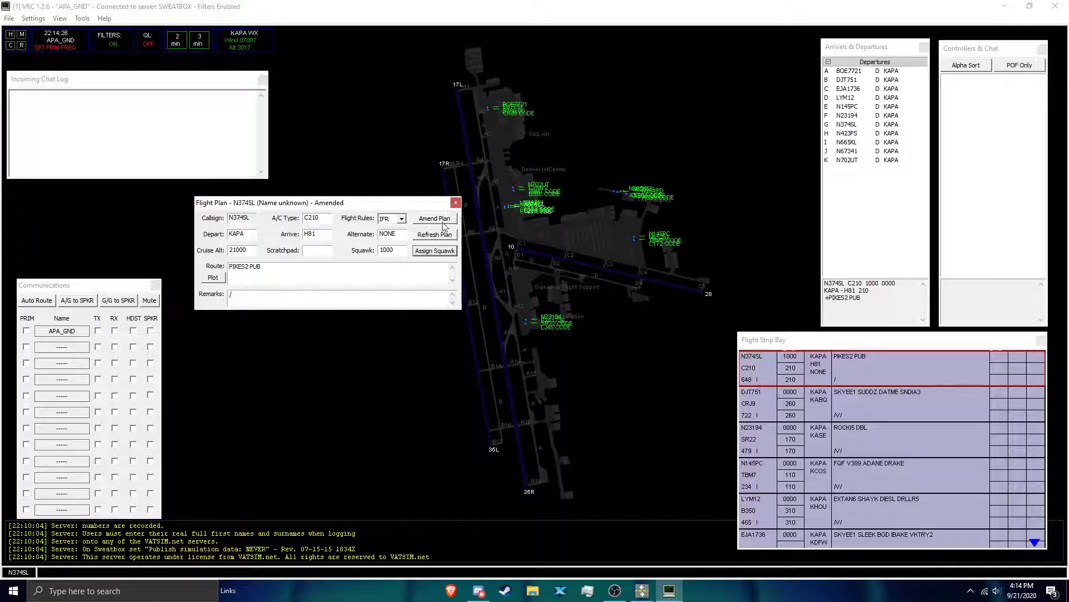
Step: Shorten N374SL's route to PIKES2 PU, amend the flight plan, and close it
click(372, 270)
key(BackSpace)
click(442, 220)
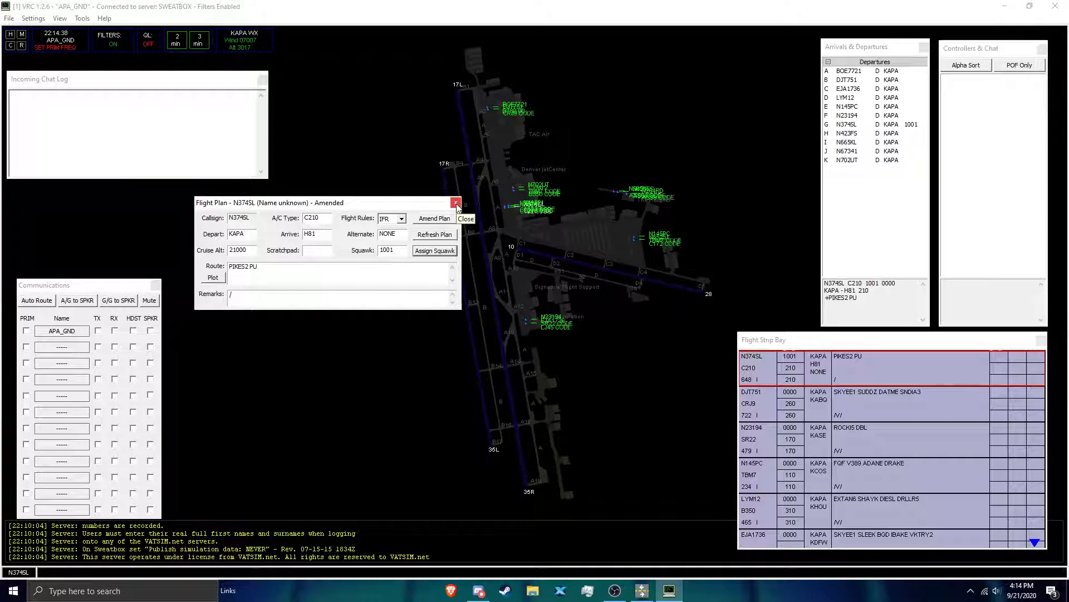
click(456, 202)
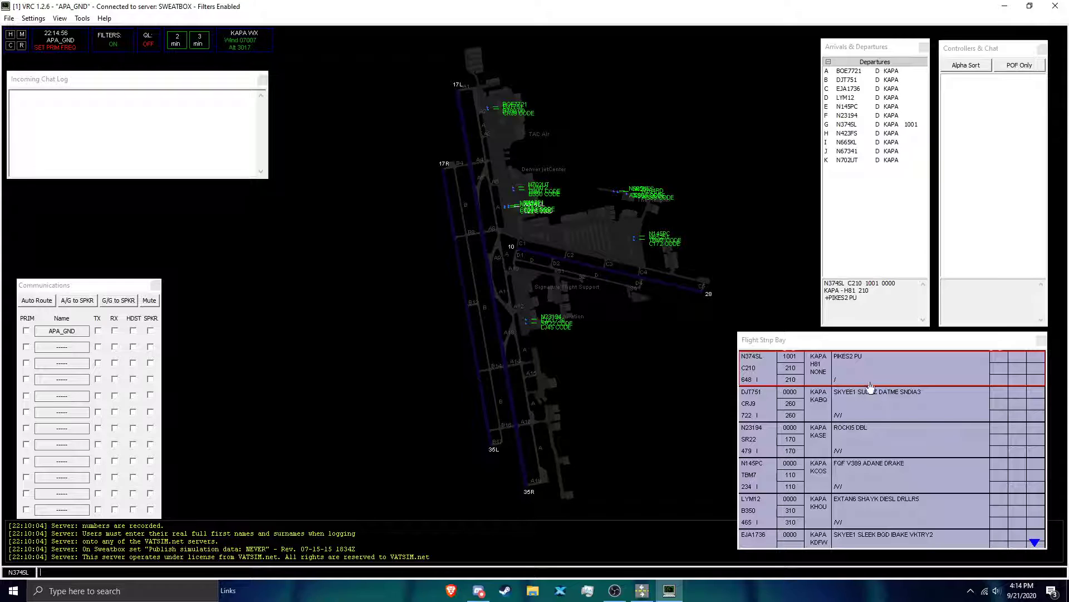
Step: Review the flight strips of N374SL, DJT751 and N23194 by selecting each in turn
click(785, 361)
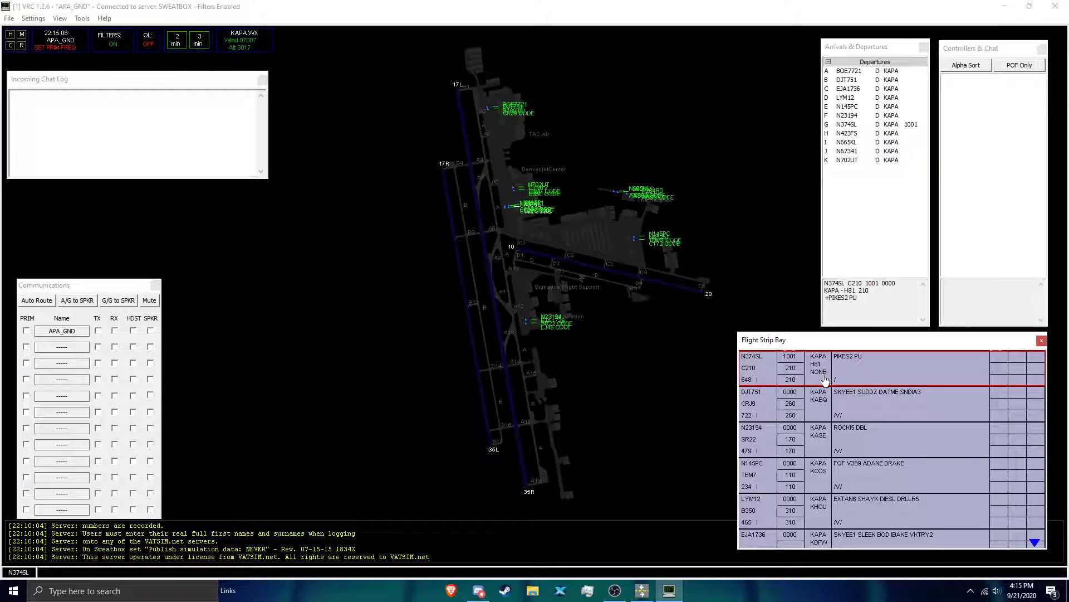
click(822, 403)
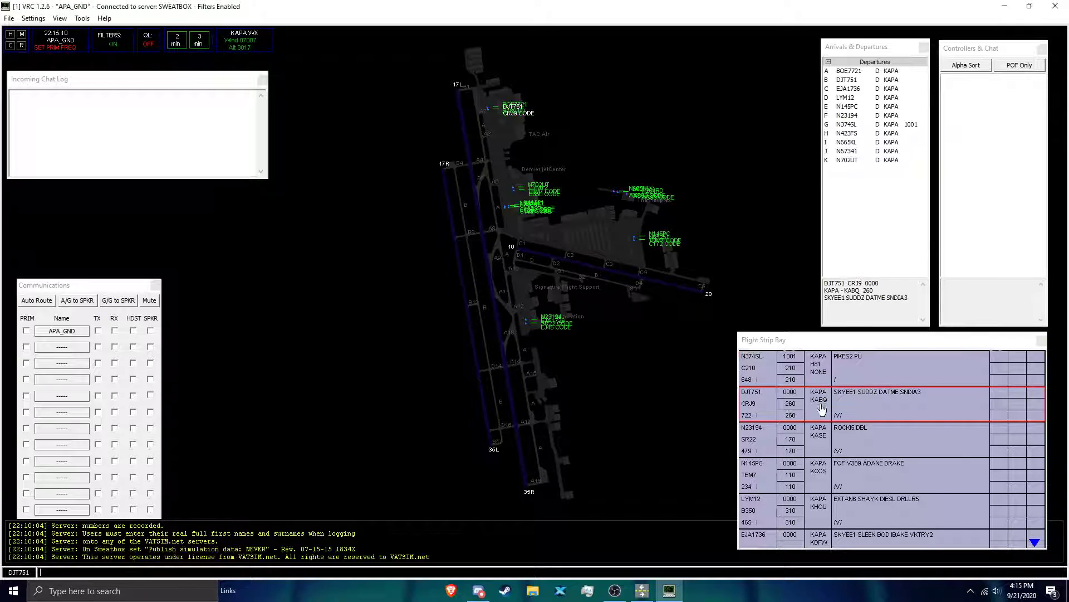
click(820, 447)
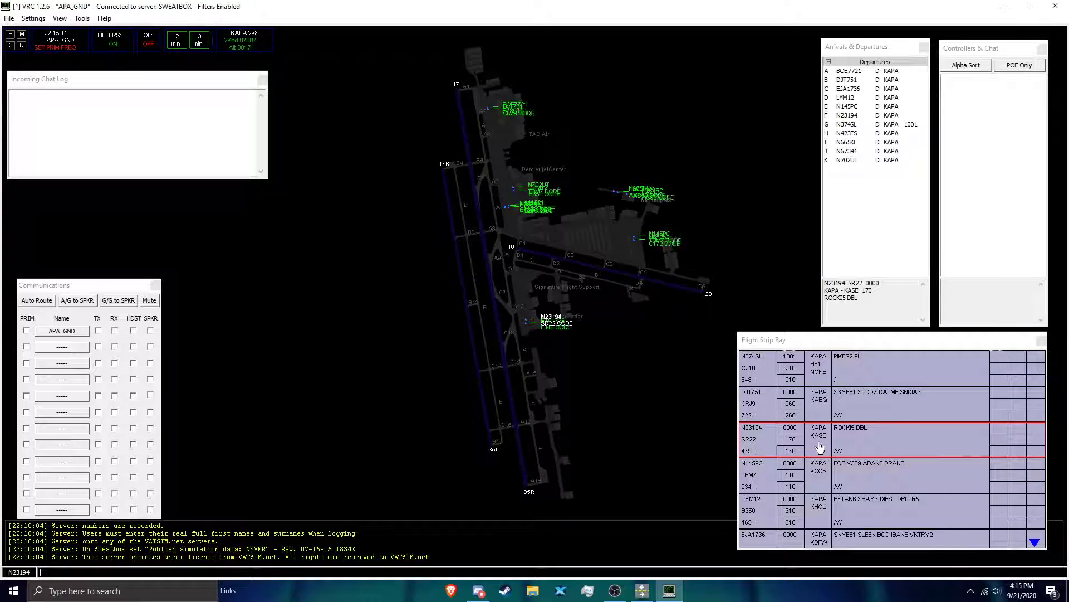
Step: Annotate N374SL's flight strip with G in the first box and 35R in the box beneath it
click(815, 381)
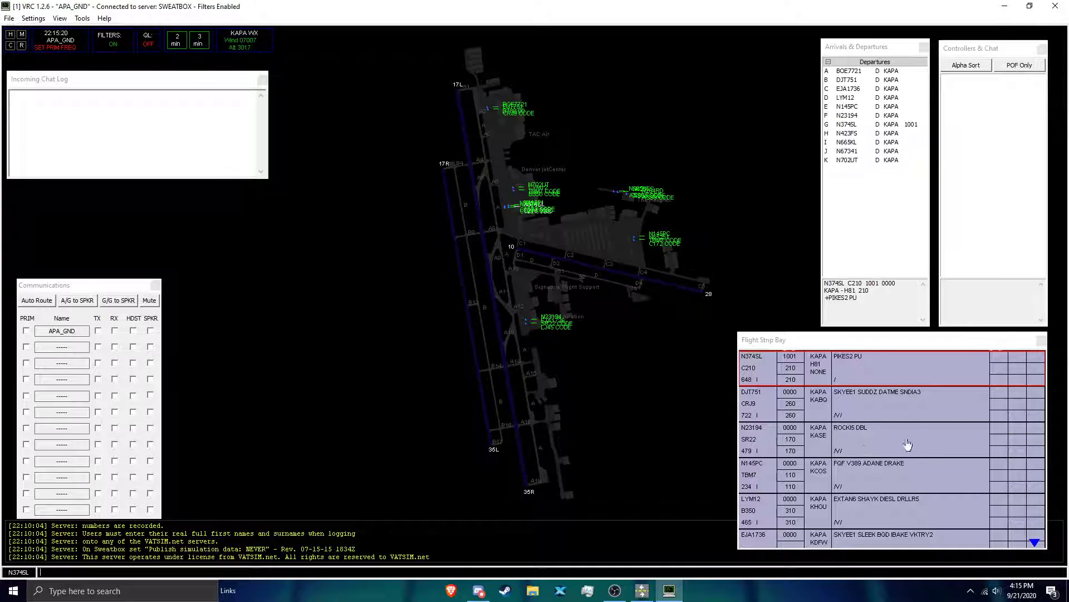
click(1007, 360)
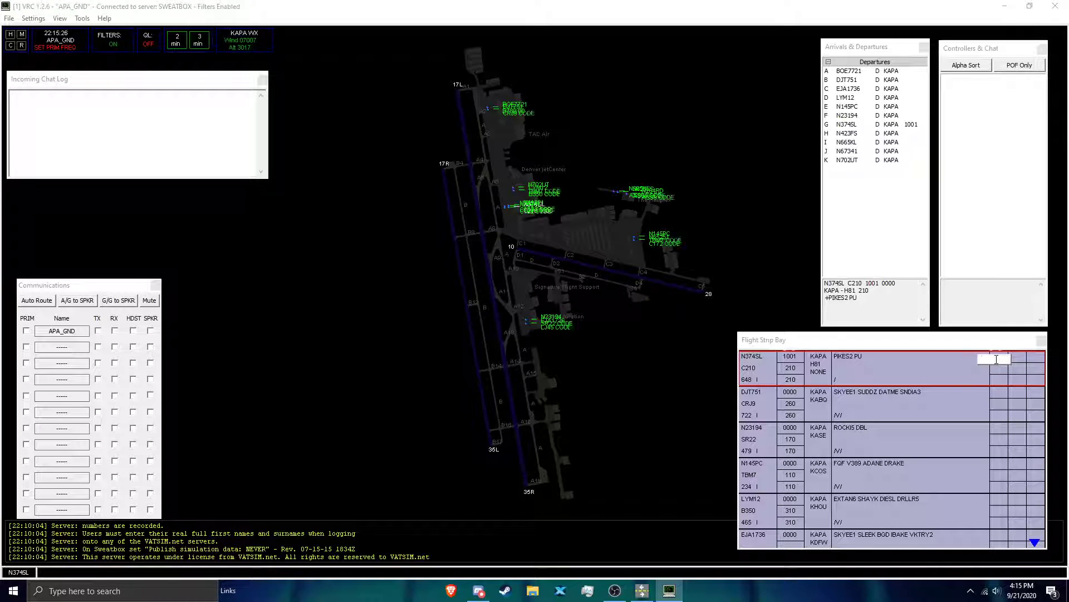
text(G)
key(Return)
click(992, 364)
text(35R)
key(Return)
Step: Check which controllers N374SL's flight strip can be pushed to, and dismiss the options
right_click(876, 362)
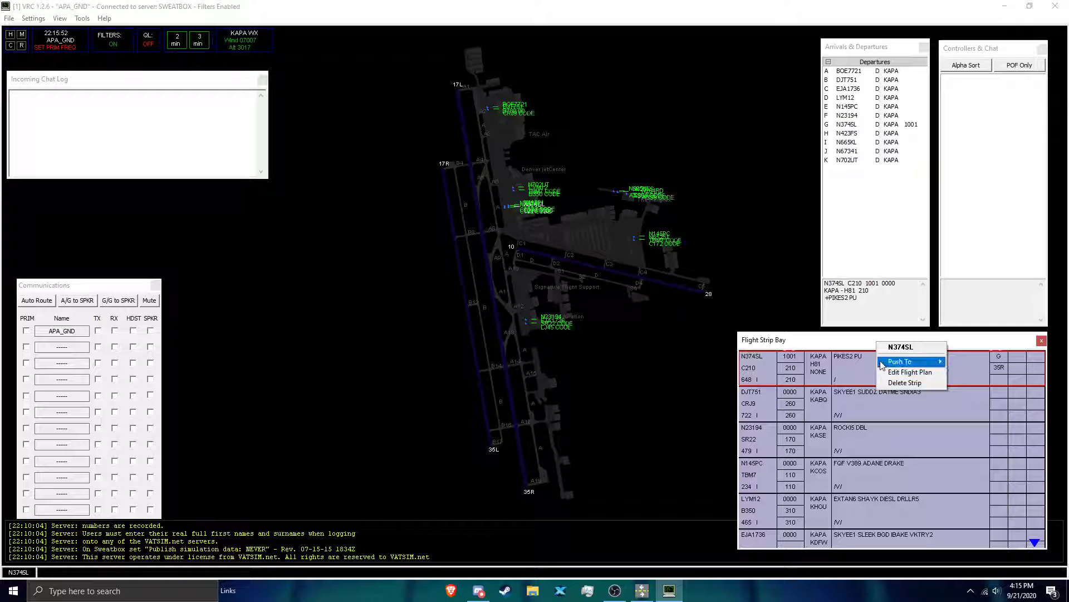
mouse_move(883, 363)
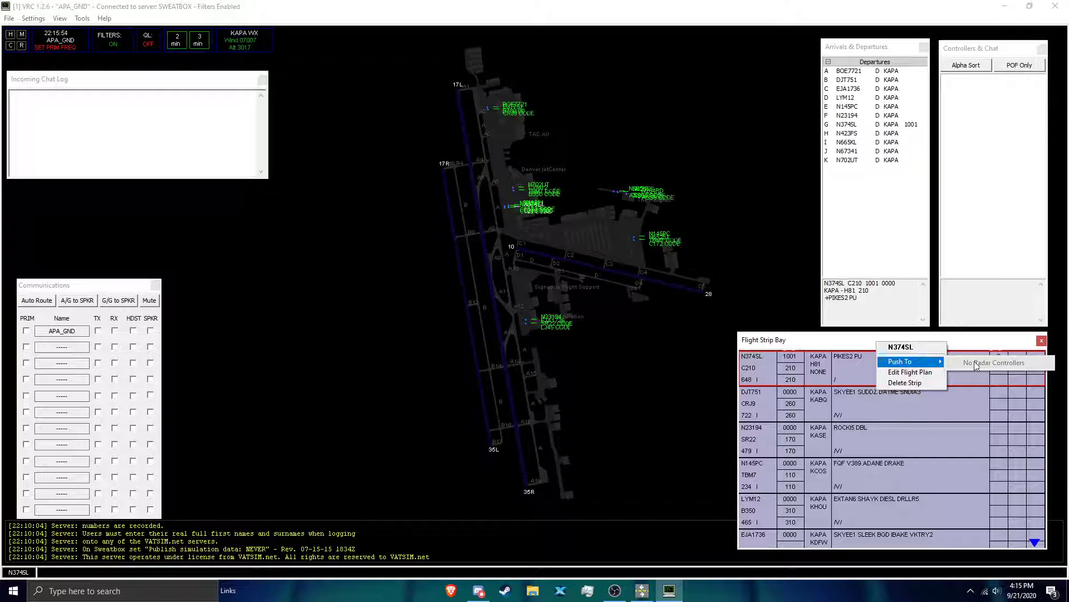
click(961, 450)
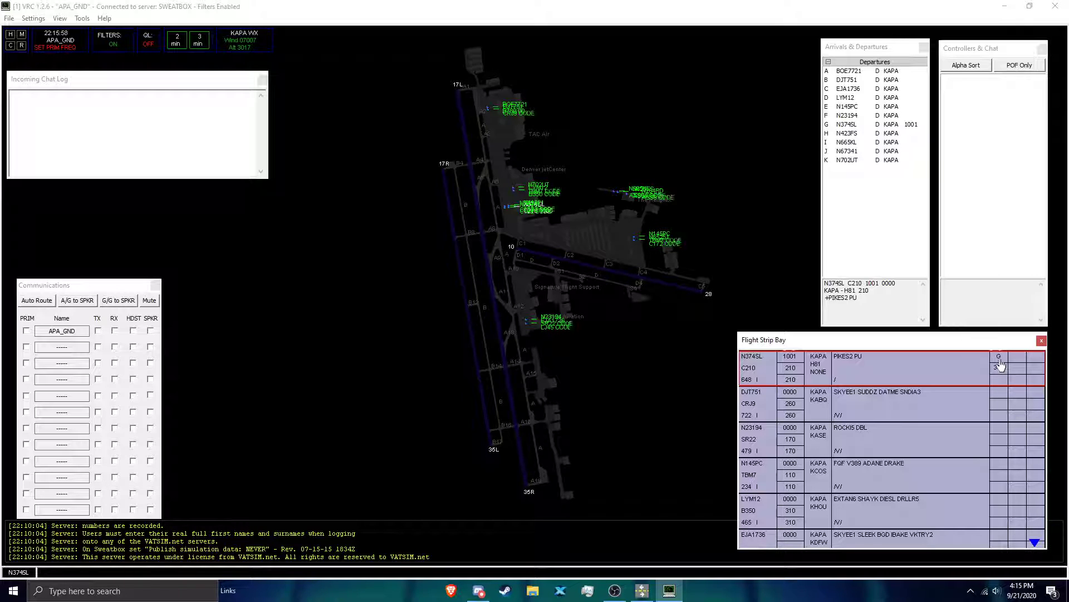
click(621, 334)
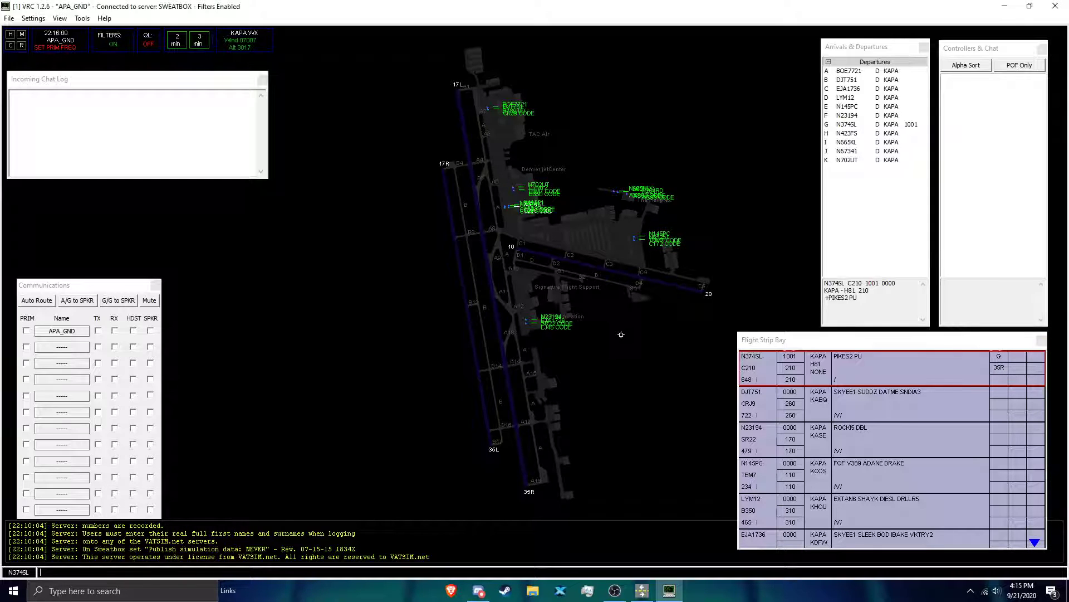
Step: Select N23194 by its callsign, assign it a squawk code, and check its flight plan
scroll(621, 334, up, 2)
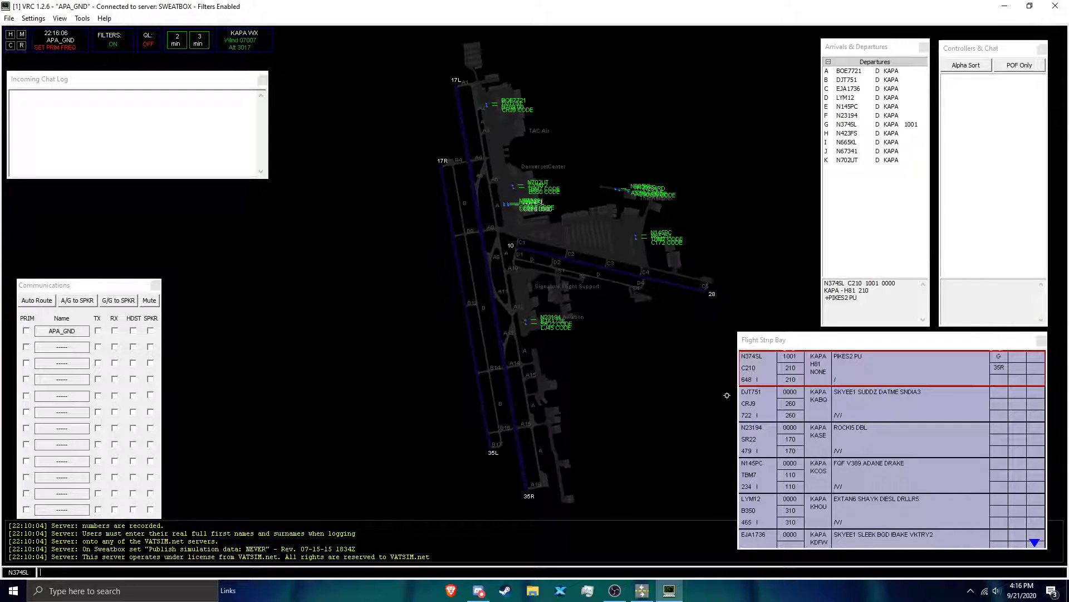
click(638, 236)
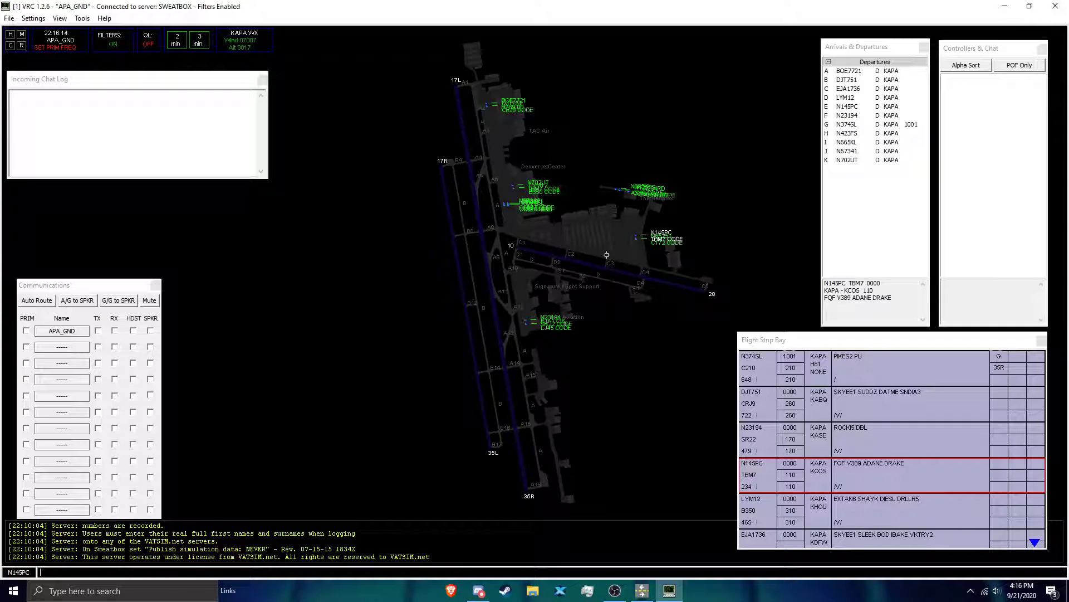
text(n23194)
key(Return)
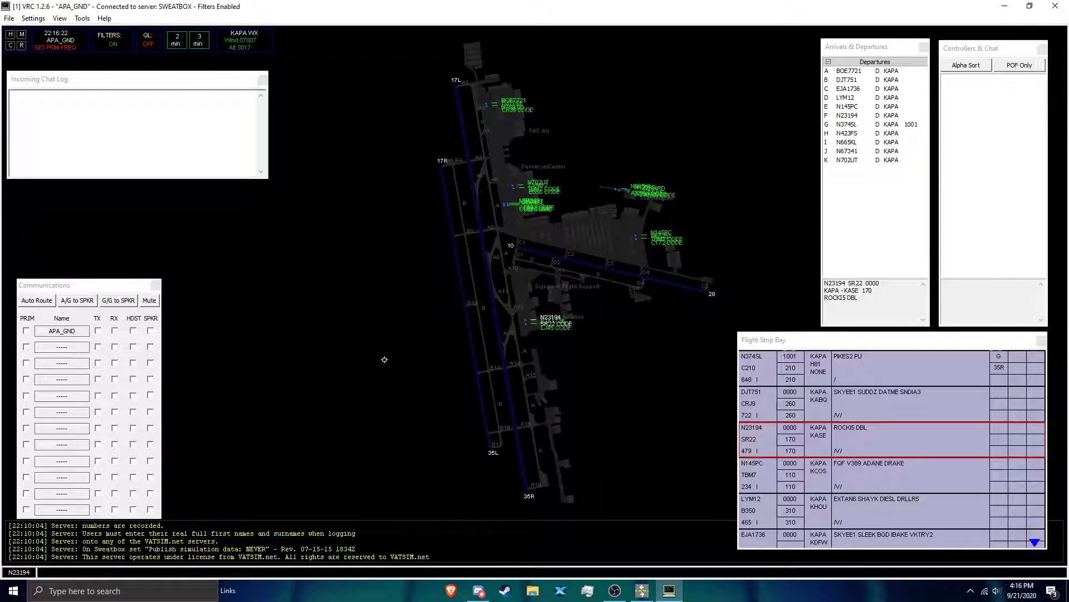
key(Return)
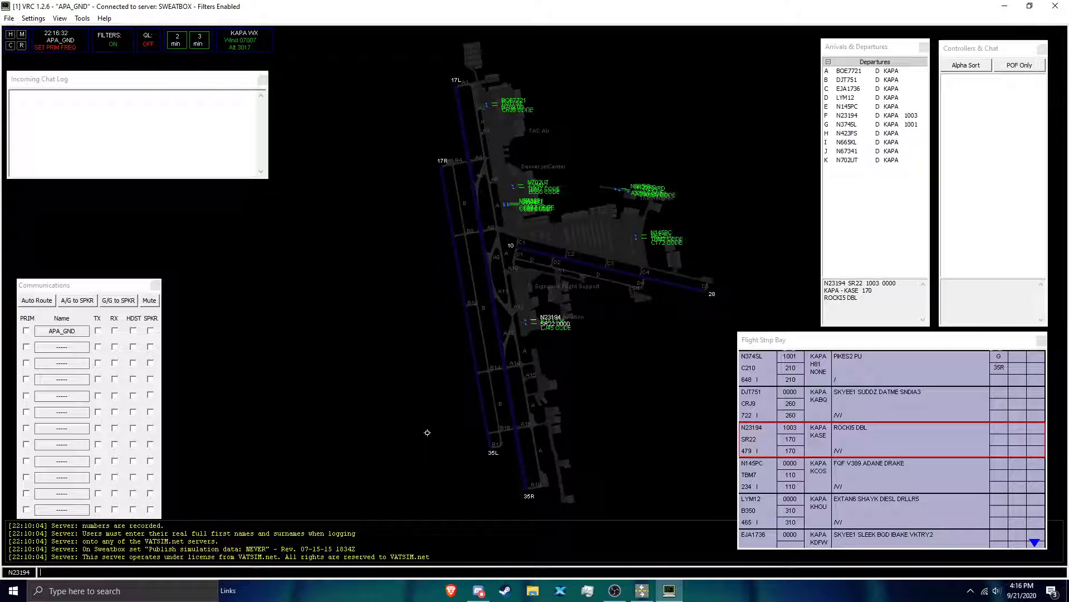
key(F6)
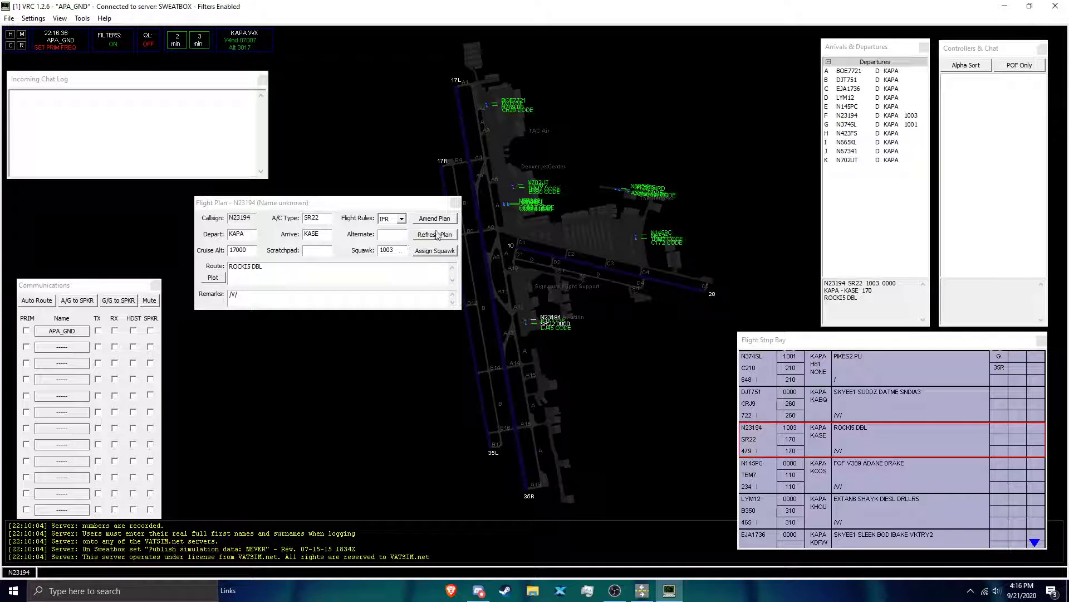
click(456, 203)
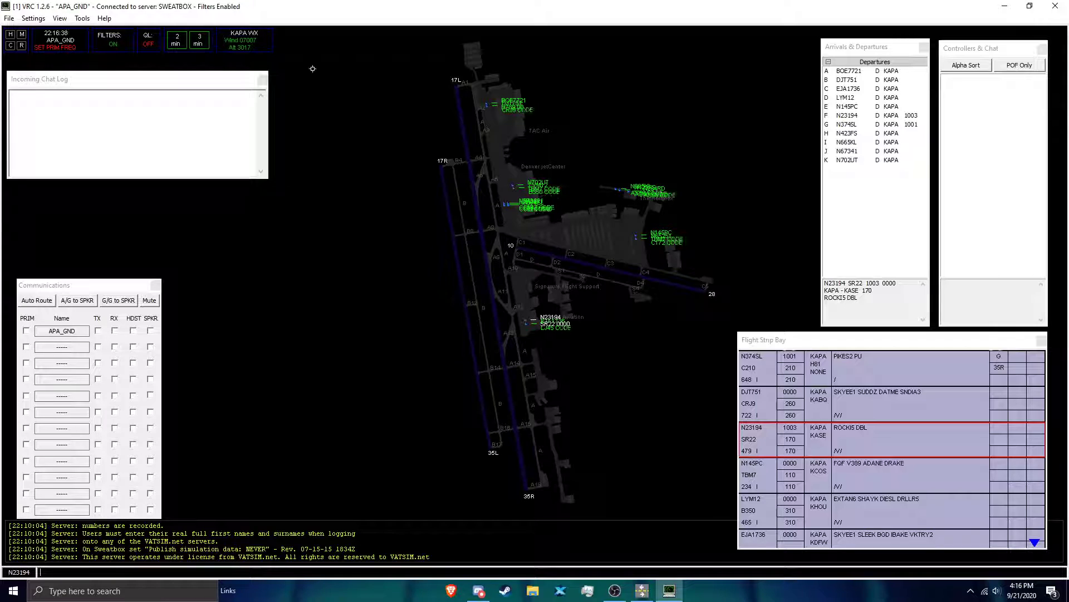
Step: Disconnect from the SWEATBOX server and exit the radar client, confirming both actions
click(7, 19)
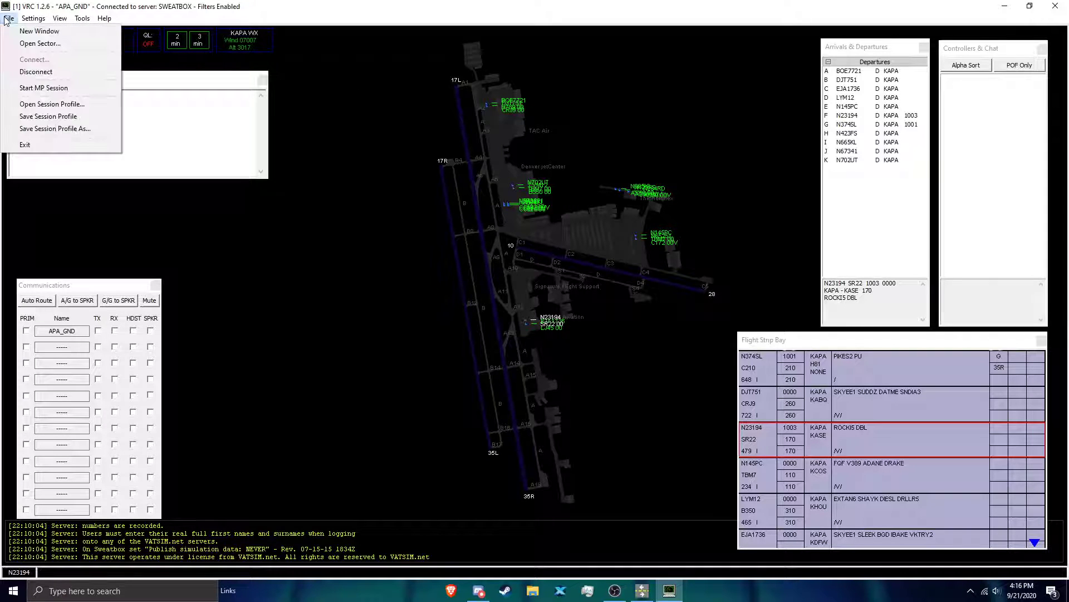
click(36, 71)
click(558, 332)
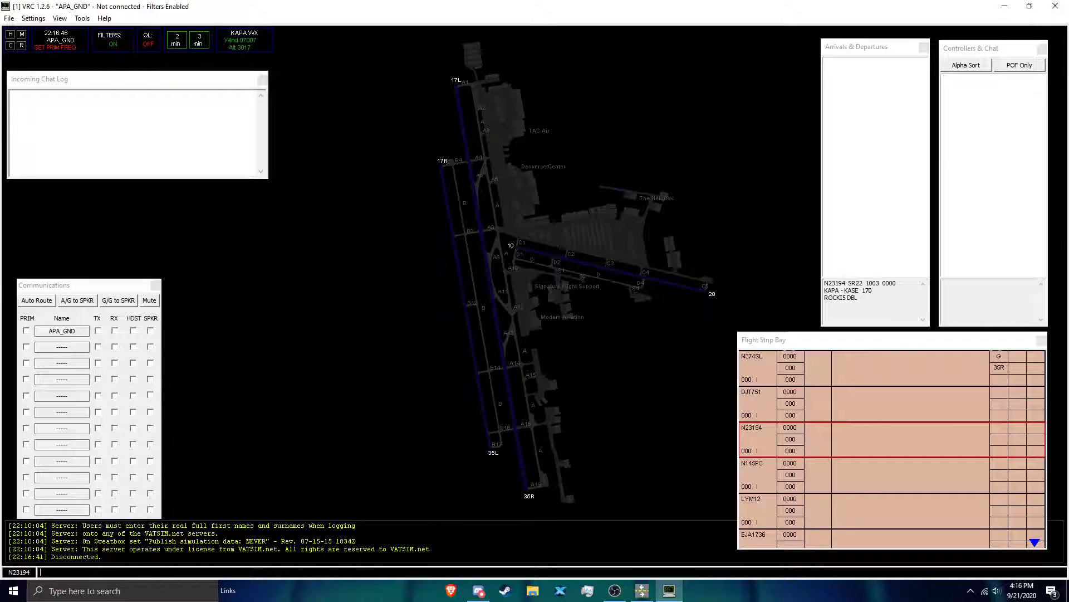
click(1055, 6)
click(576, 332)
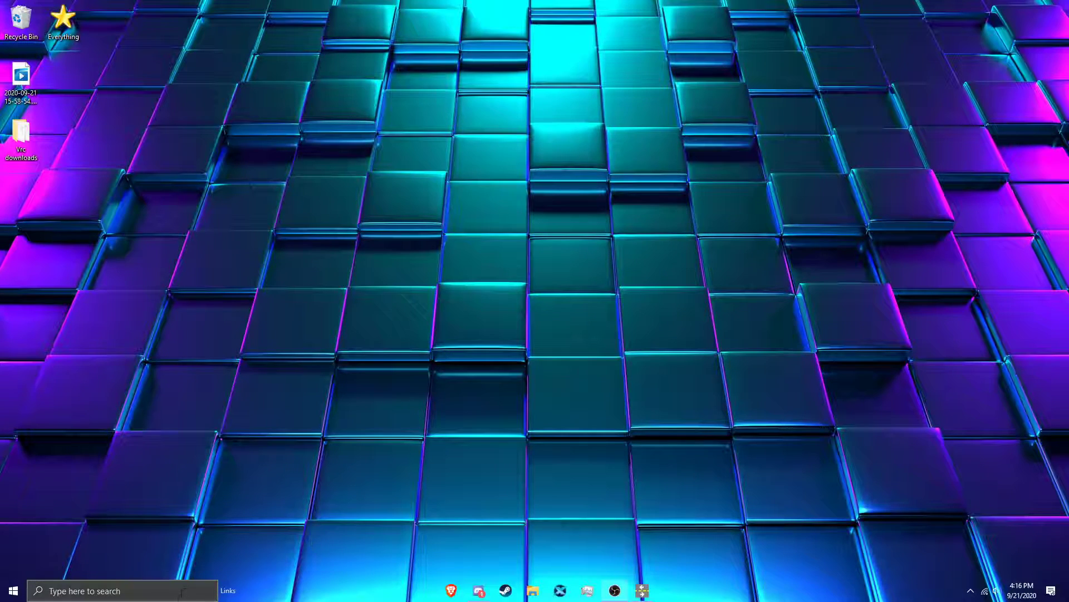
Step: Search Windows for "audio", launch the Audio For VATSIM client, and reposition its window on the desktop
click(174, 596)
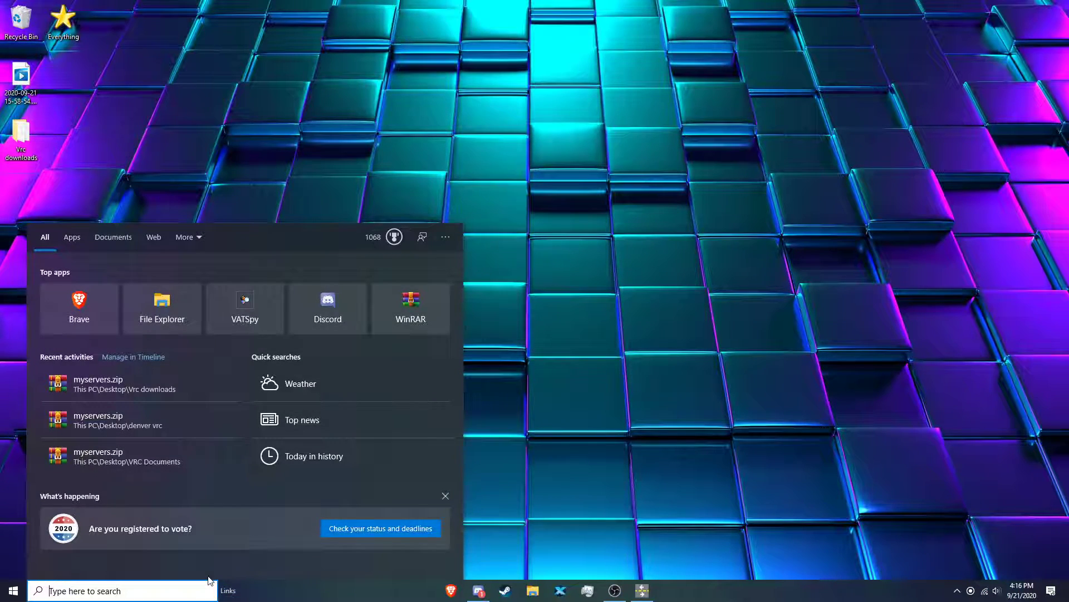
text(audio)
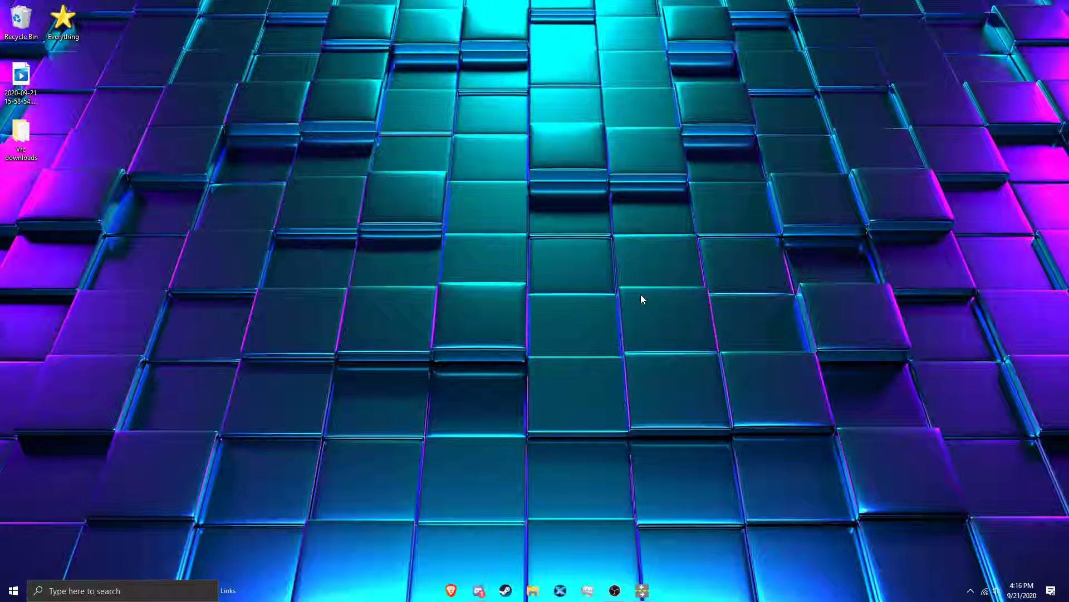
drag(448, 330, 672, 310)
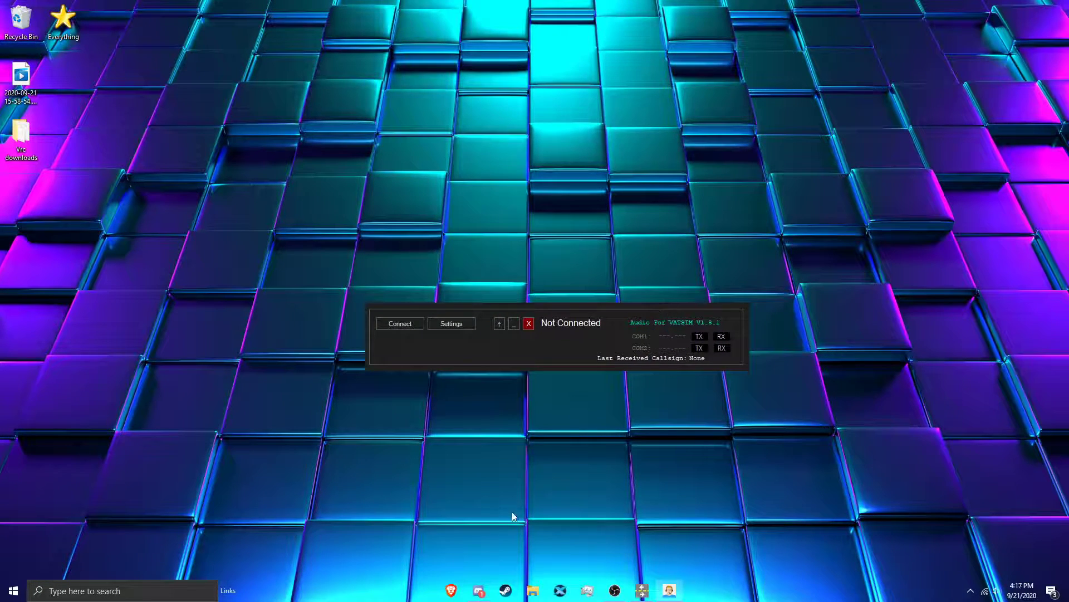
click(500, 322)
click(500, 322)
click(500, 323)
click(500, 323)
Step: Review the user details, audio devices, volumes and push-to-talk assignment in the AFV settings, and close them without saving
click(455, 324)
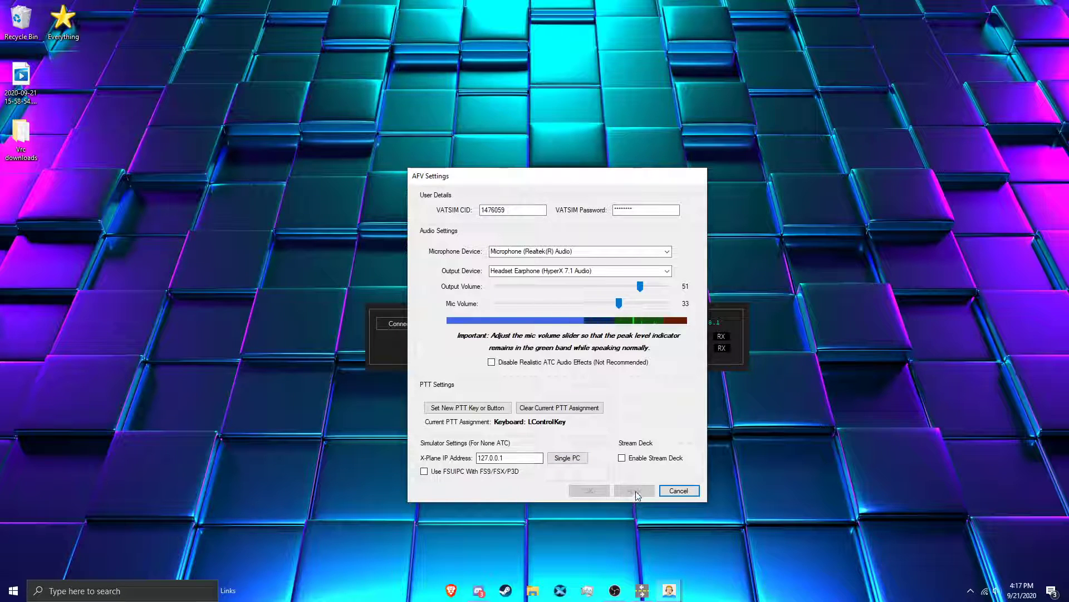
click(683, 492)
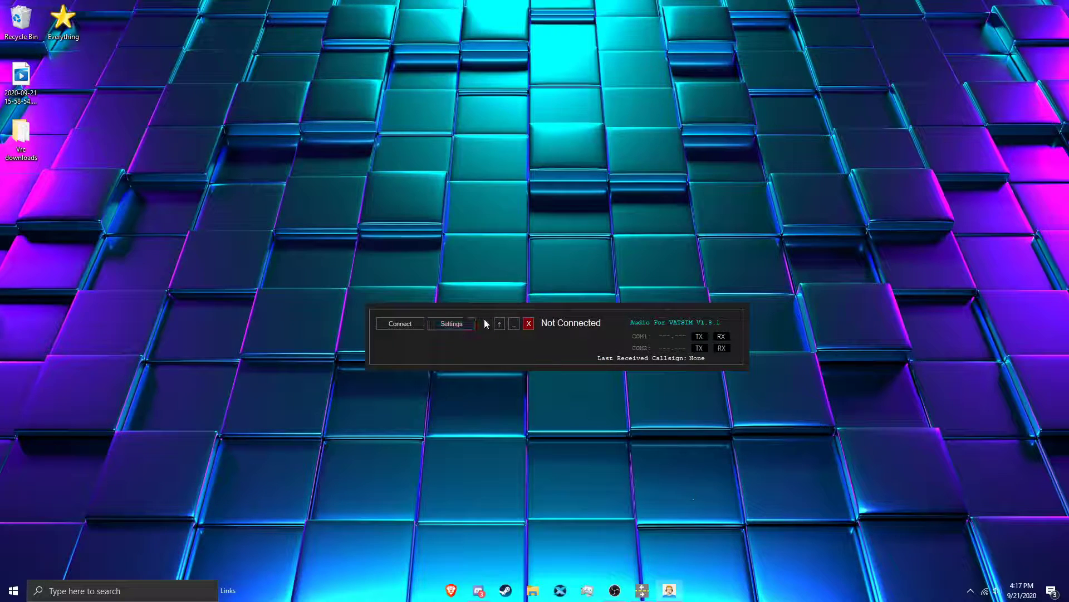